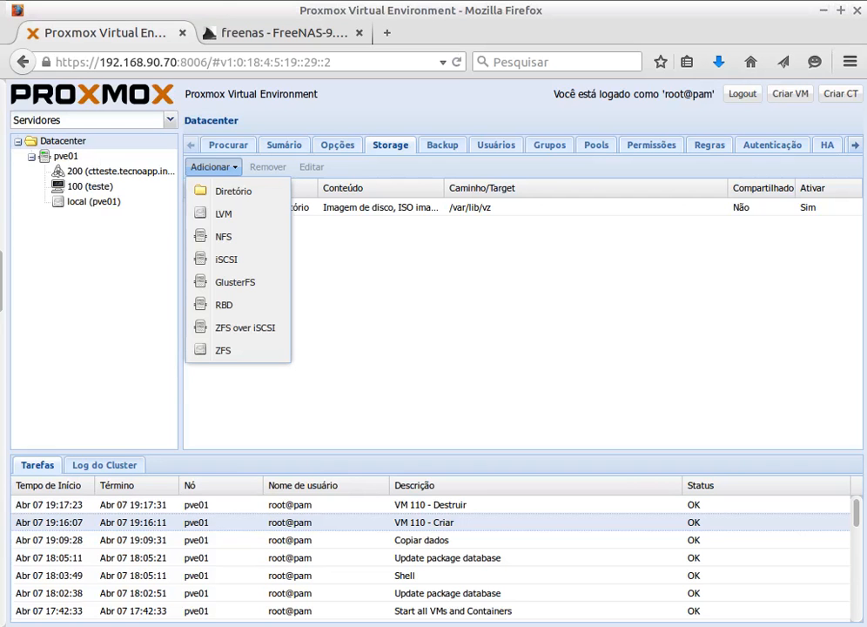
{"action": "left_click", "coordinate": [535, 297]}
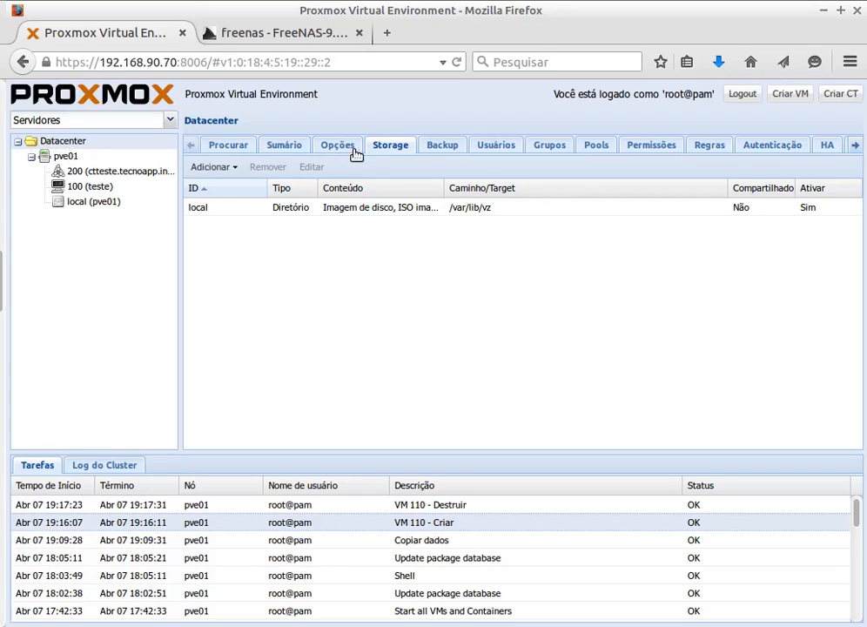
{"action": "left_click", "coordinate": [200, 211]}
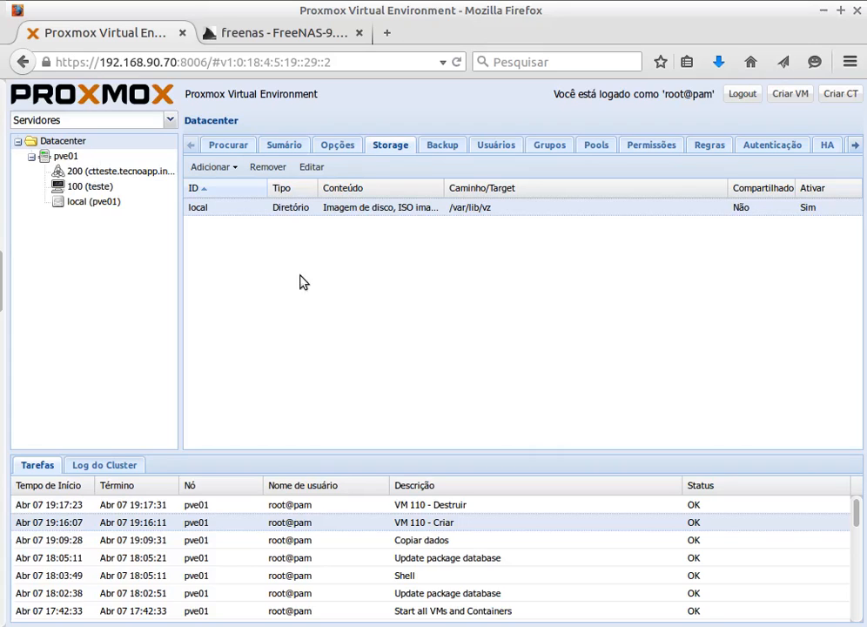
{"action": "left_click", "coordinate": [230, 167]}
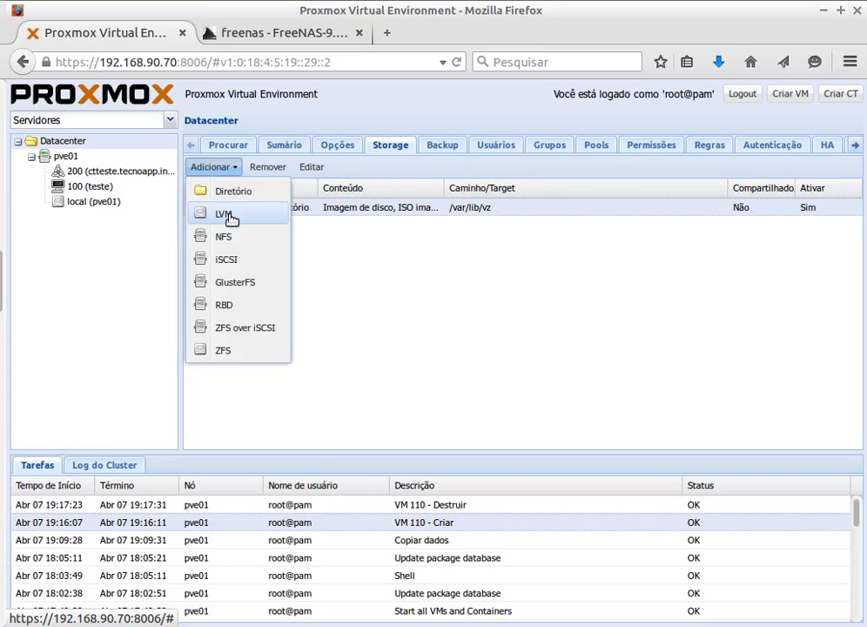
{"action": "left_click", "coordinate": [497, 258]}
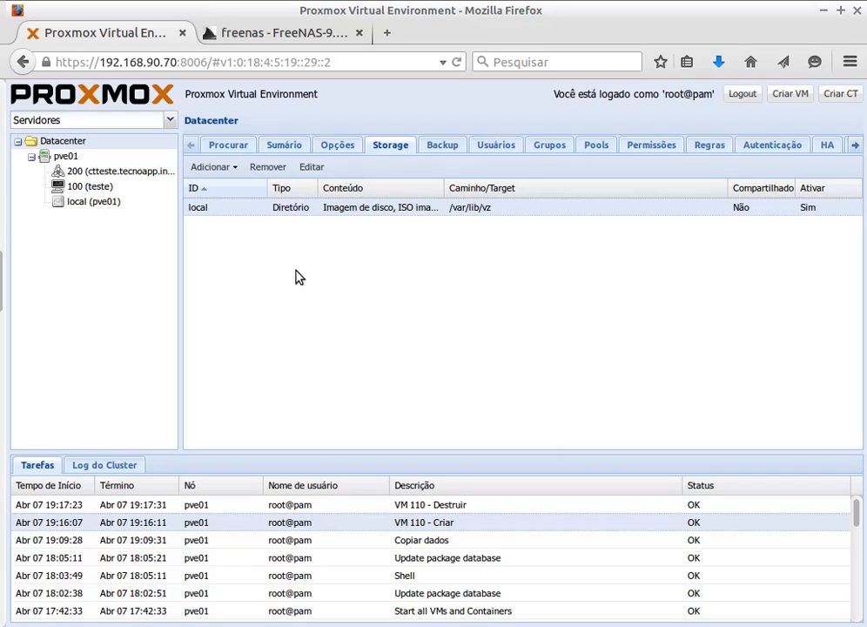
{"action": "left_click", "coordinate": [214, 169]}
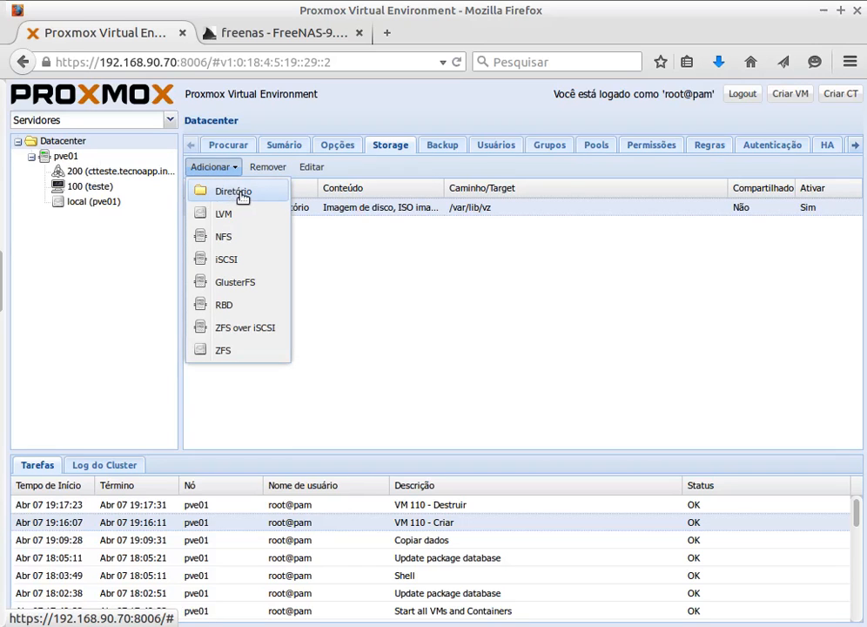
{"action": "left_click", "coordinate": [235, 191]}
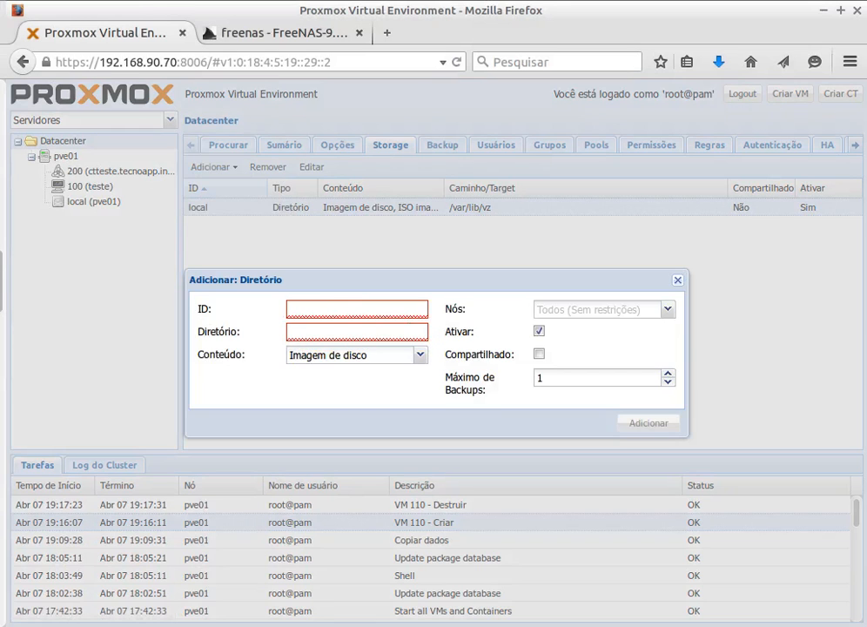
Switch to the root session on pve01 in the terminal, clear its screen and change to the root directory
{"action": "key", "text": "alt+Tab"}
{"action": "left_click", "coordinate": [76, 53]}
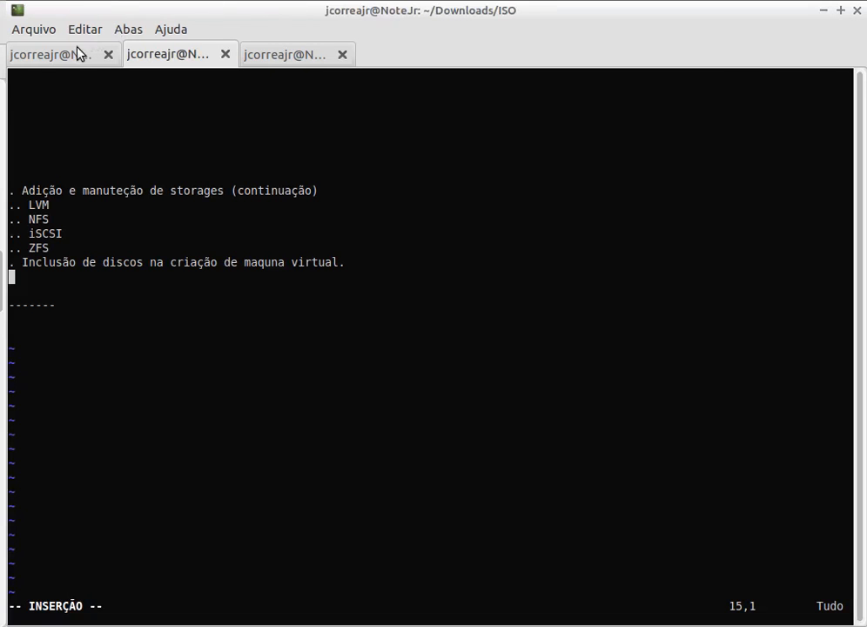
{"action": "type", "text": "clear"}
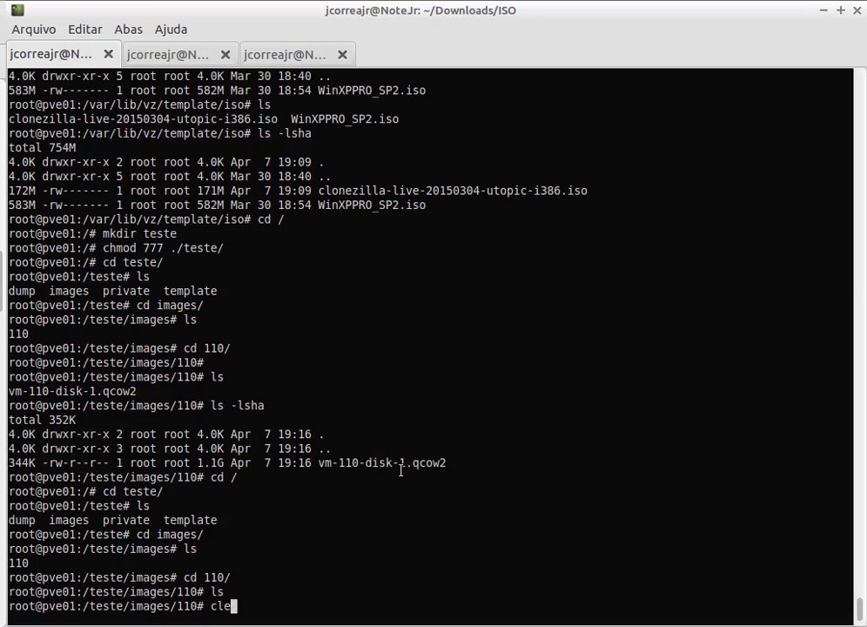
{"action": "key", "text": "Return"}
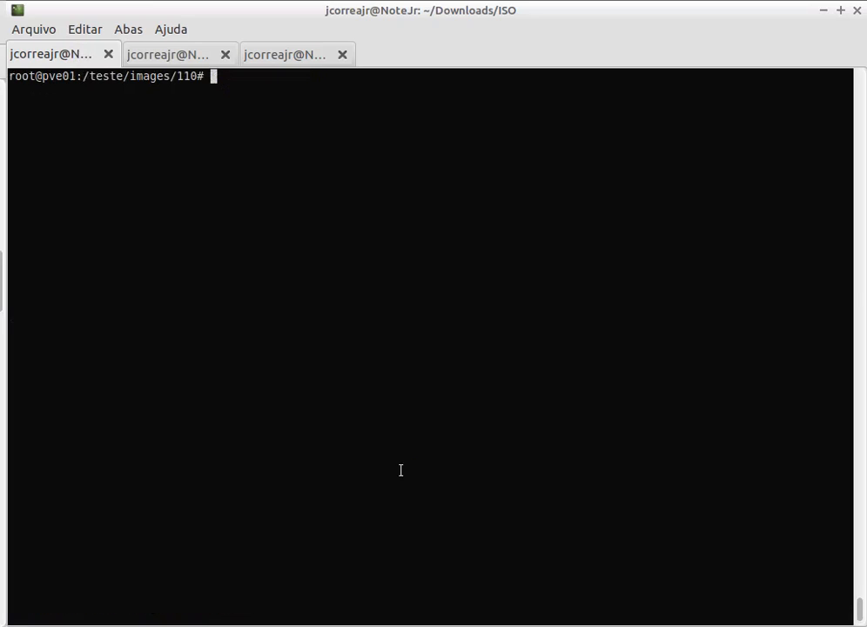
{"action": "type", "text": "cd /"}
{"action": "key", "text": "Return"}
Restore the terminal window to a smaller size out of the way and close the add-directory dialog without saving
{"action": "double_click", "coordinate": [346, 7]}
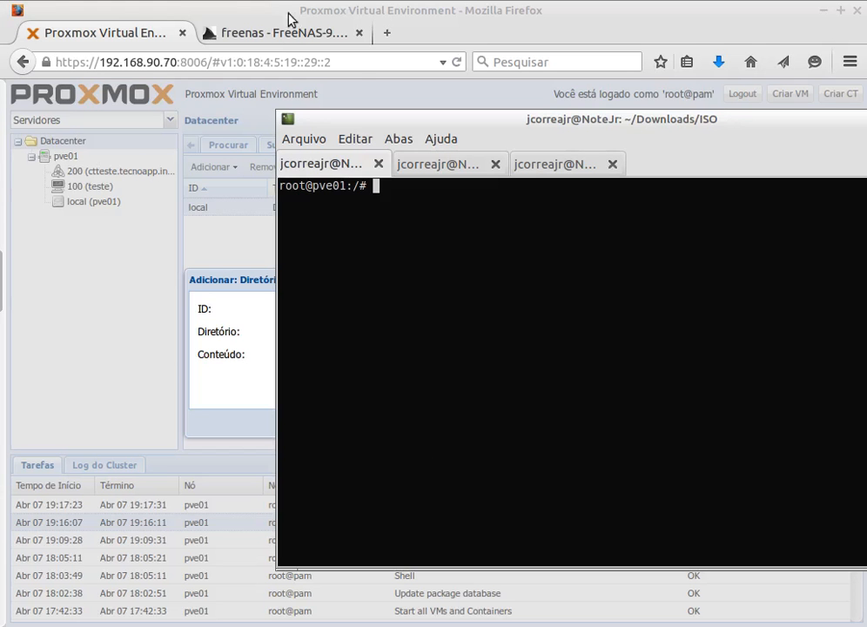
{"action": "left_click_drag", "start_coordinate": [426, 130], "coordinate": [444, 489]}
{"action": "left_click", "coordinate": [680, 300]}
{"action": "left_click", "coordinate": [677, 279]}
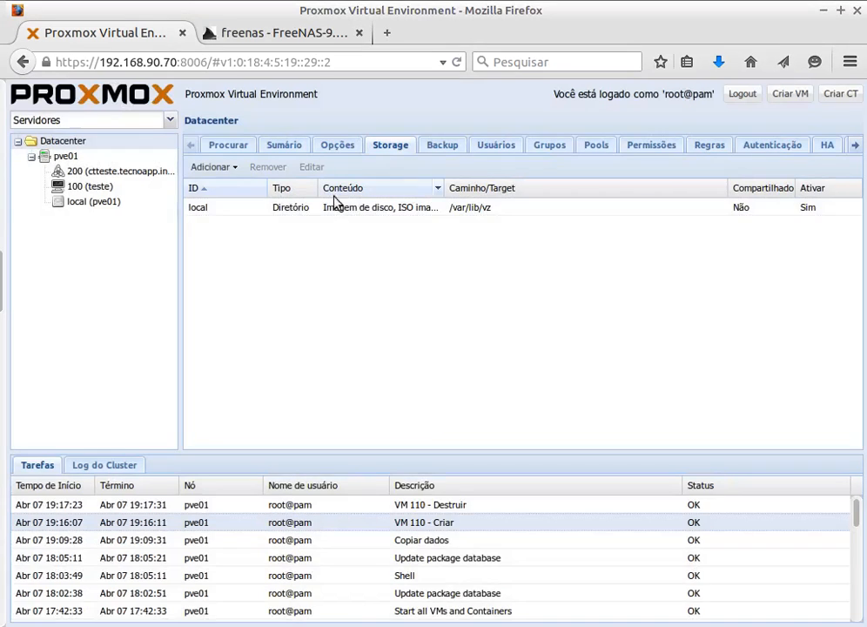
Select the local storage, then bring the terminal over the browser and list the mounted filesystems with mount
{"action": "left_click", "coordinate": [217, 209]}
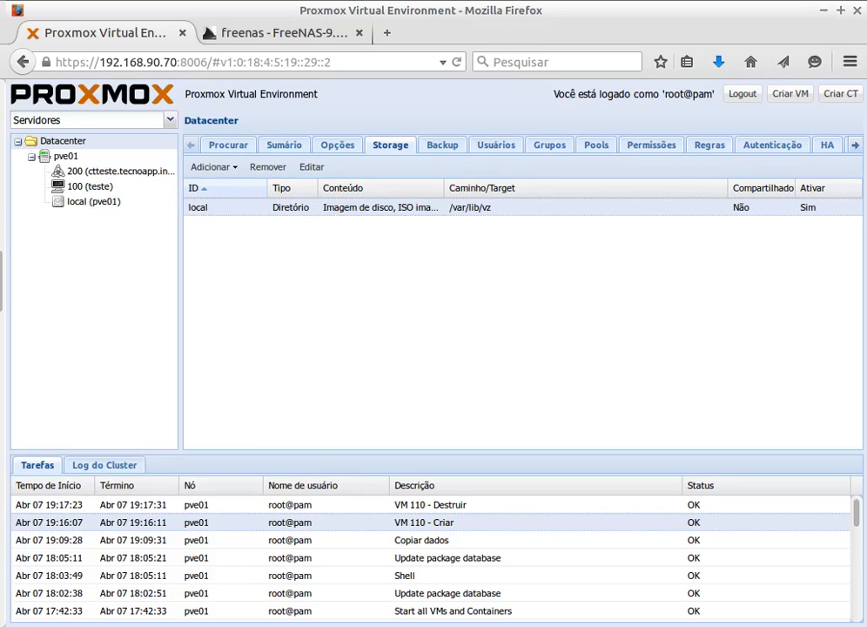
{"action": "key", "text": "alt+Tab"}
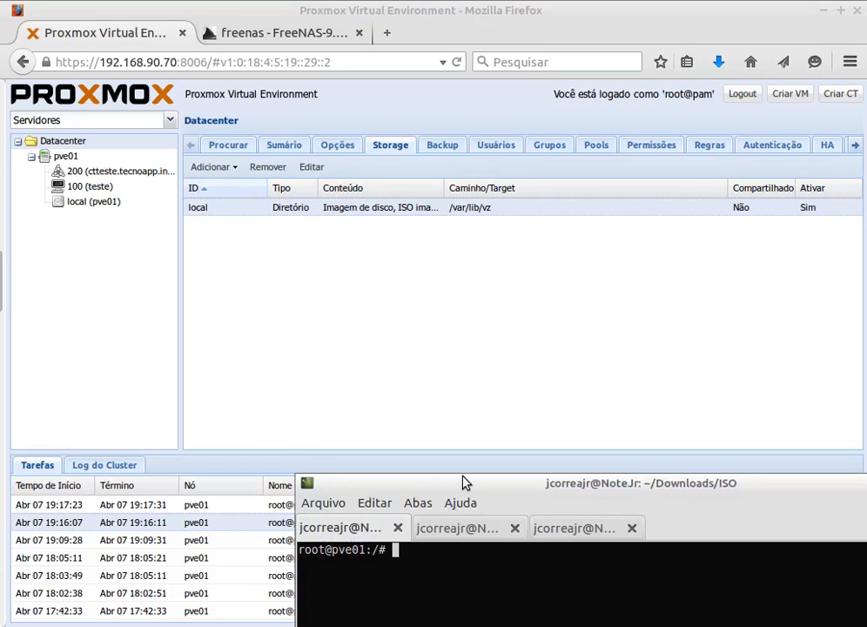
{"action": "left_click_drag", "start_coordinate": [464, 482], "coordinate": [281, 230]}
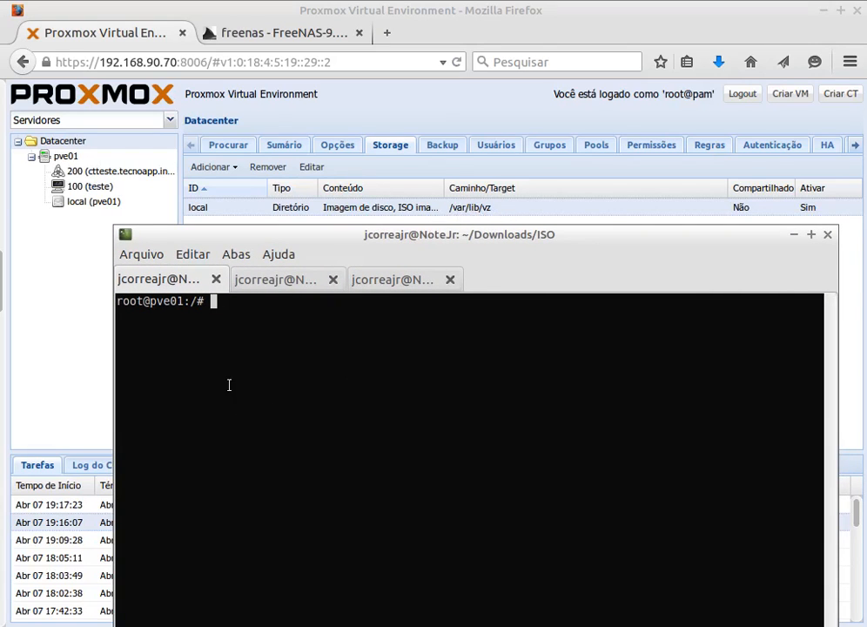
{"action": "type", "text": "mount"}
{"action": "key", "text": "Return"}
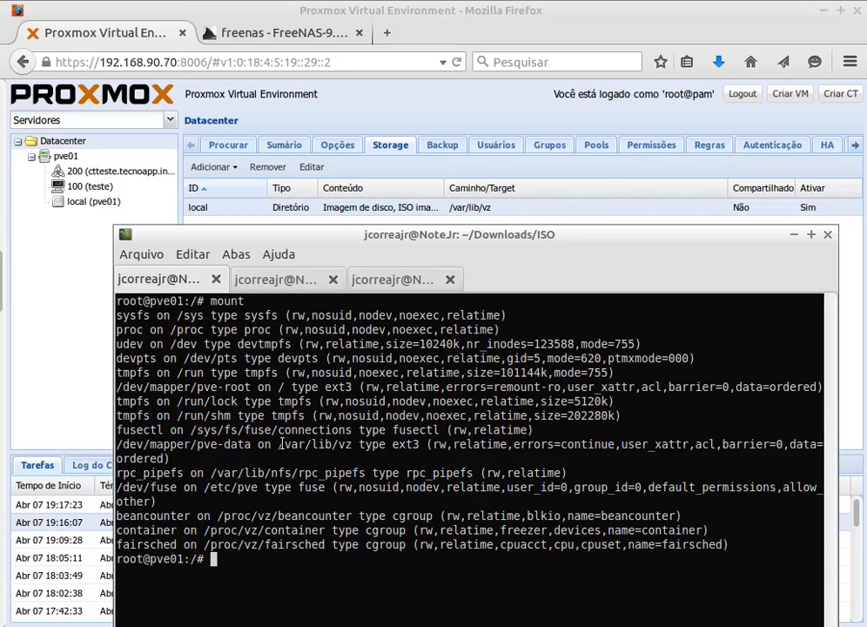
Examine the mount entry for /var/lib/vz, checking its device path, mount point and filesystem type
{"action": "left_click_drag", "start_coordinate": [352, 444], "coordinate": [118, 446]}
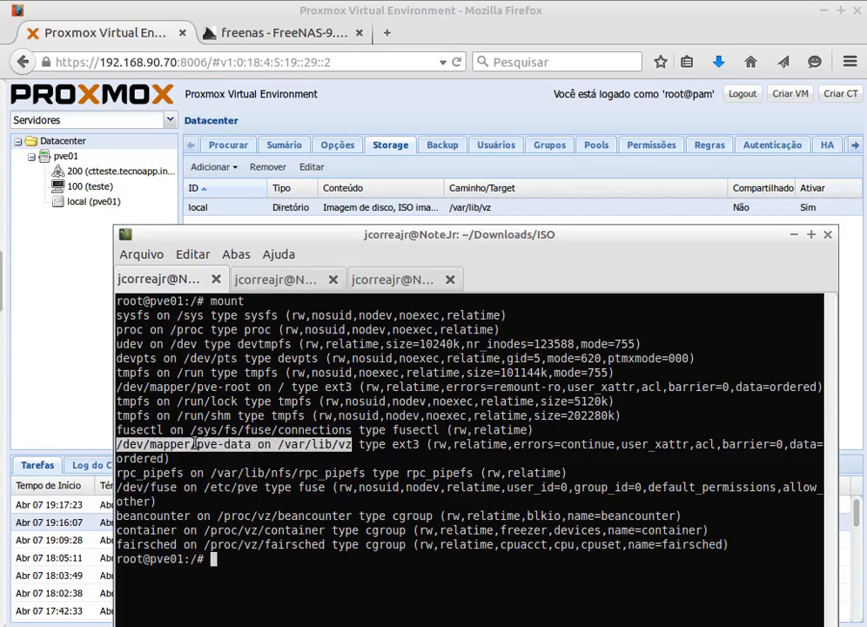
{"action": "left_click", "coordinate": [354, 444]}
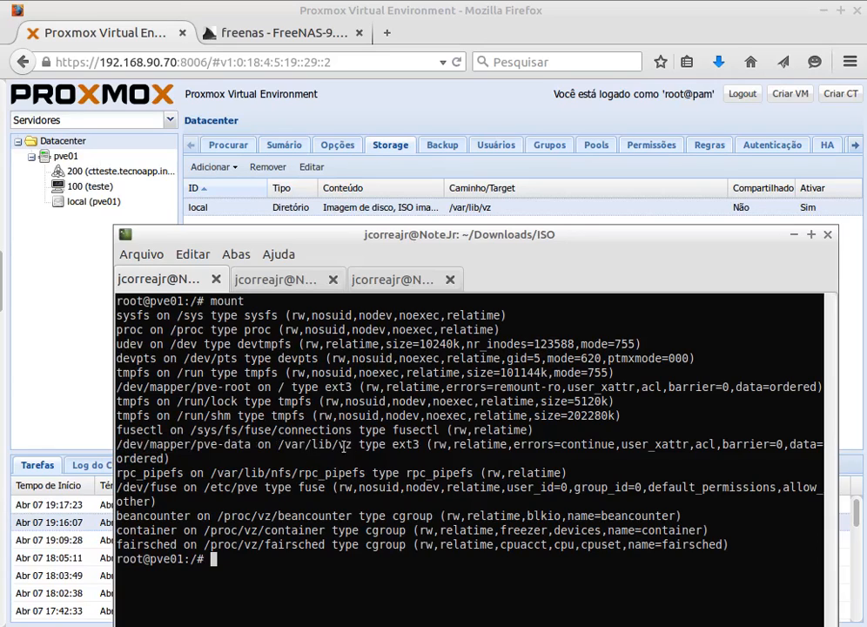
{"action": "left_click_drag", "start_coordinate": [353, 444], "coordinate": [278, 445]}
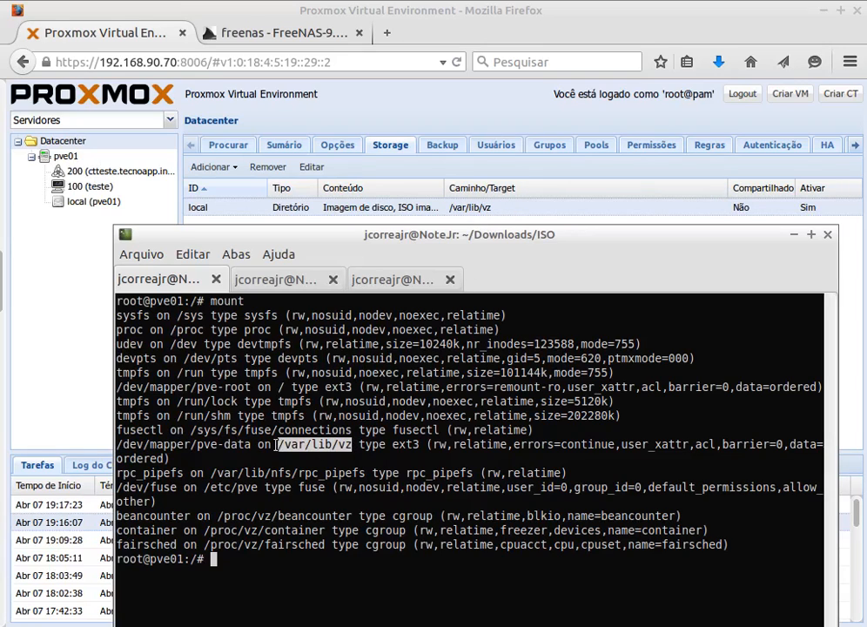
{"action": "left_click", "coordinate": [250, 445]}
{"action": "left_click_drag", "start_coordinate": [250, 445], "coordinate": [118, 445]}
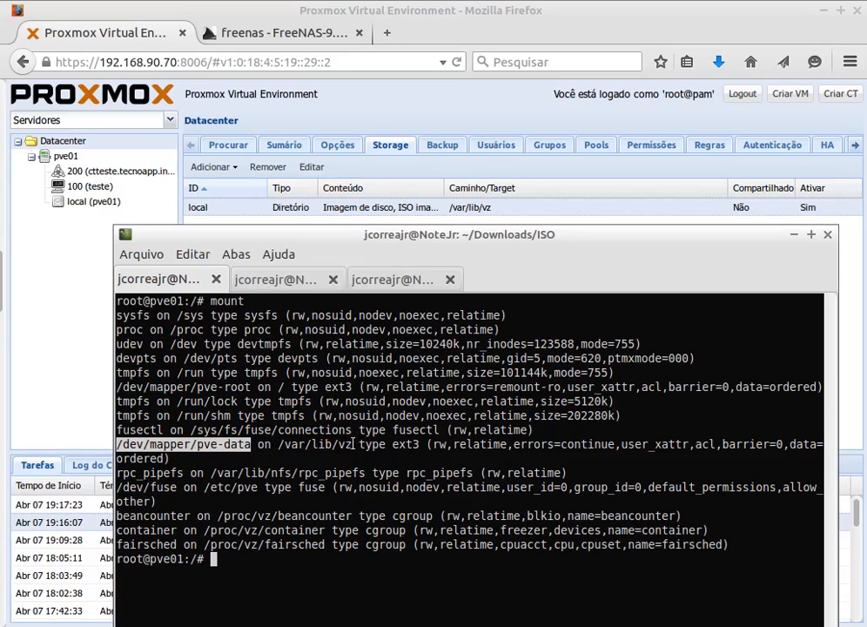
{"action": "left_click_drag", "start_coordinate": [353, 445], "coordinate": [280, 445]}
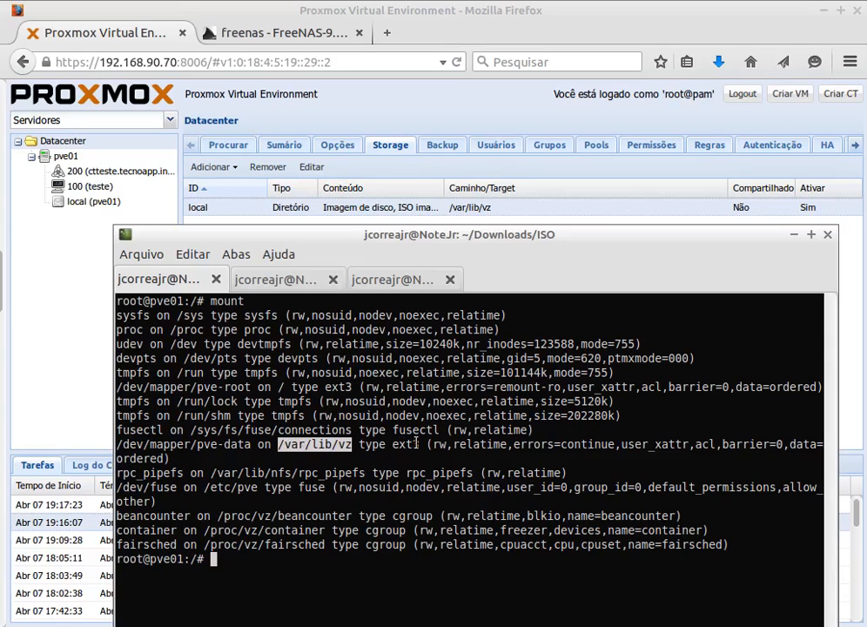
{"action": "left_click_drag", "start_coordinate": [417, 444], "coordinate": [358, 445]}
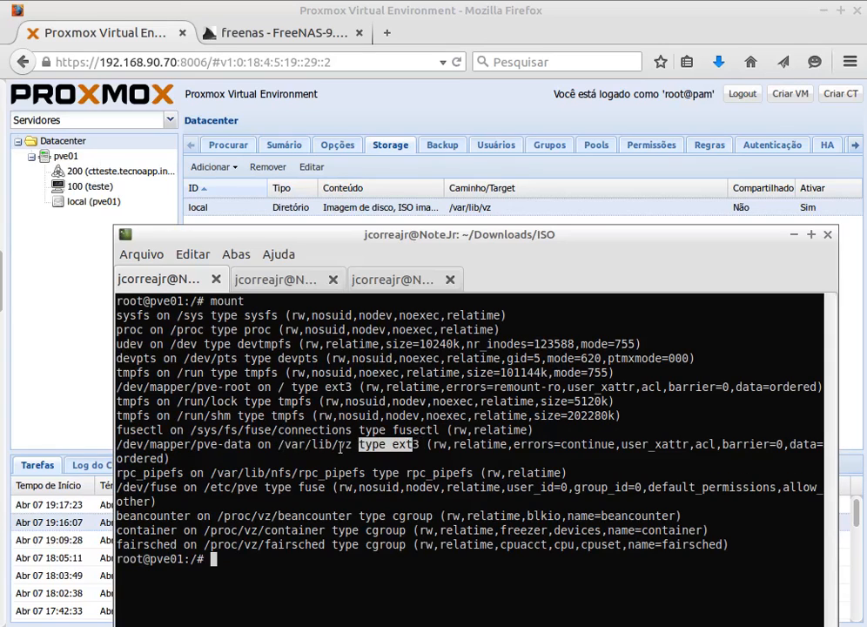
{"action": "left_click_drag", "start_coordinate": [253, 445], "coordinate": [123, 445]}
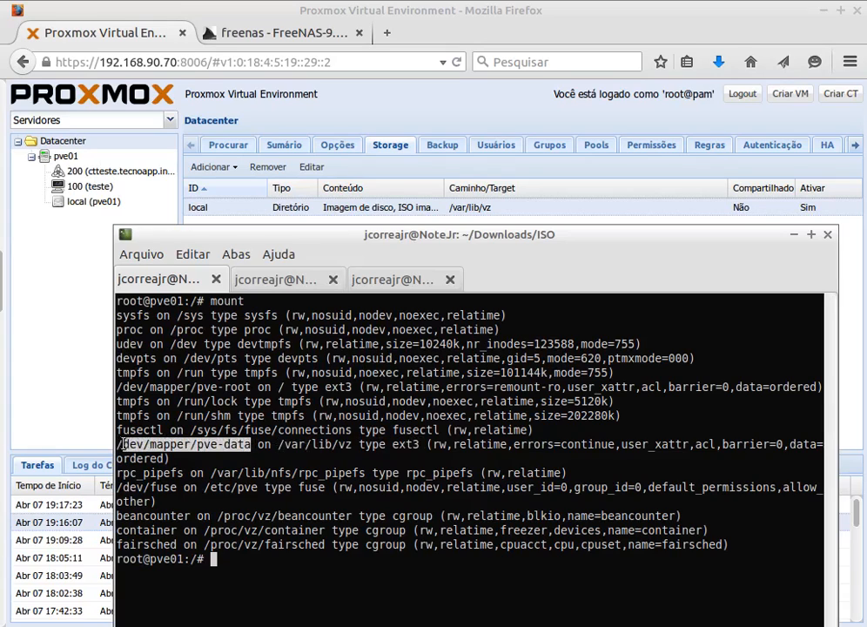
{"action": "left_click", "coordinate": [203, 445]}
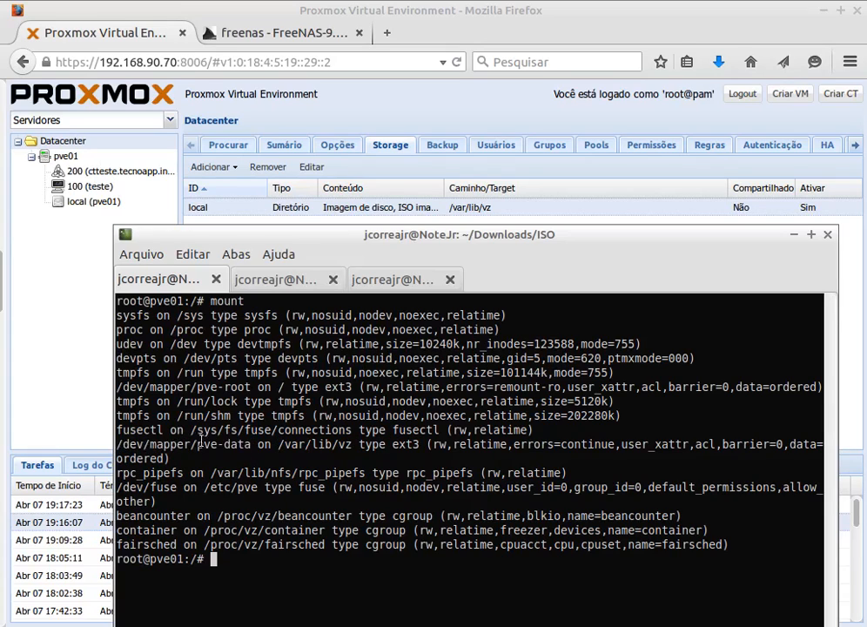
{"action": "double_click", "coordinate": [211, 445]}
{"action": "double_click", "coordinate": [235, 444]}
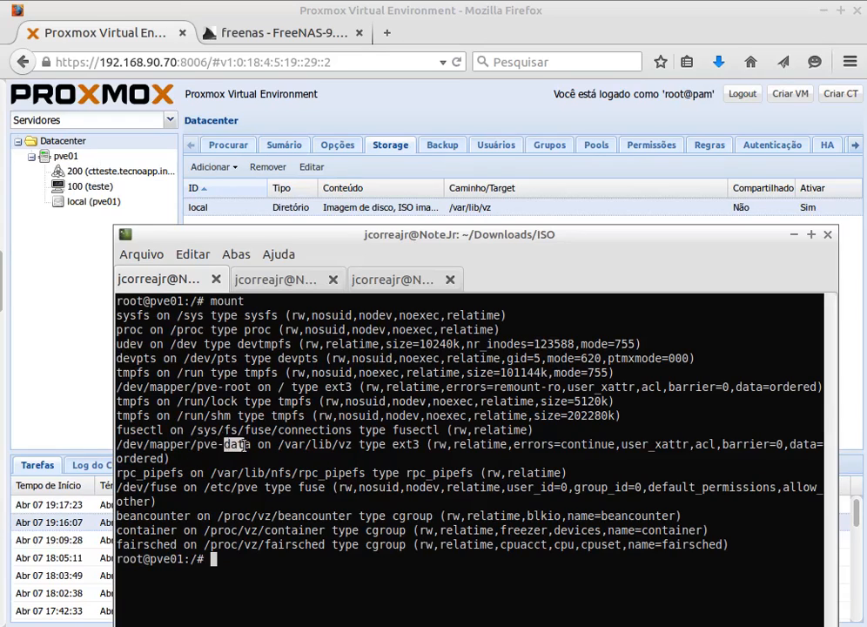
List the logical volumes with lvs and examine the size of the data volume
{"action": "left_click", "coordinate": [245, 568]}
{"action": "type", "text": "lvs"}
{"action": "key", "text": "Return"}
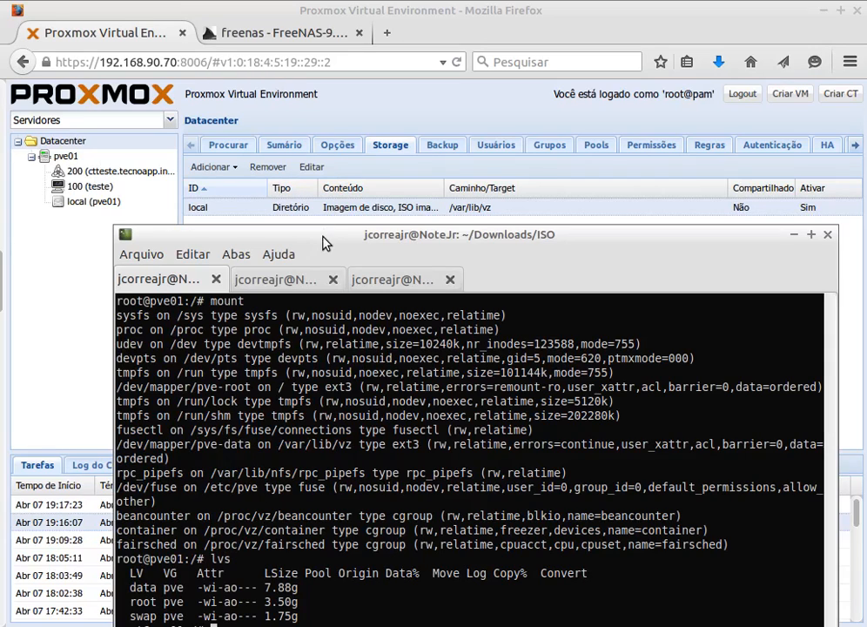
{"action": "left_click_drag", "start_coordinate": [323, 235], "coordinate": [318, 132]}
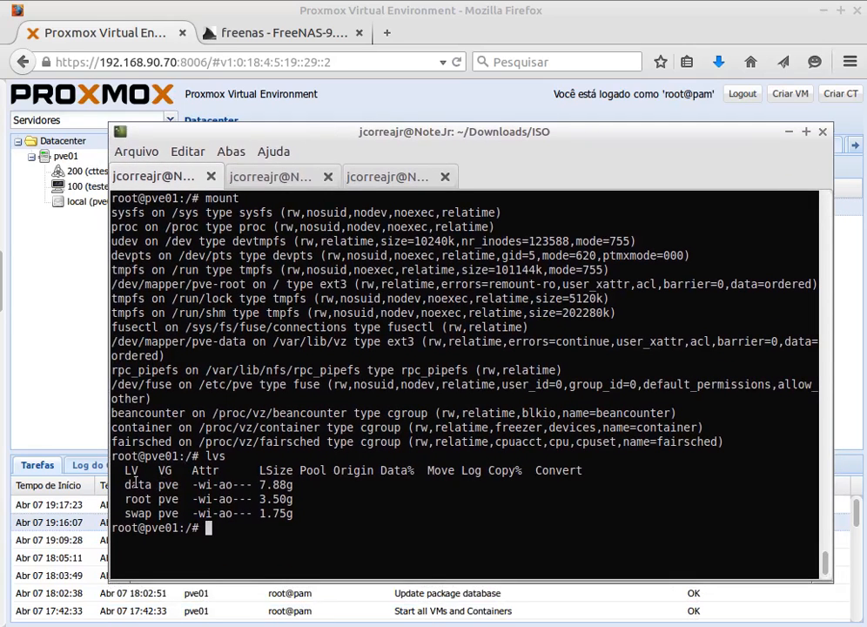
{"action": "double_click", "coordinate": [137, 484]}
{"action": "left_click_drag", "start_coordinate": [259, 484], "coordinate": [288, 485]}
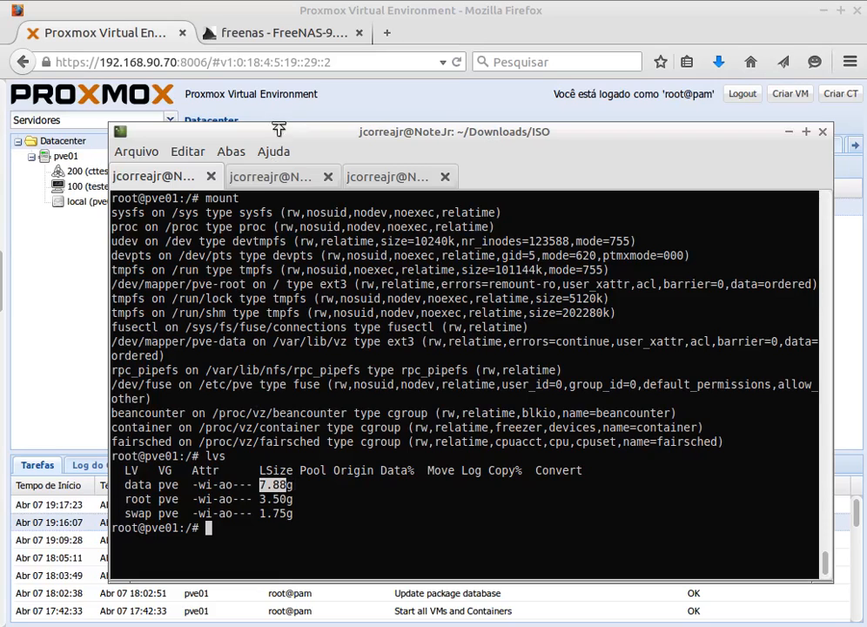
Return to the Proxmox web interface in Firefox and open the form for adding an LVM storage
{"action": "left_click", "coordinate": [228, 6]}
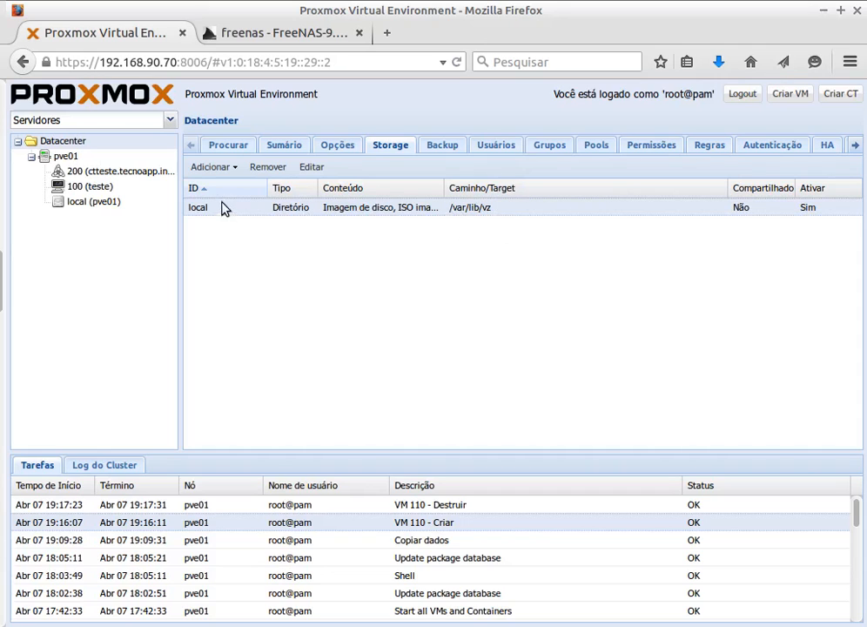
{"action": "left_click", "coordinate": [225, 169]}
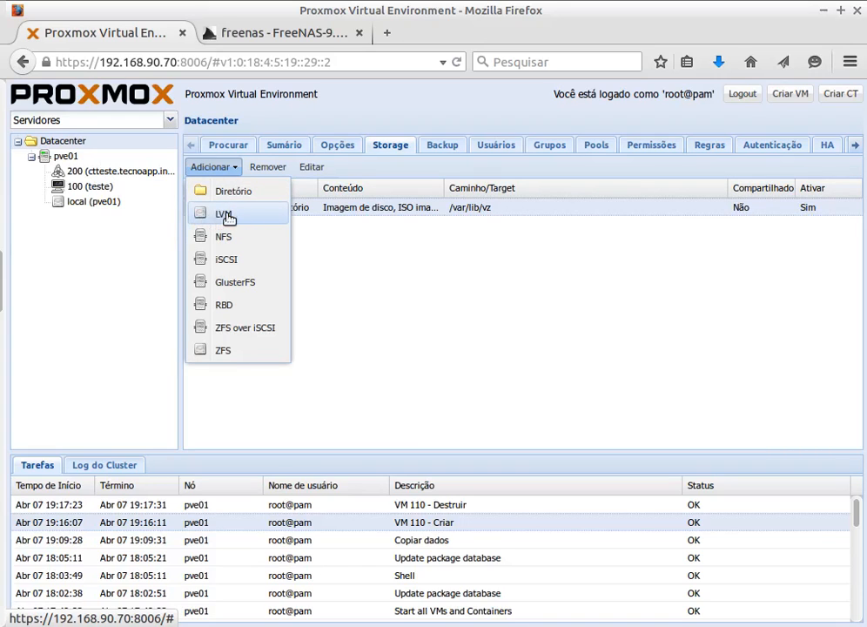
{"action": "left_click", "coordinate": [409, 233]}
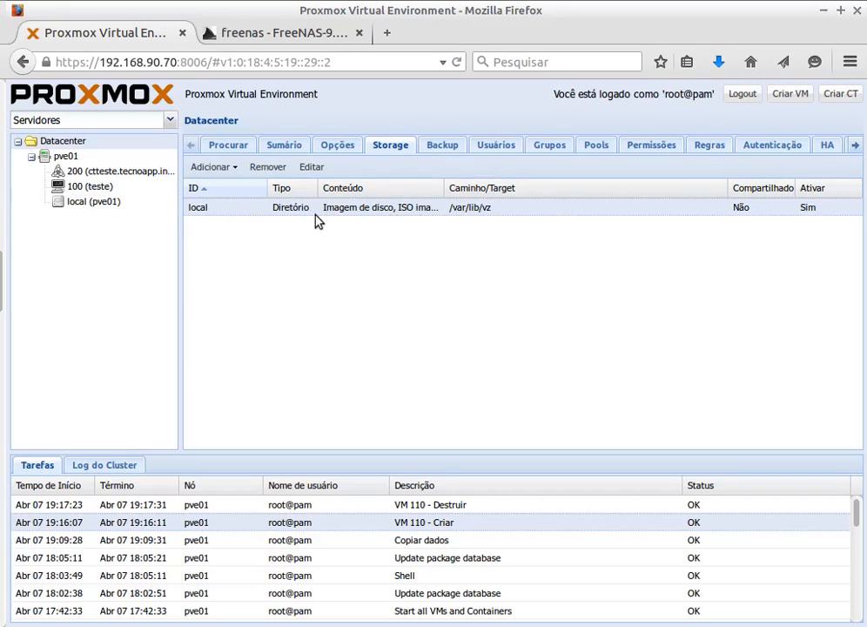
{"action": "left_click", "coordinate": [222, 168]}
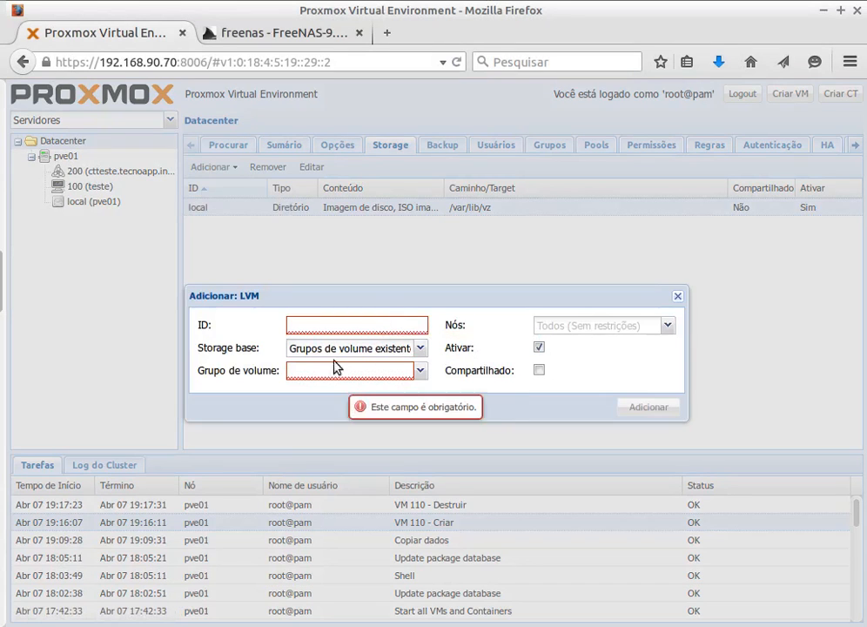
Set the new LVM storage's ID to local_lvm, with Grupos de volume existentes as its base storage
{"action": "left_click", "coordinate": [304, 325]}
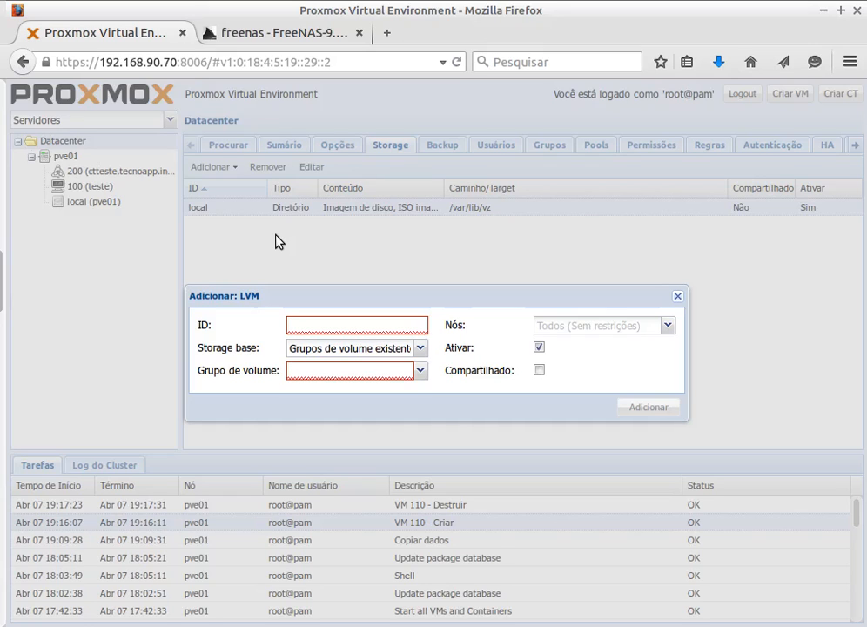
{"action": "type", "text": "io"}
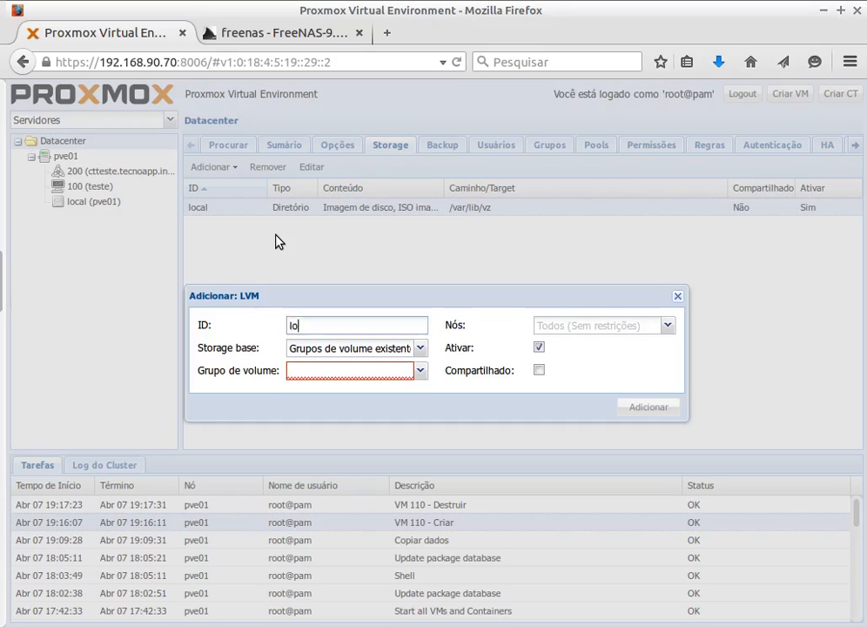
{"action": "key", "text": "BackSpace"}
{"action": "key", "text": "BackSpace"}
{"action": "type", "text": "local_lvm"}
{"action": "left_click", "coordinate": [423, 349]}
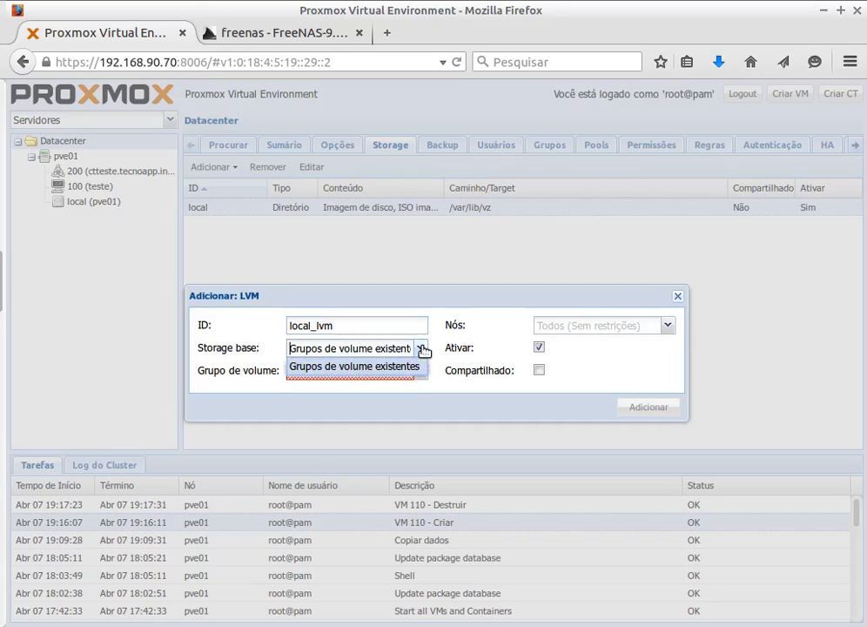
{"action": "left_click", "coordinate": [422, 349]}
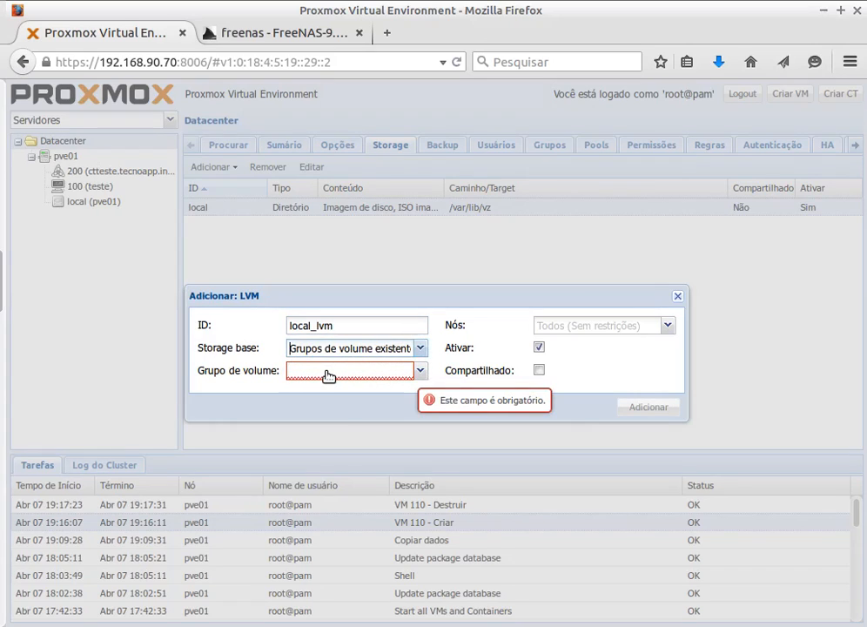
Choose pve as the volume group for the new local_lvm storage
{"action": "left_click", "coordinate": [422, 372]}
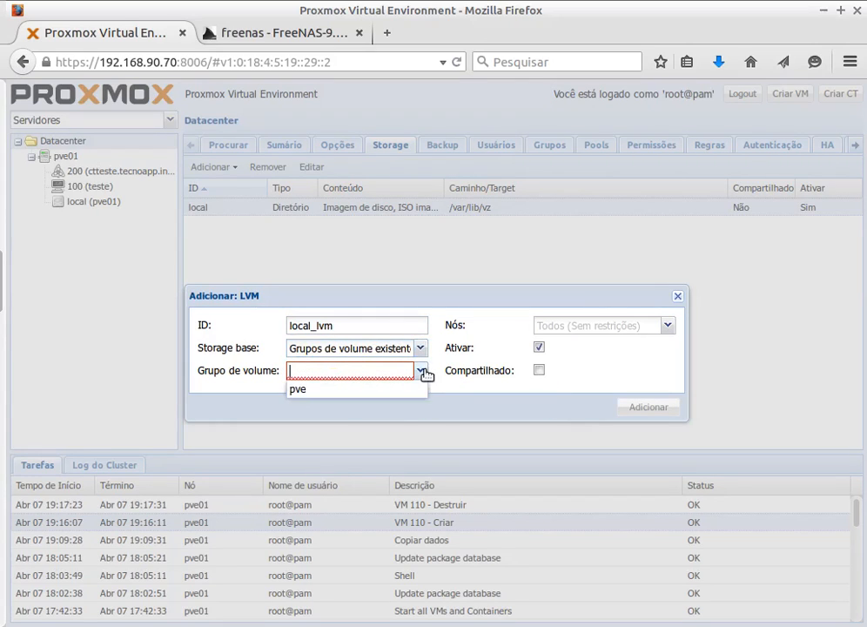
{"action": "left_click", "coordinate": [301, 391]}
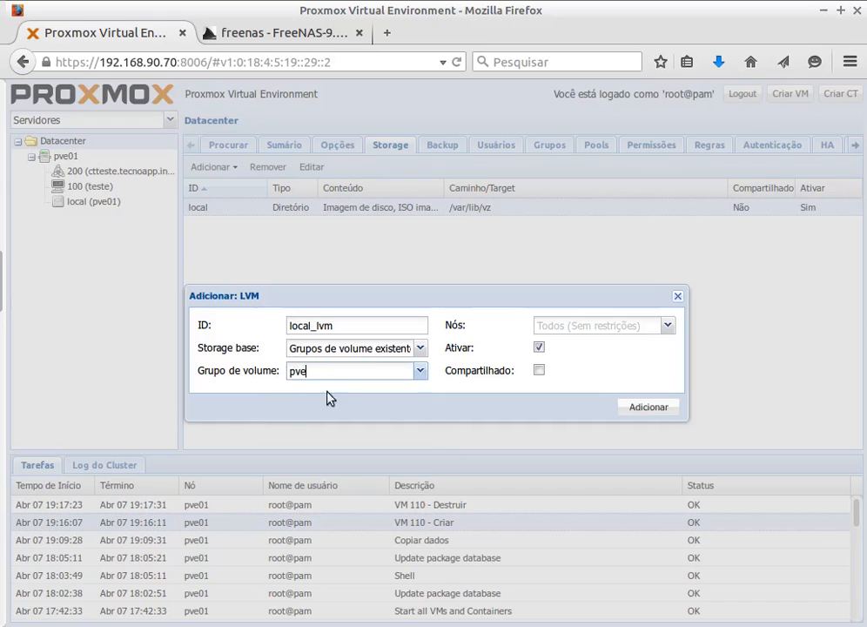
Switch to the terminal, run vgdisplay, and examine the volume group's name and free space
{"action": "key", "text": "alt+Tab"}
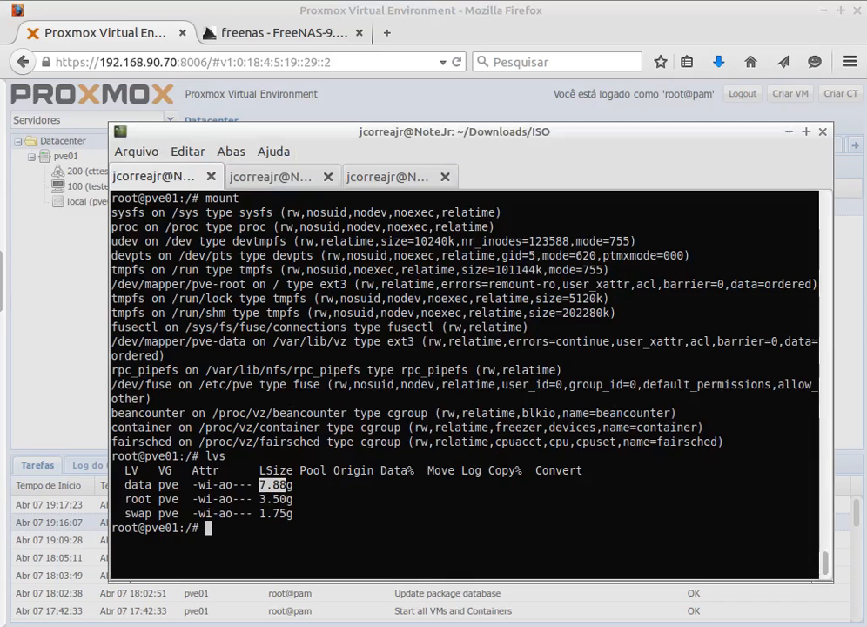
{"action": "left_click", "coordinate": [326, 517]}
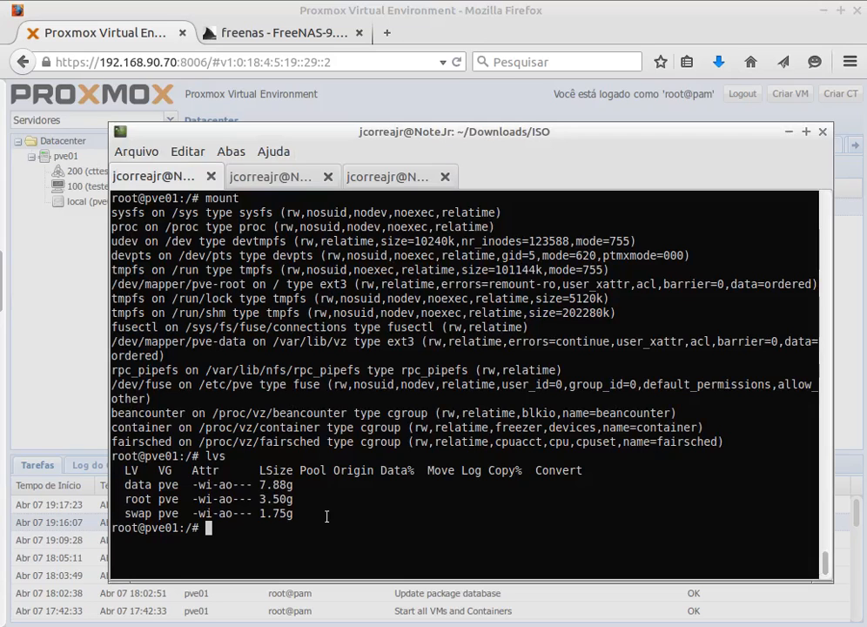
{"action": "type", "text": "vgdisplay"}
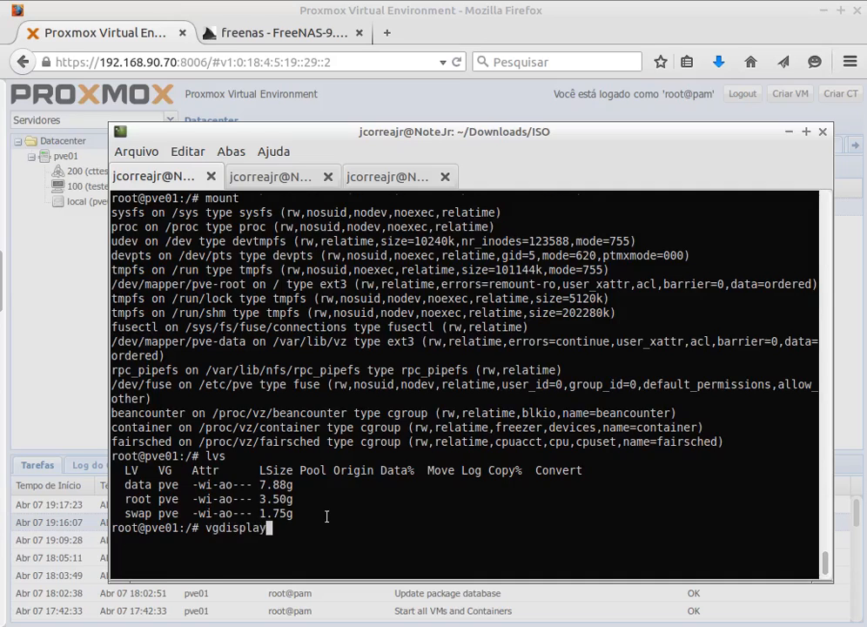
{"action": "key", "text": "Return"}
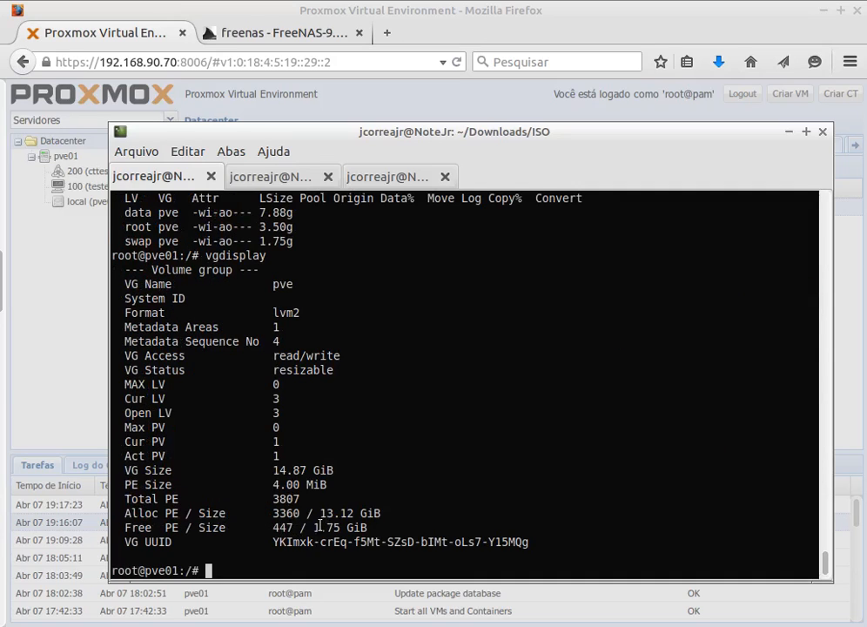
{"action": "left_click_drag", "start_coordinate": [313, 527], "coordinate": [348, 528]}
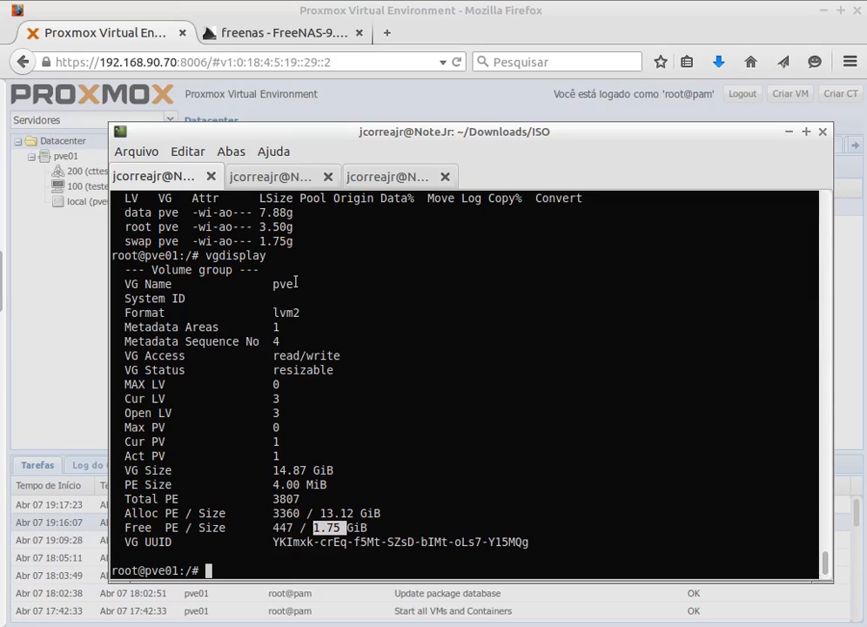
{"action": "left_click_drag", "start_coordinate": [296, 283], "coordinate": [260, 284]}
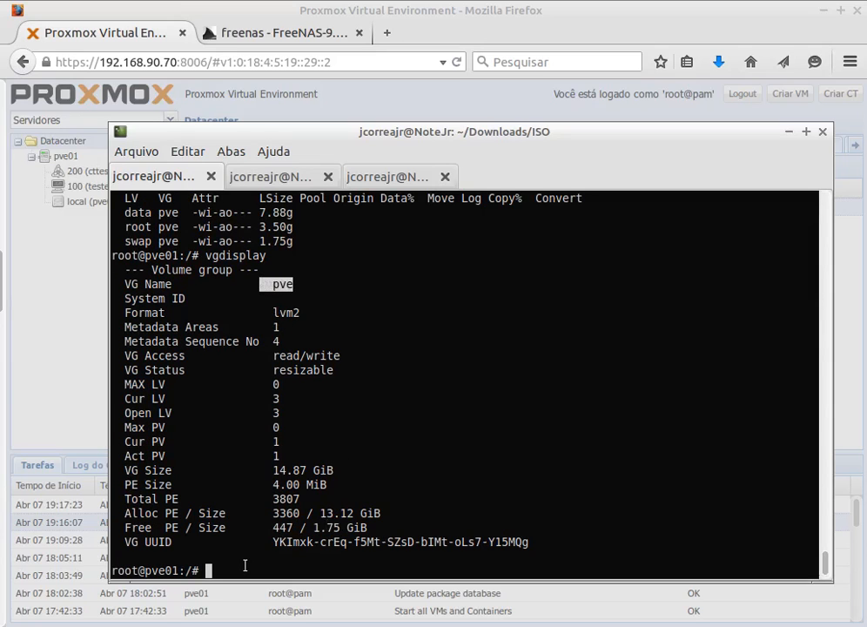
{"action": "left_click", "coordinate": [309, 533]}
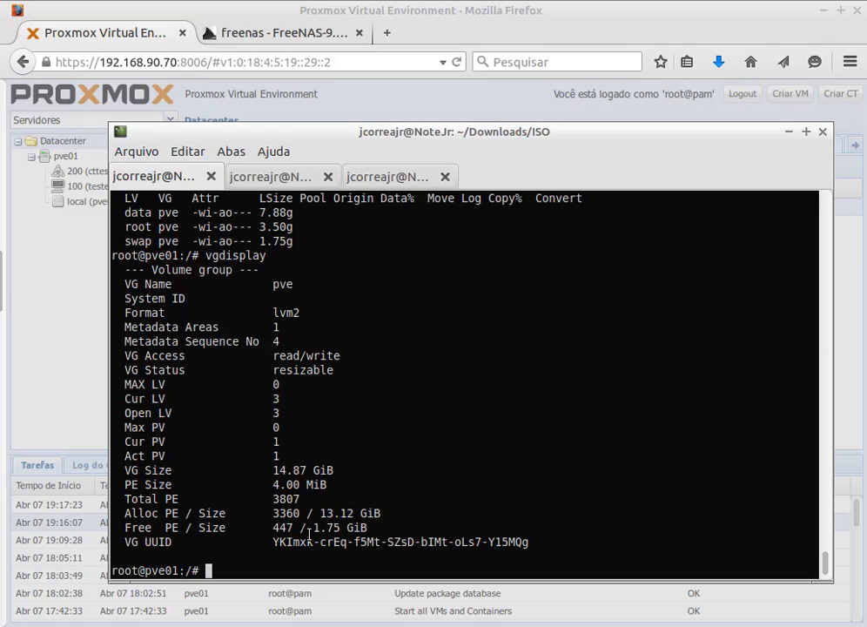
List the block devices with lsblk and examine the disks vda and vdb and the partition vdb1
{"action": "type", "text": "lsblk"}
{"action": "key", "text": "Return"}
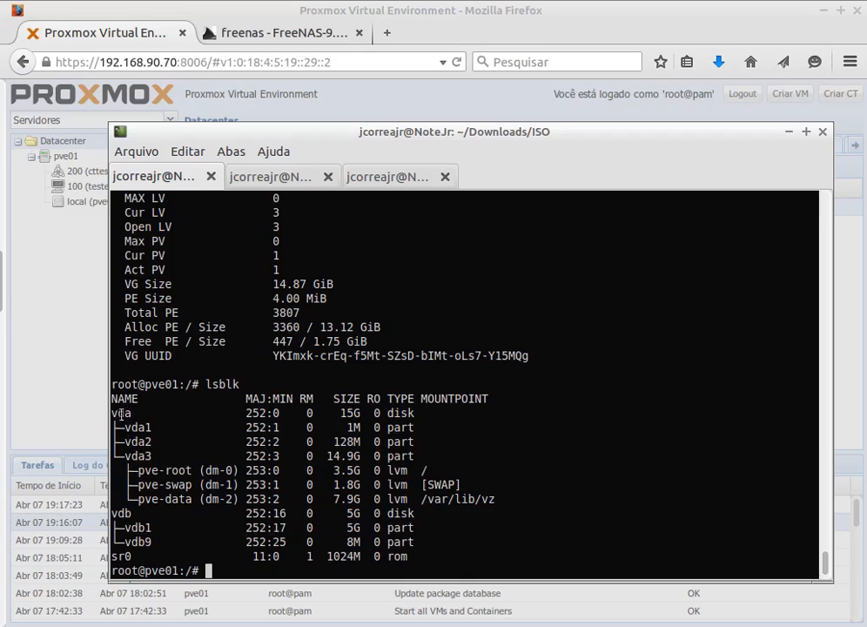
{"action": "left_click_drag", "start_coordinate": [111, 414], "coordinate": [130, 414]}
{"action": "left_click_drag", "start_coordinate": [111, 513], "coordinate": [131, 514]}
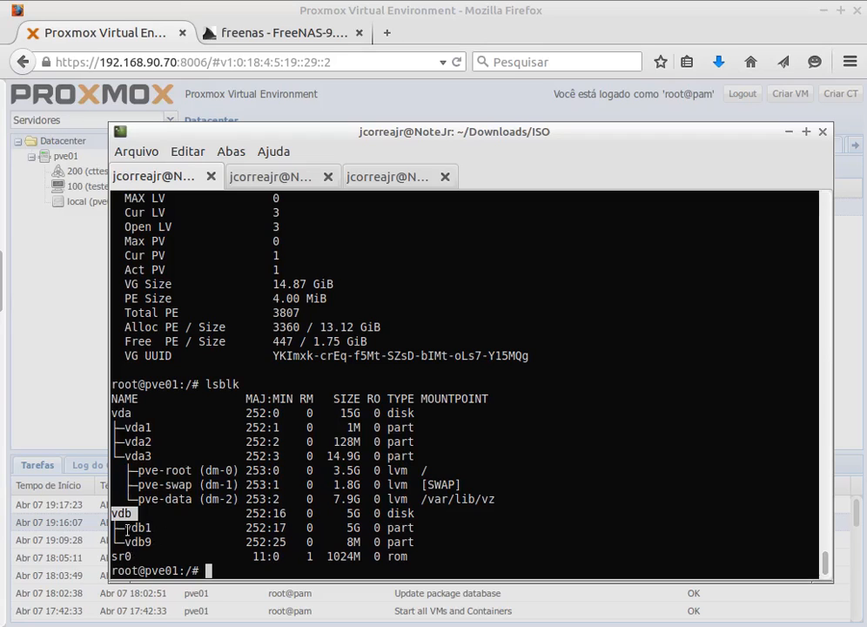
{"action": "left_click_drag", "start_coordinate": [128, 529], "coordinate": [184, 531]}
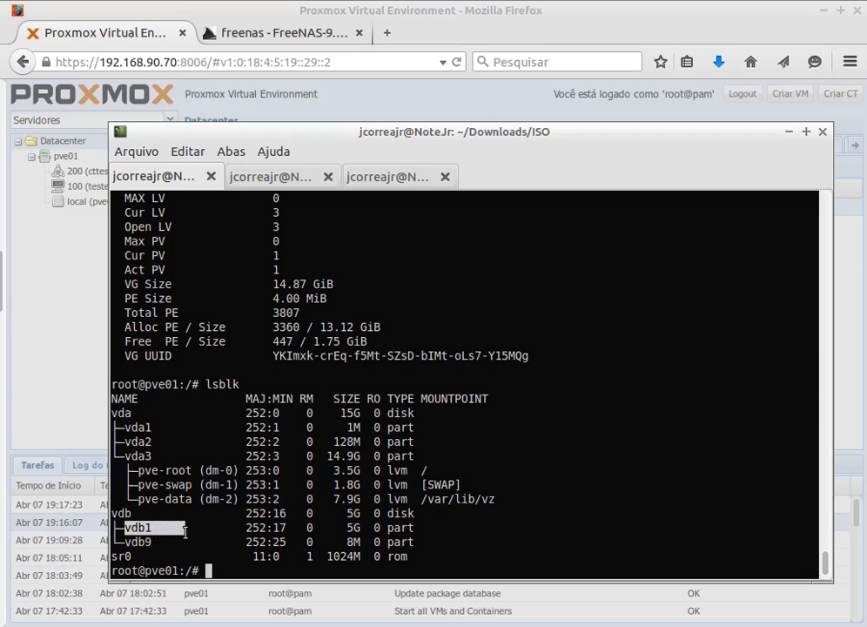
{"action": "left_click", "coordinate": [114, 514]}
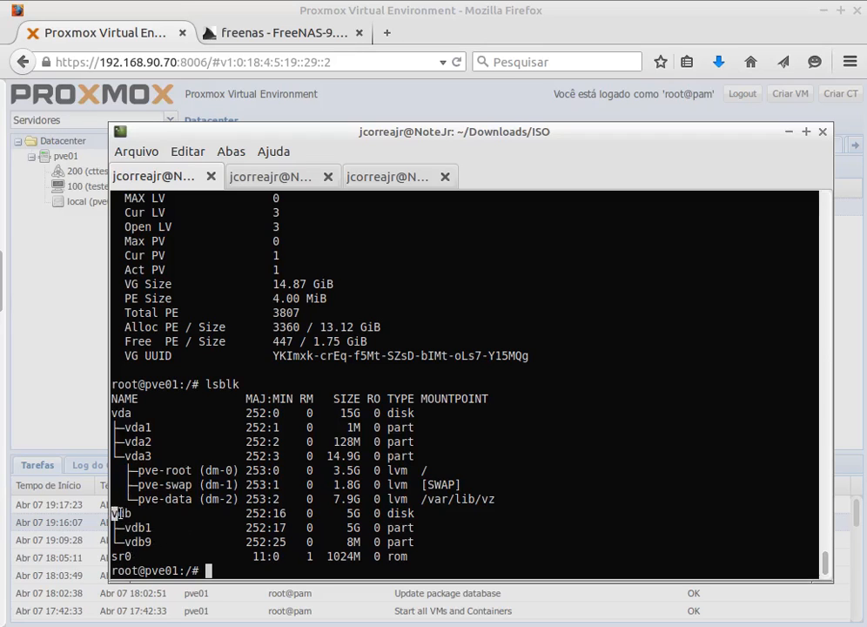
{"action": "left_click_drag", "start_coordinate": [114, 514], "coordinate": [132, 515]}
Open /dev/vdb in fdisk, print its partition table and show the list of fdisk commands
{"action": "left_click", "coordinate": [218, 568]}
{"action": "type", "text": "fdisk "}
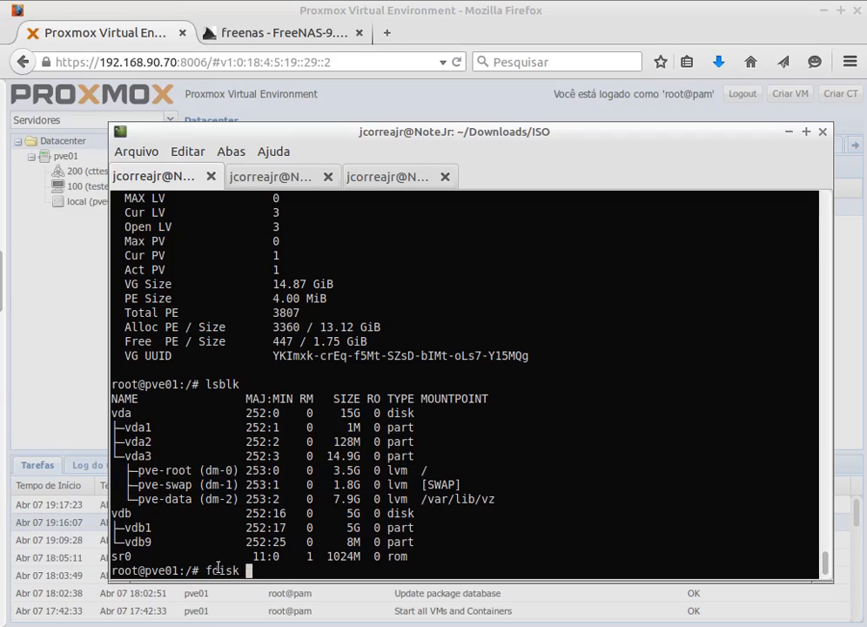
{"action": "type", "text": "/dev/vdb"}
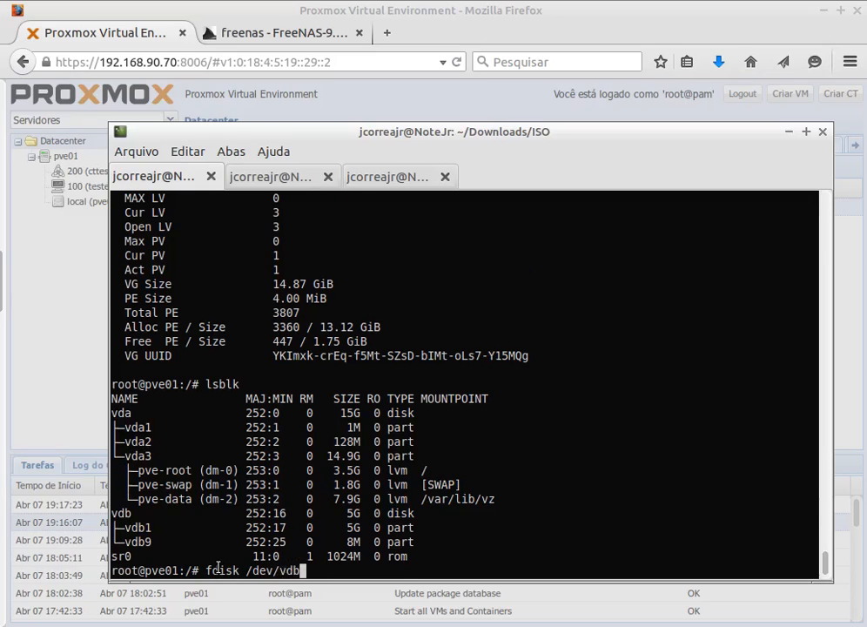
{"action": "key", "text": "Return"}
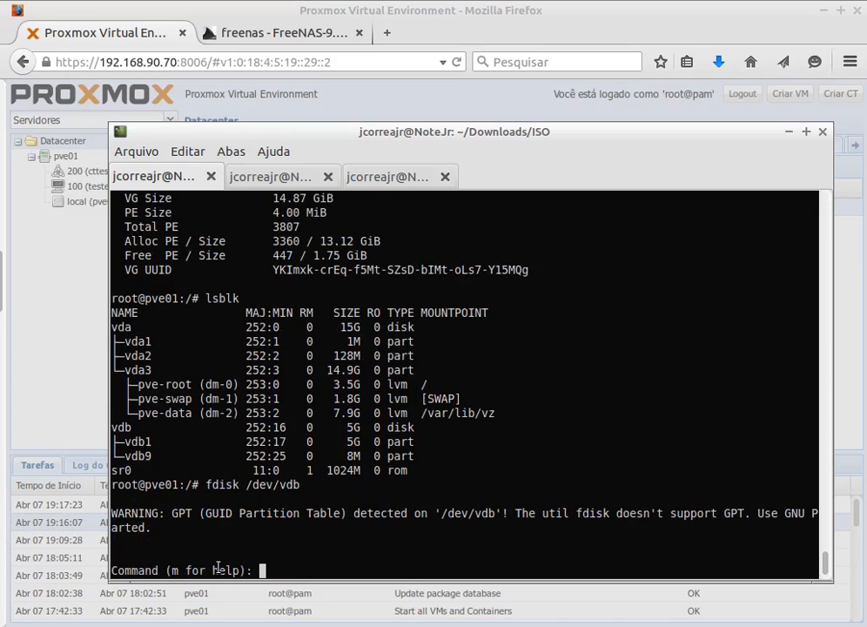
{"action": "type", "text": "p"}
{"action": "key", "text": "Return"}
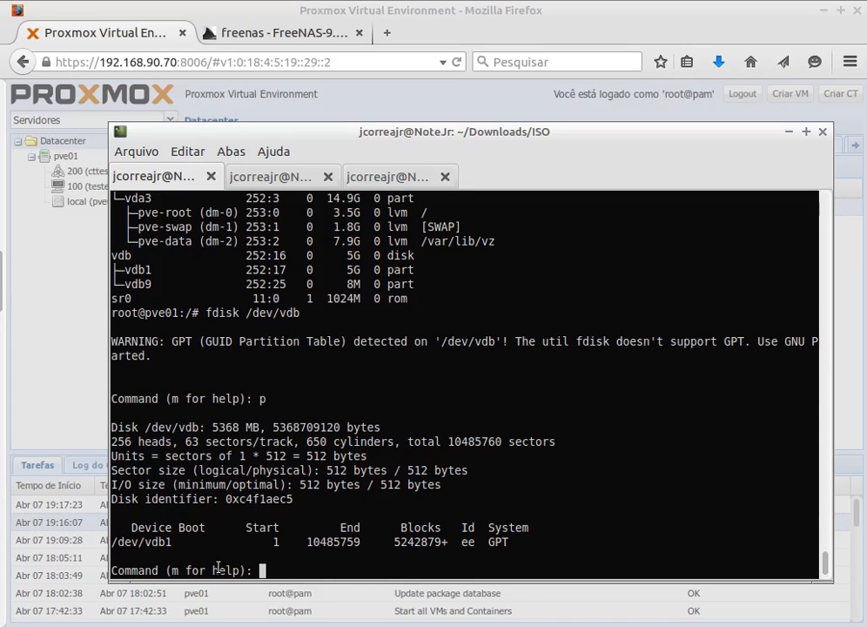
{"action": "type", "text": "m"}
{"action": "key", "text": "Return"}
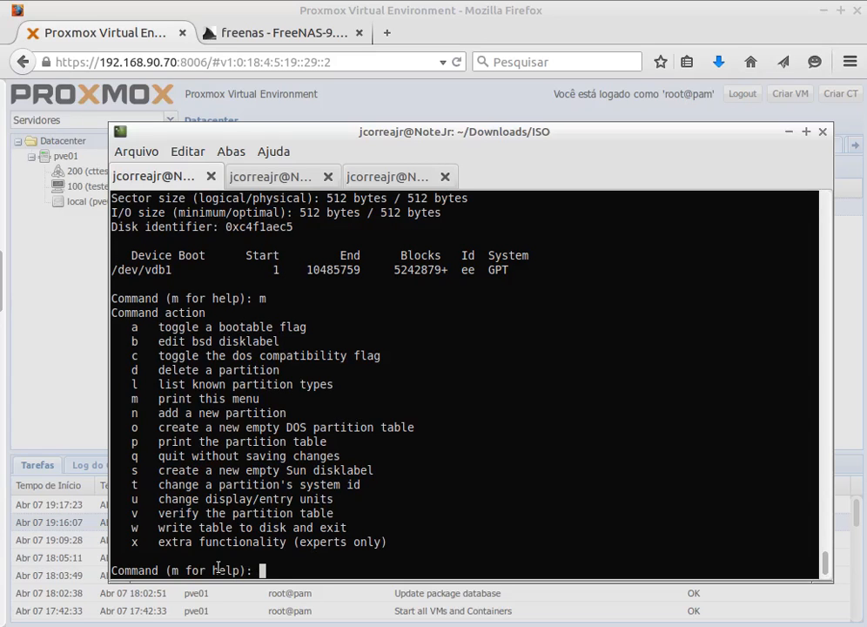
Delete the existing partition on /dev/vdb and write the partition table to disk
{"action": "type", "text": "p"}
{"action": "key", "text": "Return"}
{"action": "type", "text": "d"}
{"action": "key", "text": "Return"}
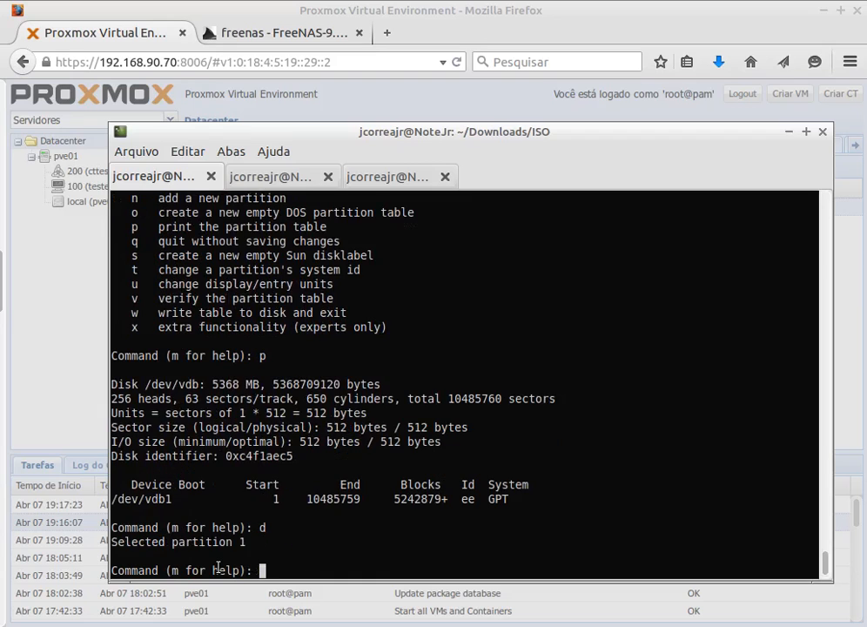
{"action": "type", "text": "p"}
{"action": "key", "text": "BackSpace"}
{"action": "type", "text": "w"}
{"action": "key", "text": "Return"}
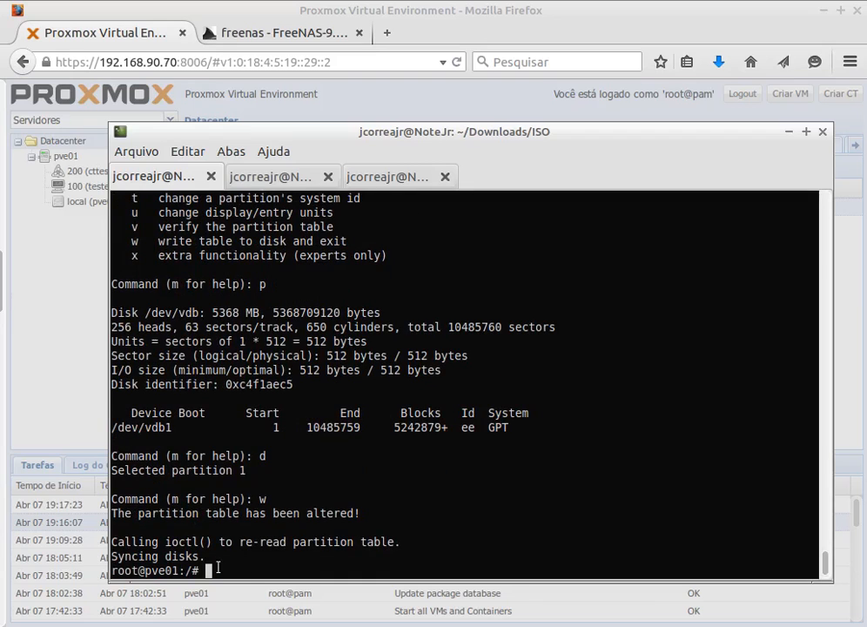
Reopen /dev/vdb in fdisk and create primary partition 1 with the default first and last sectors, 2048 to 10485759
{"action": "key", "text": "Up"}
{"action": "key", "text": "Return"}
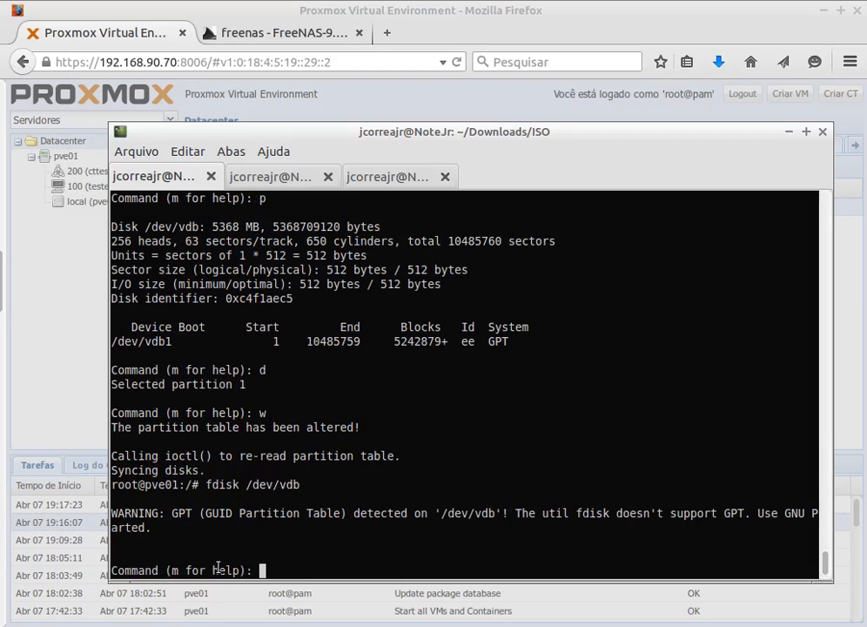
{"action": "type", "text": "p"}
{"action": "key", "text": "Return"}
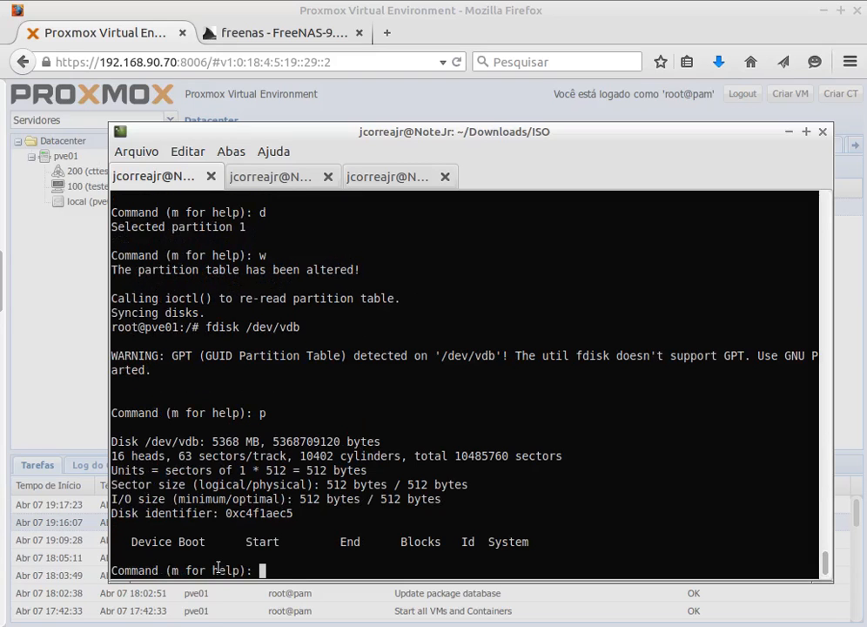
{"action": "type", "text": "n"}
{"action": "key", "text": "Return"}
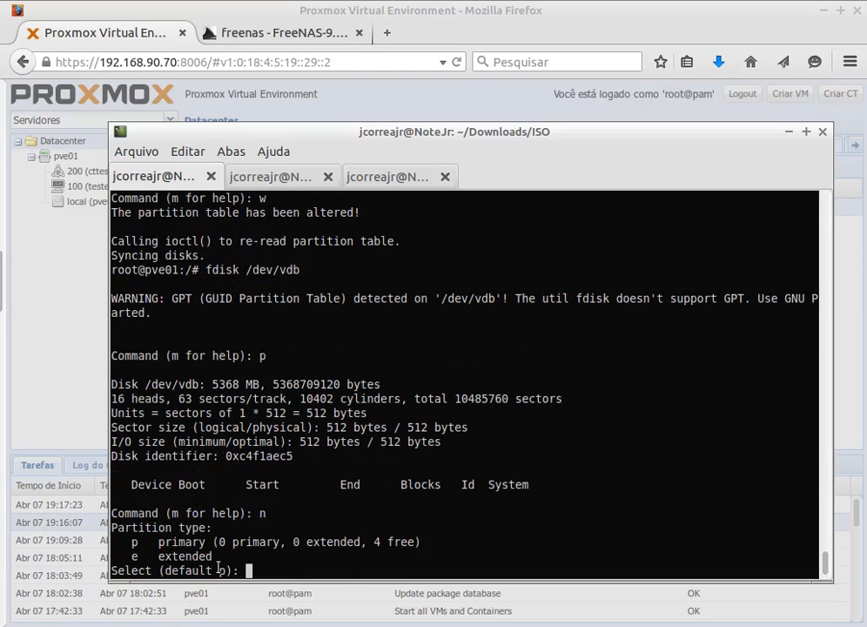
{"action": "key", "text": "Return"}
{"action": "key", "text": "Return"}
{"action": "key", "text": "Return"}
{"action": "key", "text": "Return"}
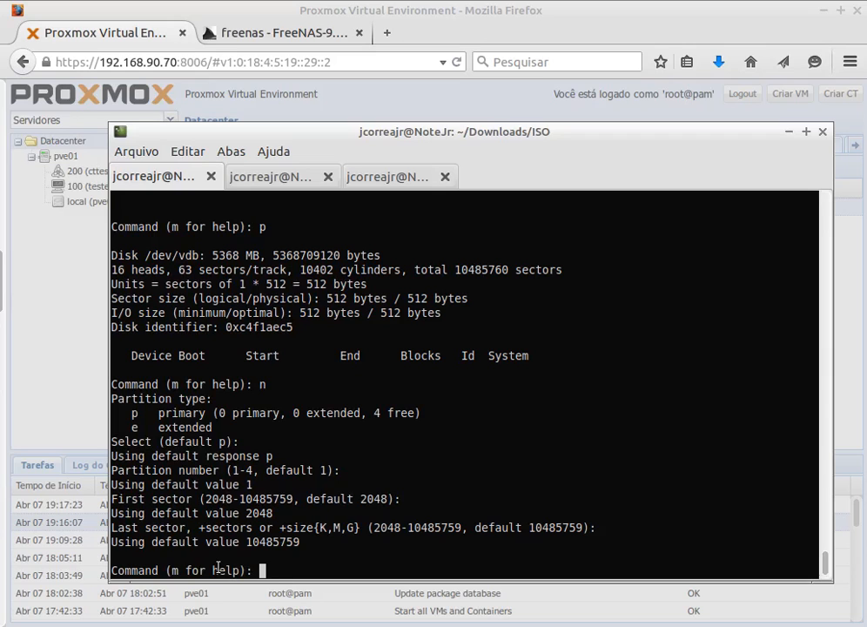
{"action": "type", "text": "p"}
{"action": "key", "text": "Return"}
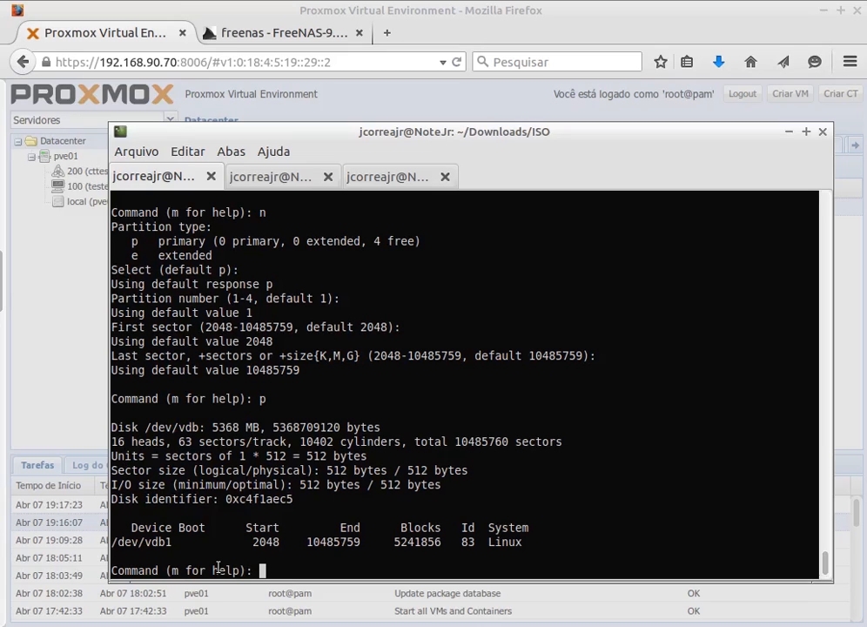
Change the type of partition 1 to 8e (Linux LVM) and write the partition table to /dev/vdb
{"action": "type", "text": "t"}
{"action": "key", "text": "Return"}
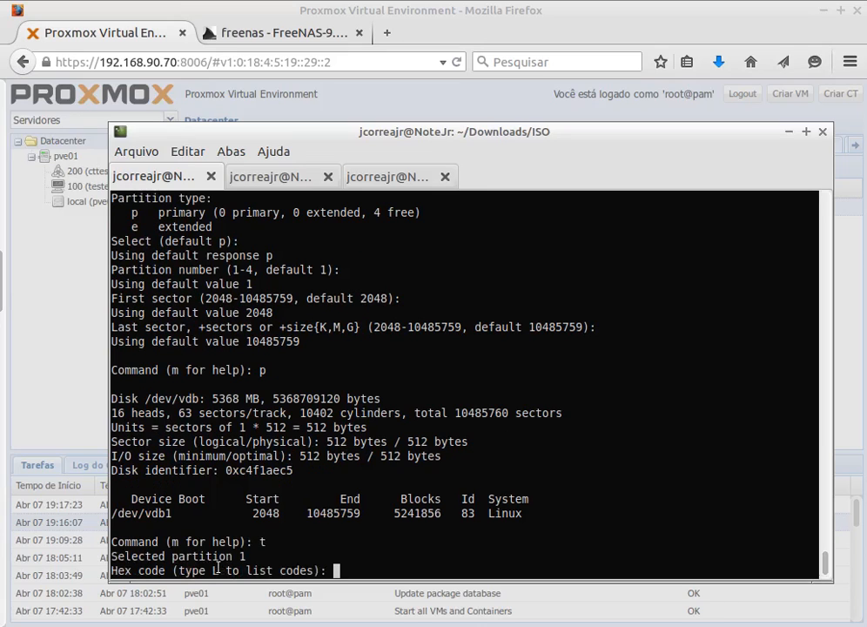
{"action": "type", "text": "8e"}
{"action": "key", "text": "Return"}
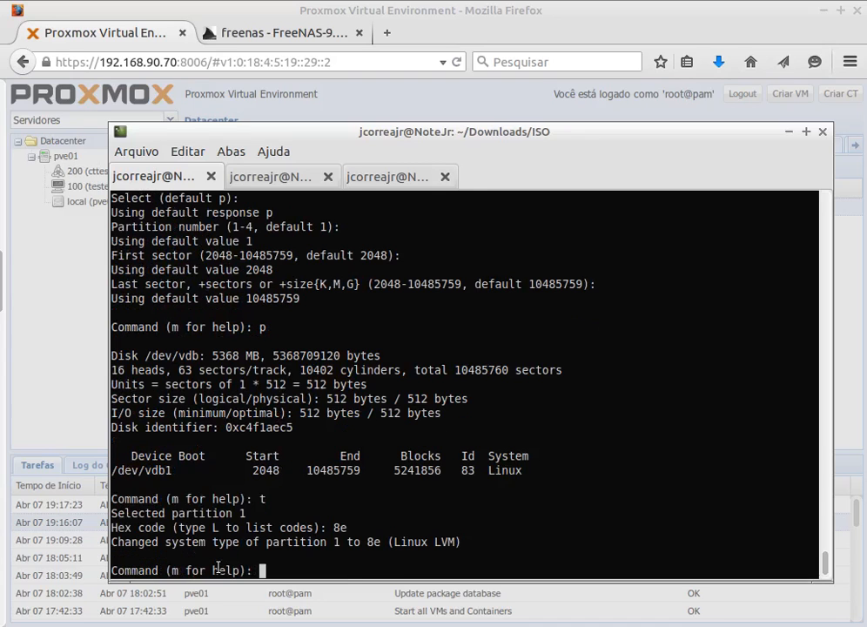
{"action": "type", "text": "p"}
{"action": "key", "text": "Return"}
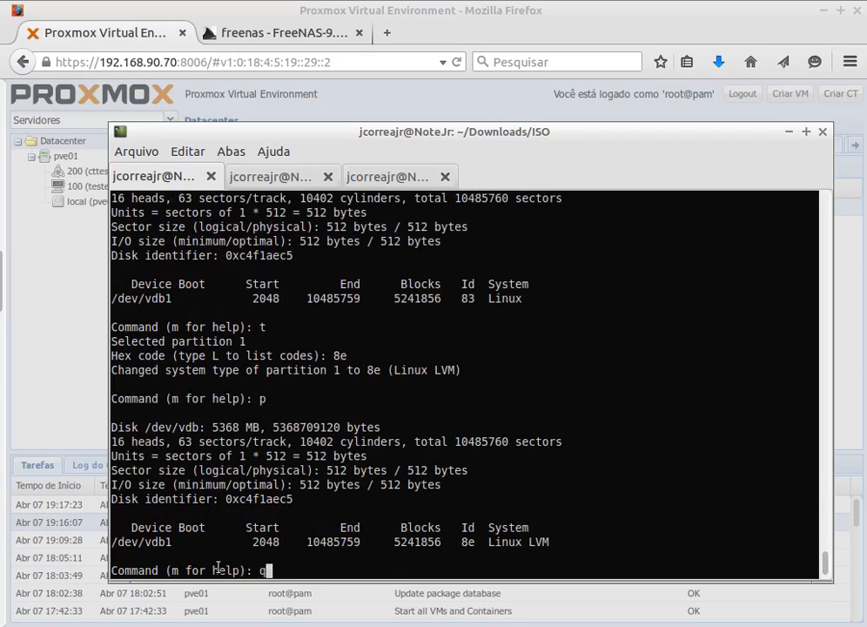
{"action": "type", "text": "w"}
{"action": "key", "text": "Return"}
List the partition table of /dev/vdb with fdisk -l to check the new partition
{"action": "key", "text": "Up"}
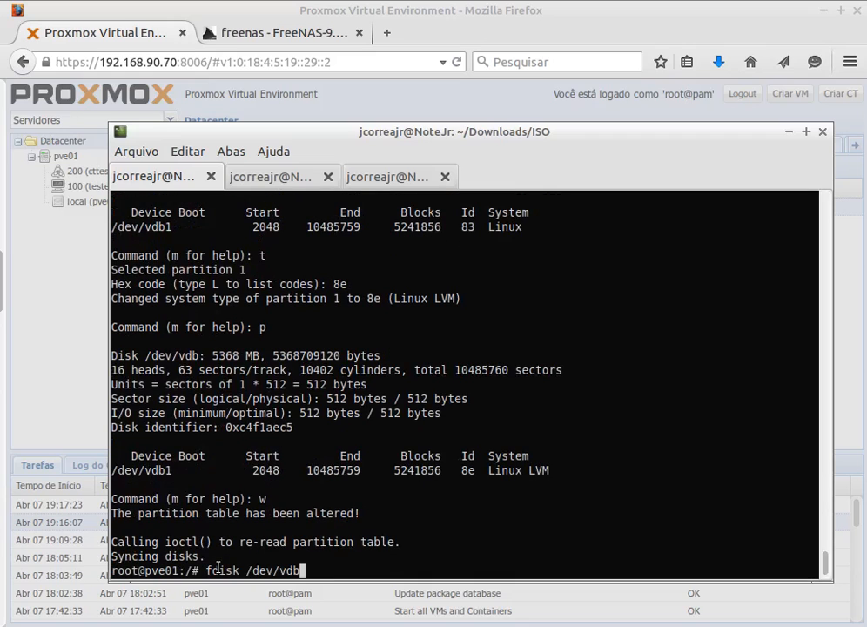
{"action": "key", "text": "Left"}
{"action": "key", "text": "Left"}
{"action": "key", "text": "Left"}
{"action": "key", "text": "Left"}
{"action": "key", "text": "Left"}
{"action": "key", "text": "Left"}
{"action": "key", "text": "Left"}
{"action": "key", "text": "Left"}
{"action": "type", "text": "-l"}
{"action": "key", "text": "Return"}
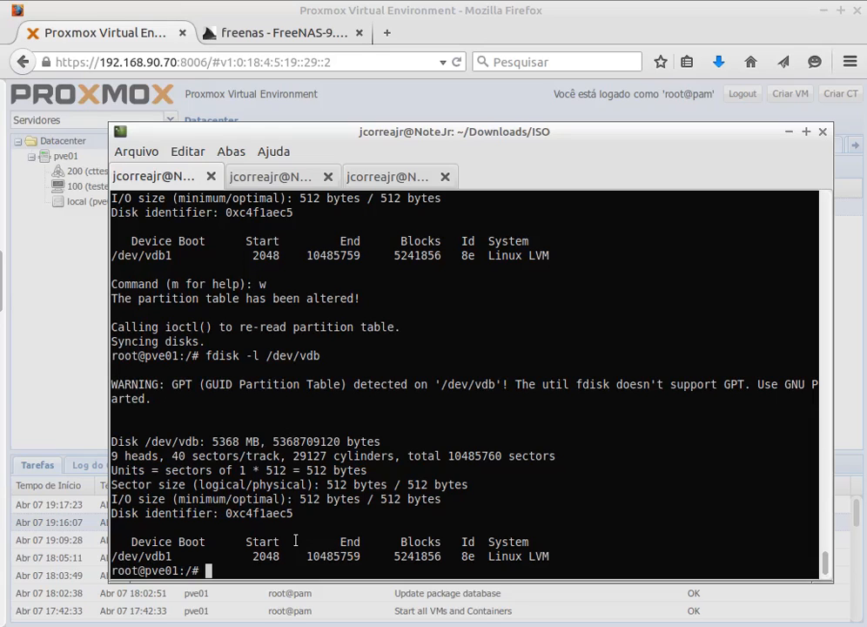
Create an LVM physical volume on /dev/vdb1 with pvcreate
{"action": "type", "text": "pvcreate /dev/vda3"}
{"action": "key", "text": "BackSpace"}
{"action": "key", "text": "BackSpace"}
{"action": "key", "text": "BackSpace"}
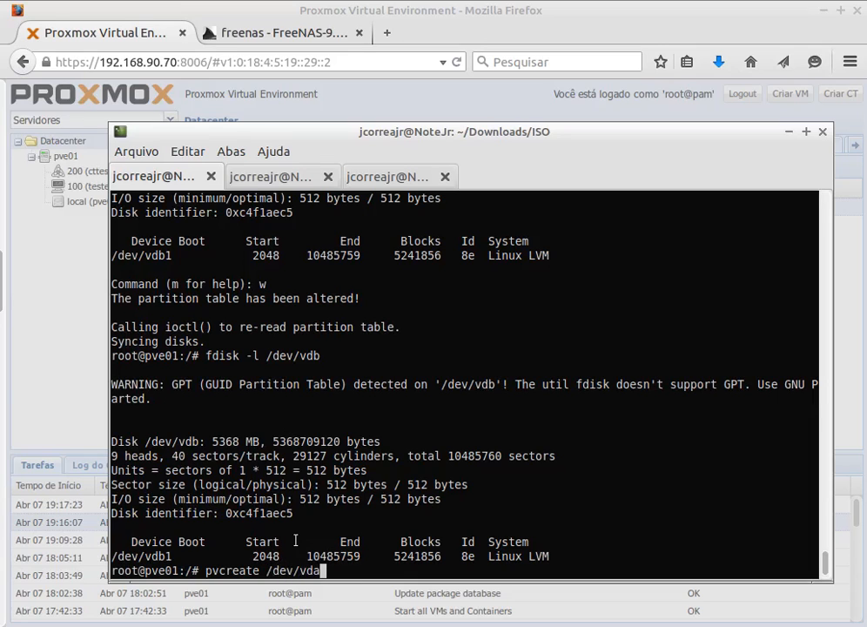
{"action": "type", "text": "b1"}
{"action": "key", "text": "Return"}
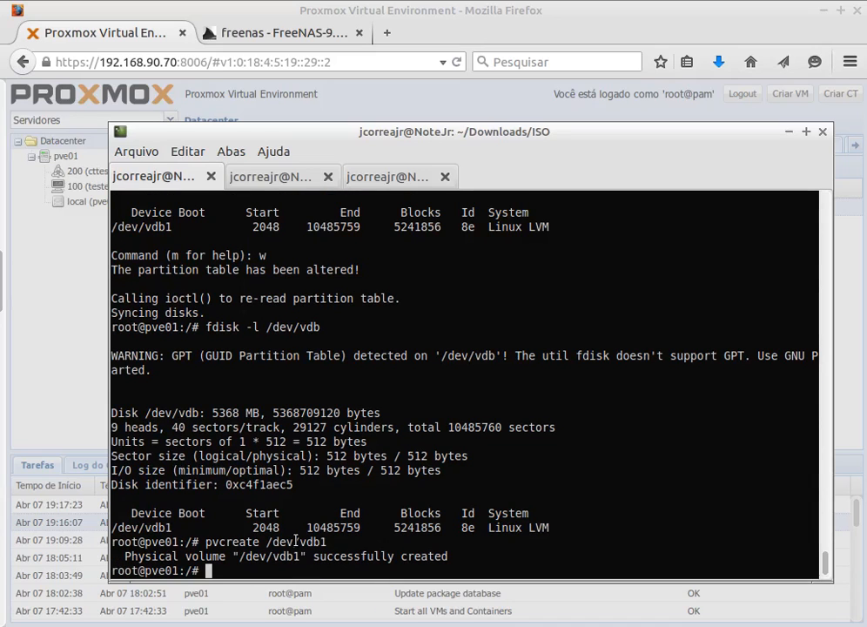
Create the volume group vg_curso on /dev/vdb1 with vgcreate
{"action": "type", "text": "vgcreate"}
{"action": "type", "text": "vg"}
{"action": "type", "text": "_"}
{"action": "type", "text": "_teste"}
{"action": "key", "text": "BackSpace"}
{"action": "key", "text": "BackSpace"}
{"action": "key", "text": "BackSpace"}
{"action": "key", "text": "BackSpace"}
{"action": "key", "text": "BackSpace"}
{"action": "key", "text": "BackSpace"}
{"action": "type", "text": "_curso"}
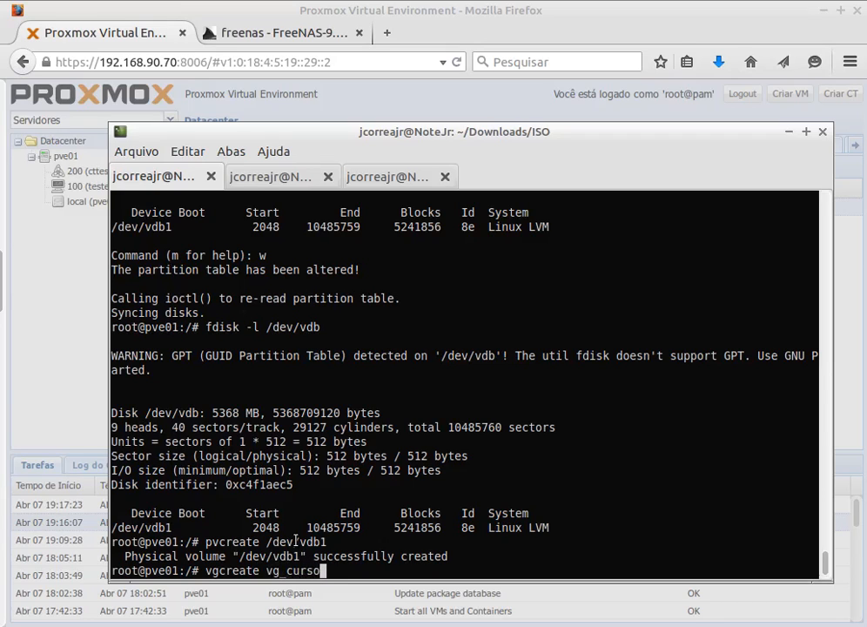
{"action": "type", "text": " /dev/vdb1"}
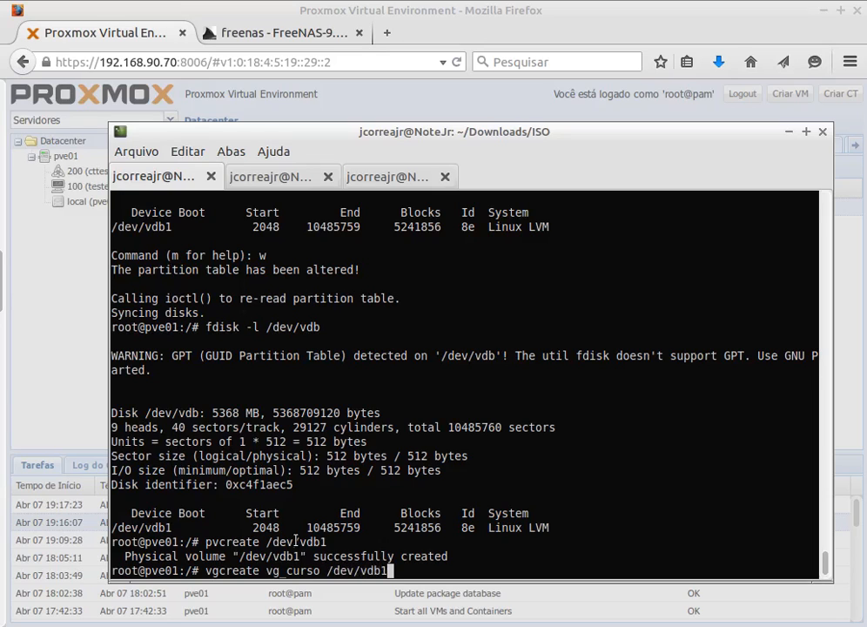
{"action": "key", "text": "Return"}
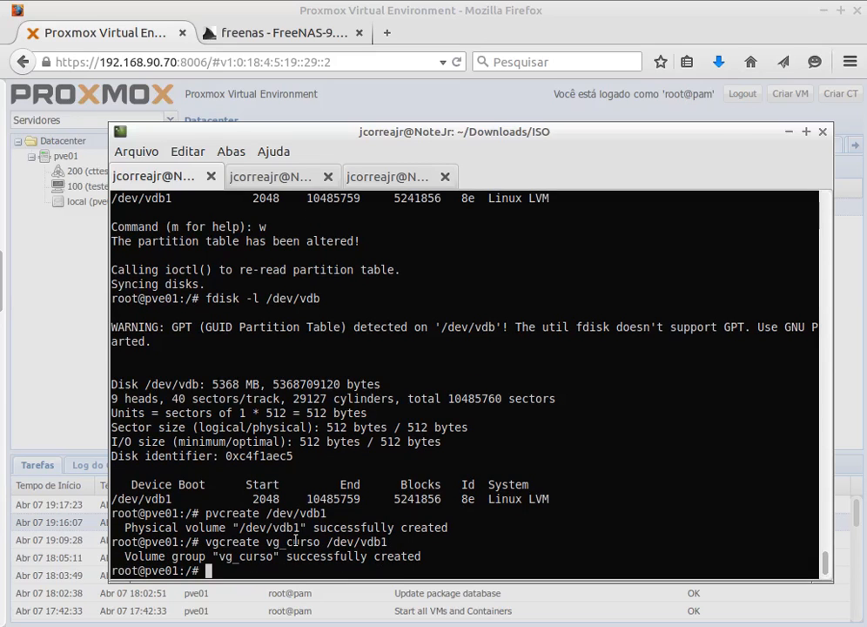
Display the volume groups with vgdisplay and check the name and free space of vg_curso
{"action": "type", "text": "vgdisplay"}
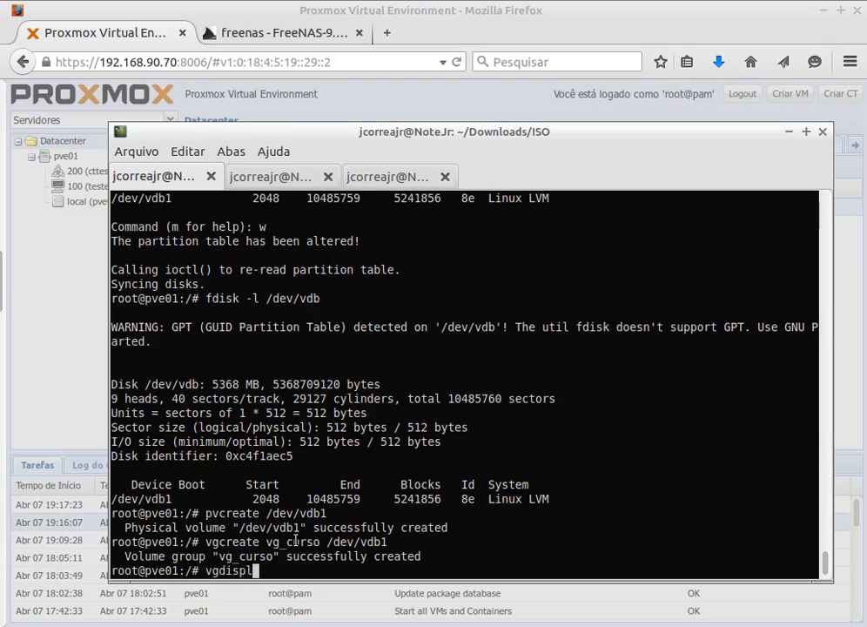
{"action": "key", "text": "Return"}
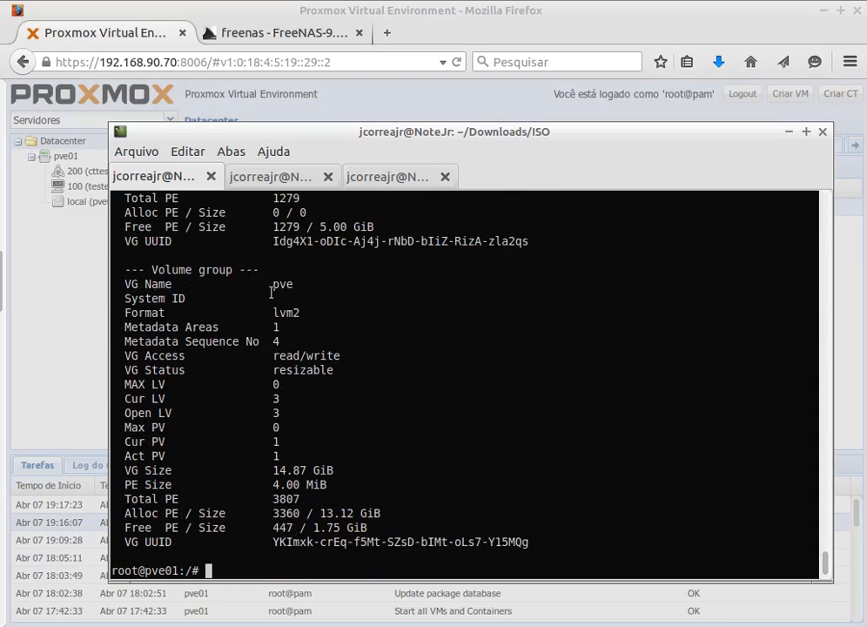
{"action": "scroll", "coordinate": [271, 293], "scroll_direction": "up", "scroll_amount": 9}
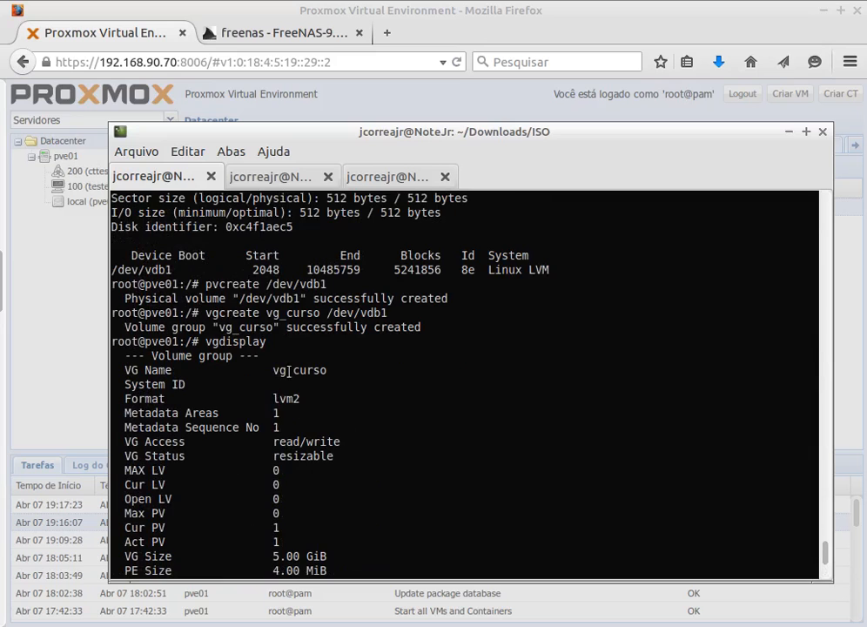
{"action": "left_click_drag", "start_coordinate": [326, 370], "coordinate": [260, 370]}
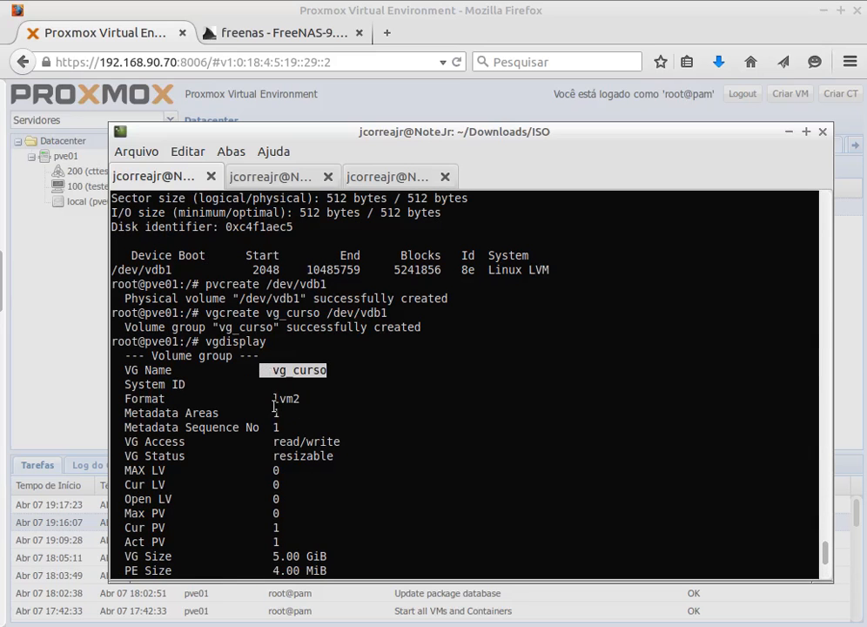
{"action": "scroll", "coordinate": [271, 405], "scroll_direction": "down", "scroll_amount": 3}
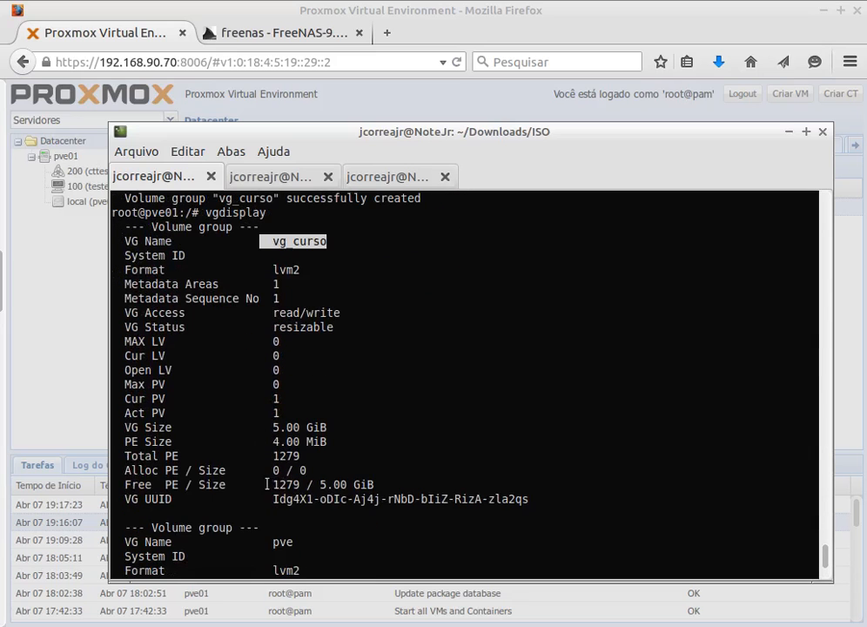
{"action": "left_click_drag", "start_coordinate": [320, 485], "coordinate": [376, 486]}
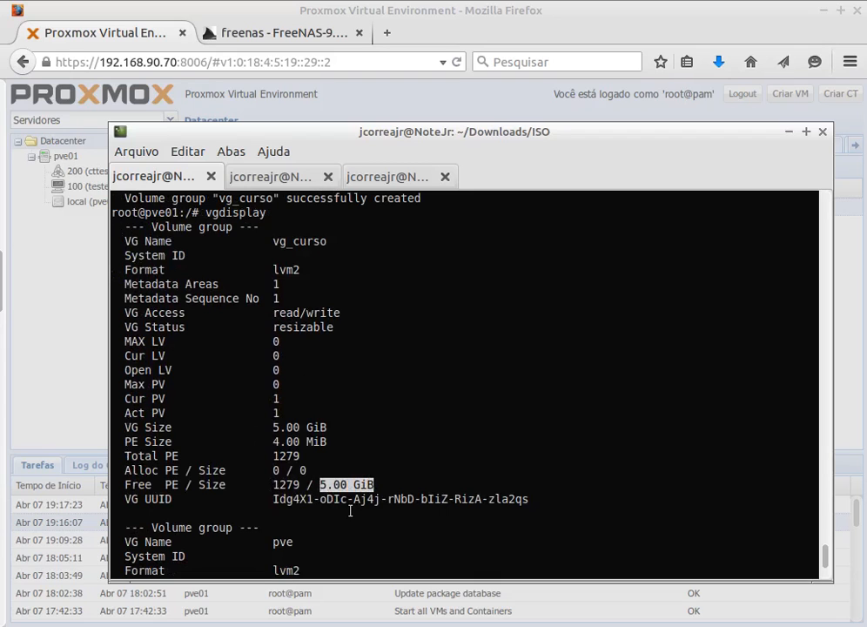
Switch back to the Proxmox browser window and discard the pending LVM storage form for local_lvm
{"action": "left_click", "coordinate": [367, 10]}
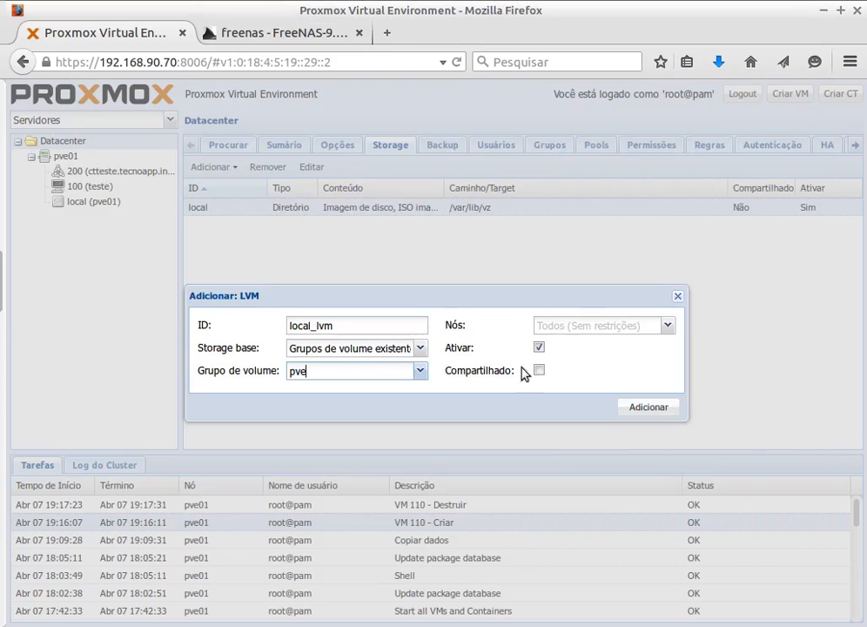
{"action": "left_click", "coordinate": [421, 372]}
{"action": "left_click", "coordinate": [421, 372]}
{"action": "left_click", "coordinate": [677, 296]}
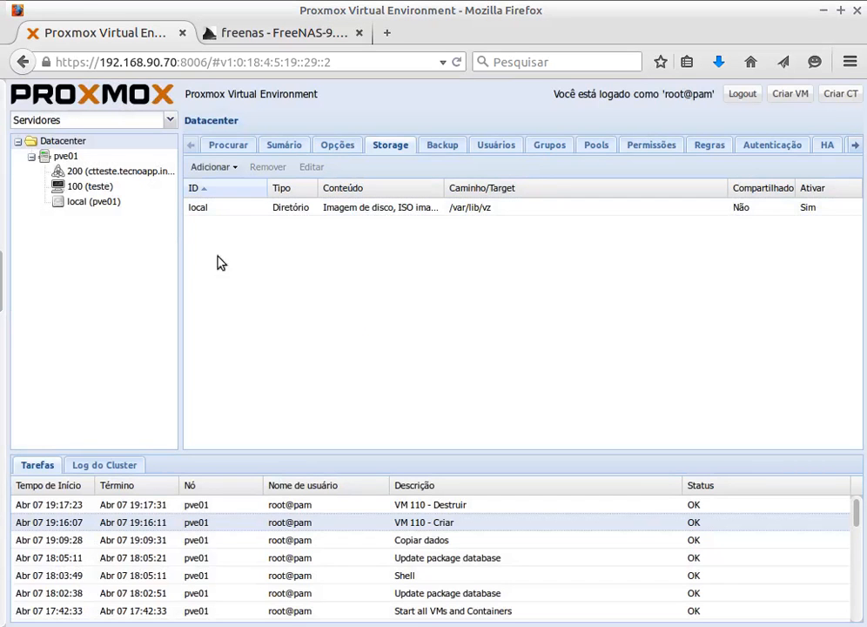
Add an LVM storage with ID lvm_curso on the existing volume group vg_curso and select it in the storage list
{"action": "left_click", "coordinate": [215, 168]}
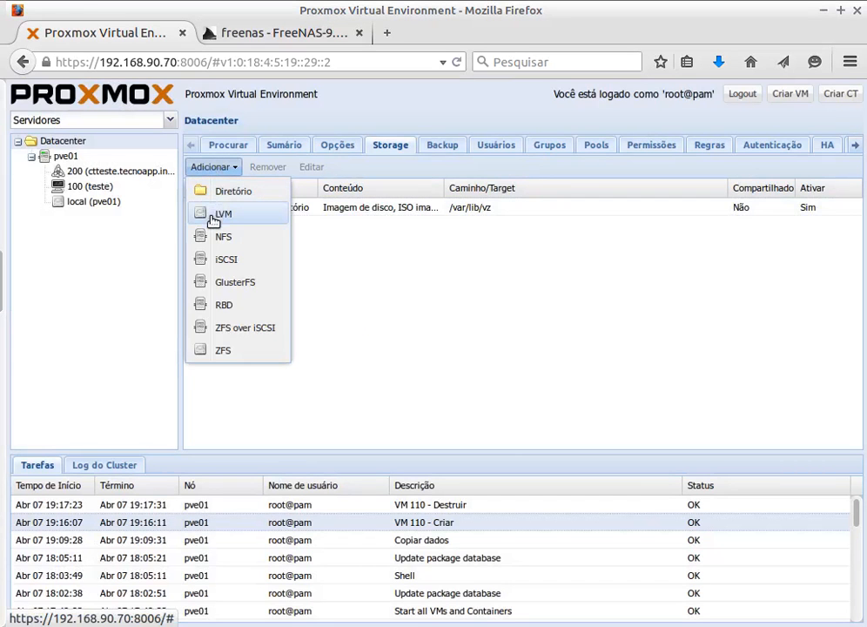
{"action": "key", "text": "Return"}
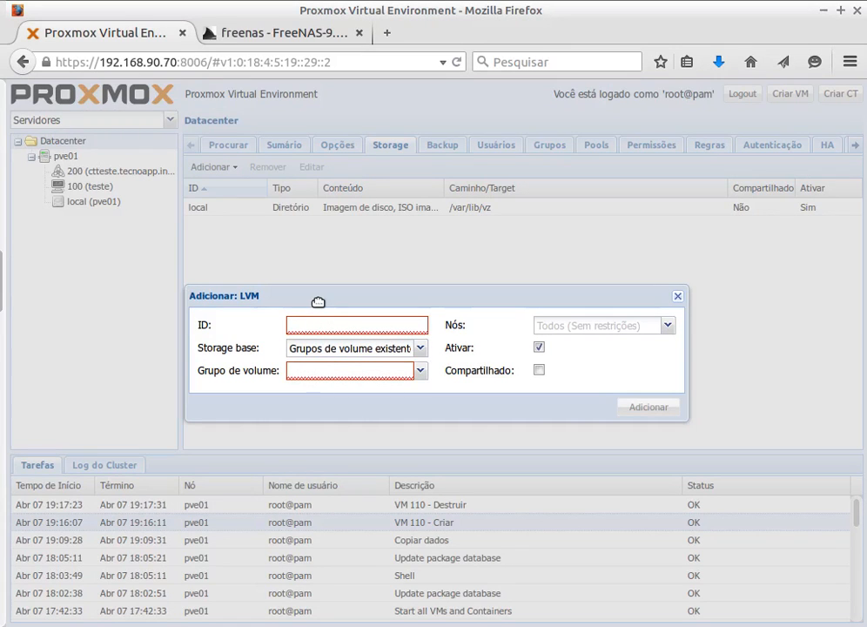
{"action": "type", "text": "lvm_"}
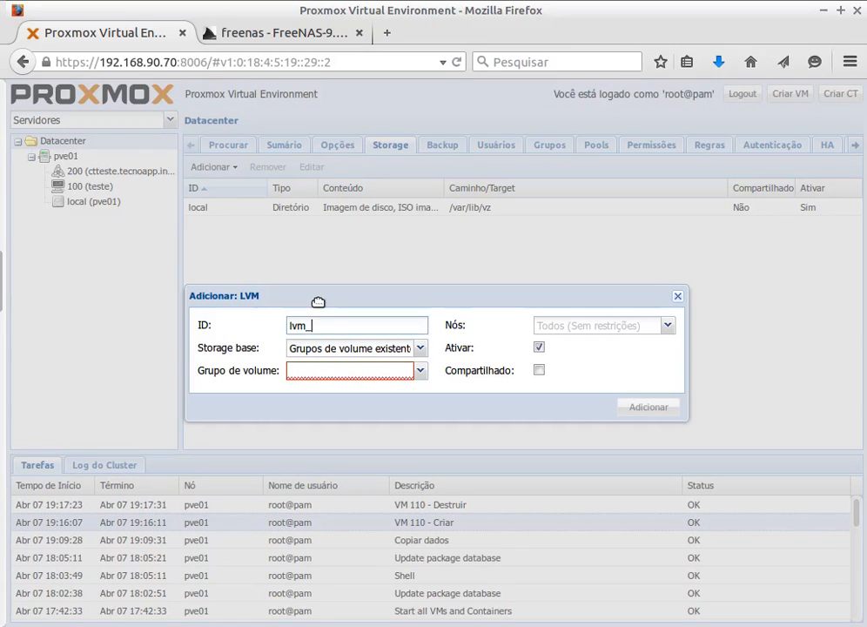
{"action": "type", "text": "curso"}
{"action": "left_click", "coordinate": [419, 372]}
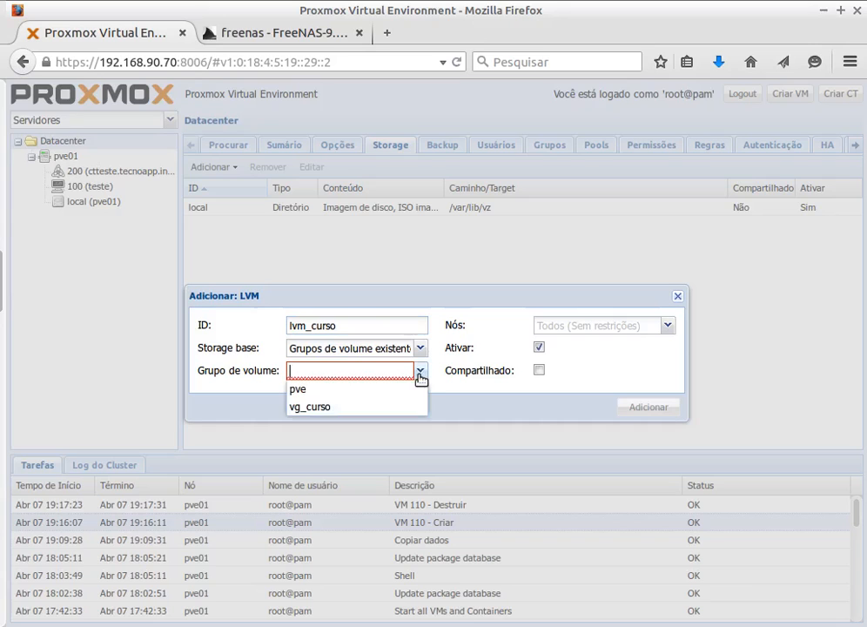
{"action": "left_click", "coordinate": [305, 409]}
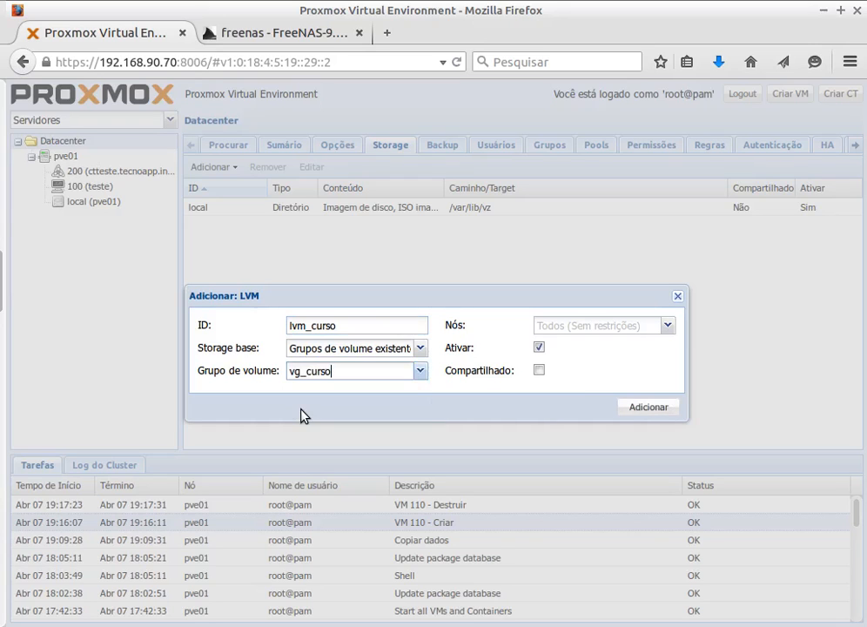
{"action": "left_click", "coordinate": [654, 407]}
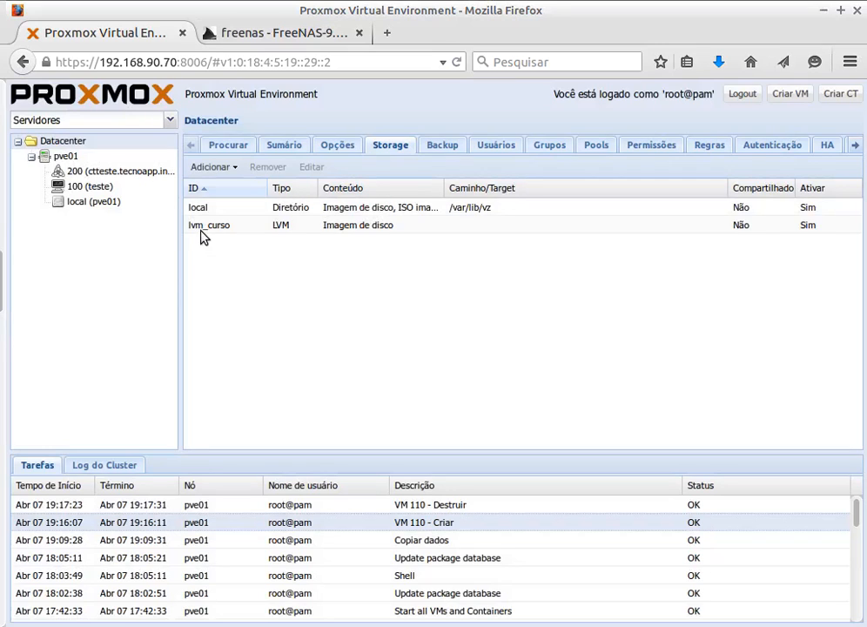
{"action": "left_click", "coordinate": [203, 230]}
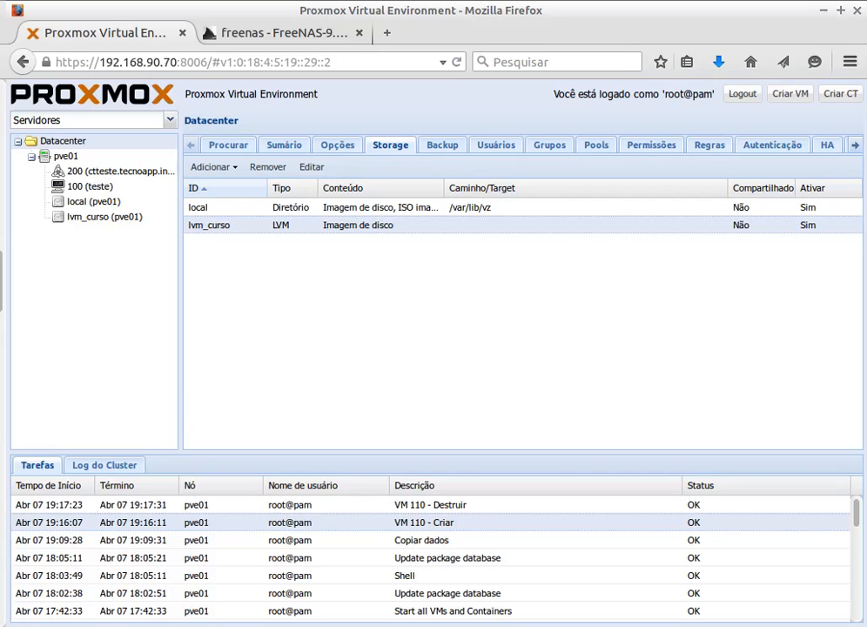
Examine VM 100 (teste) and compare the stored content of the local and lvm_curso storages
{"action": "key", "text": "alt+Tab"}
{"action": "key", "text": "alt+Tab"}
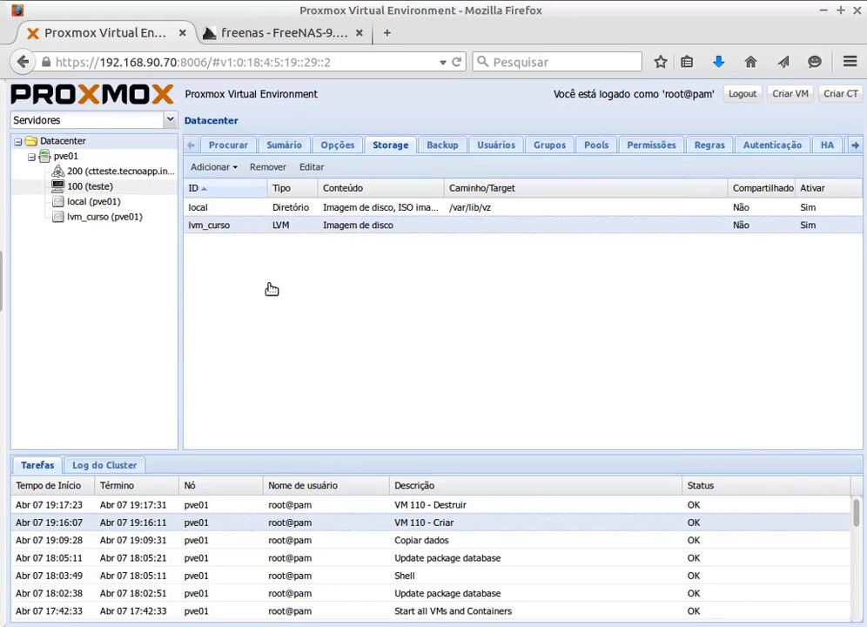
{"action": "left_click", "coordinate": [86, 188]}
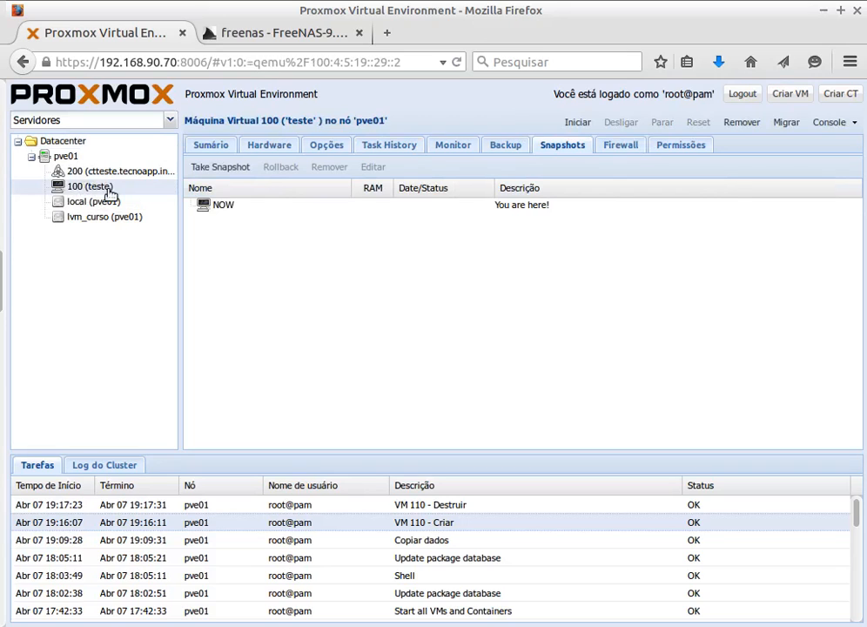
{"action": "left_click", "coordinate": [88, 205]}
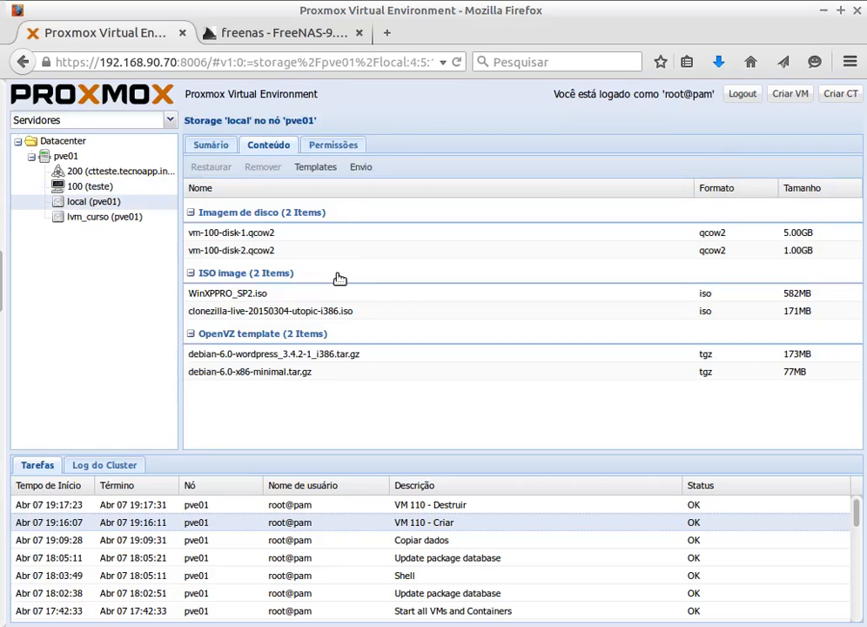
{"action": "left_click", "coordinate": [233, 236]}
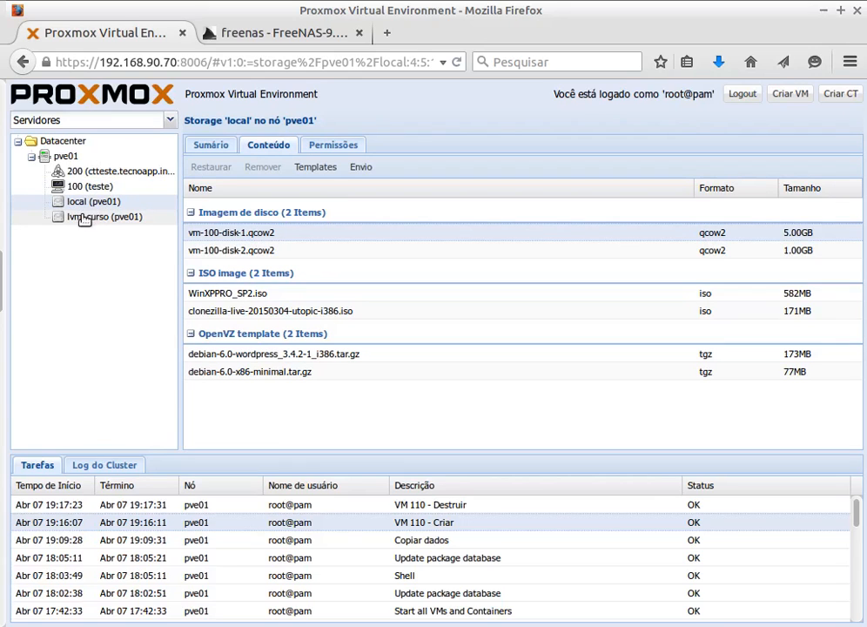
{"action": "left_click", "coordinate": [118, 223]}
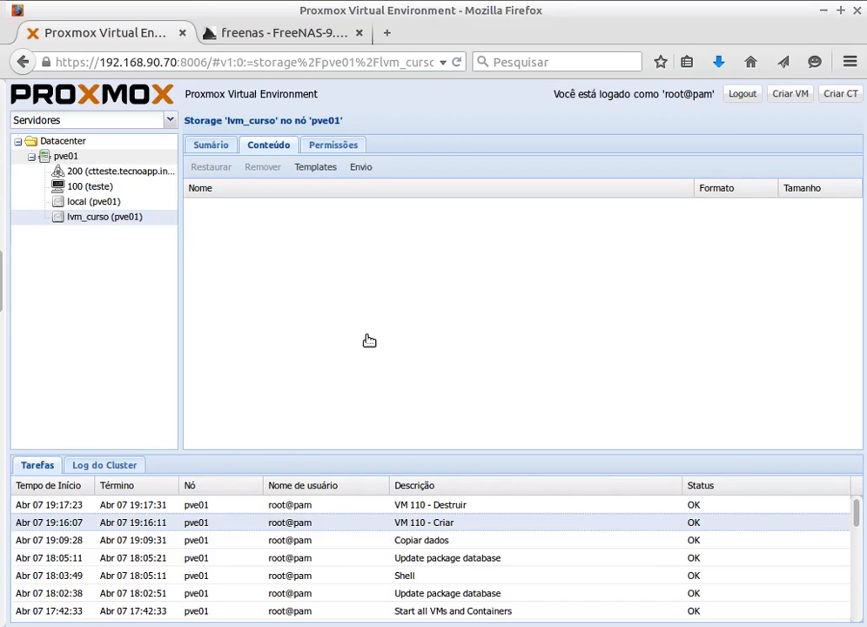
Select node pve01 and open the form for creating a virtual machine
{"action": "left_click", "coordinate": [142, 157]}
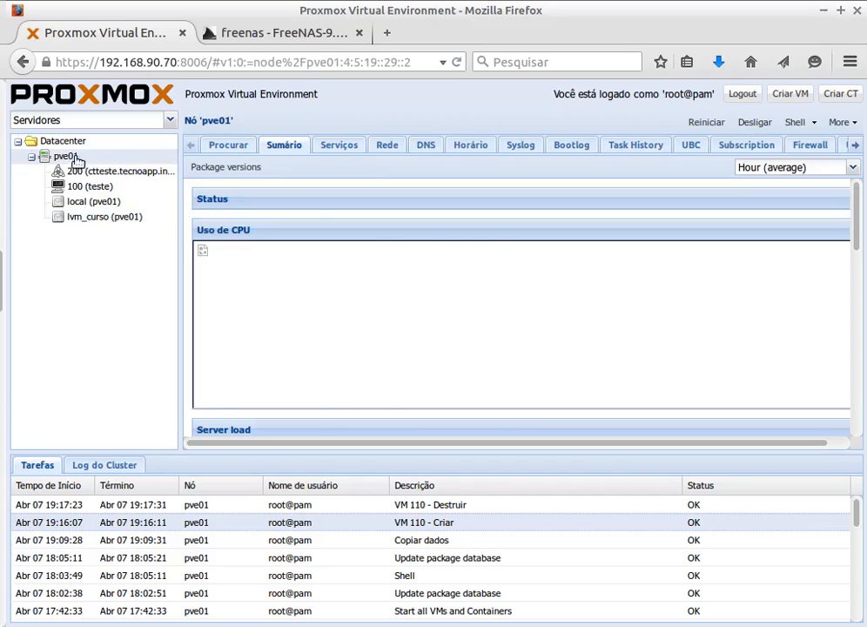
{"action": "left_click", "coordinate": [790, 93]}
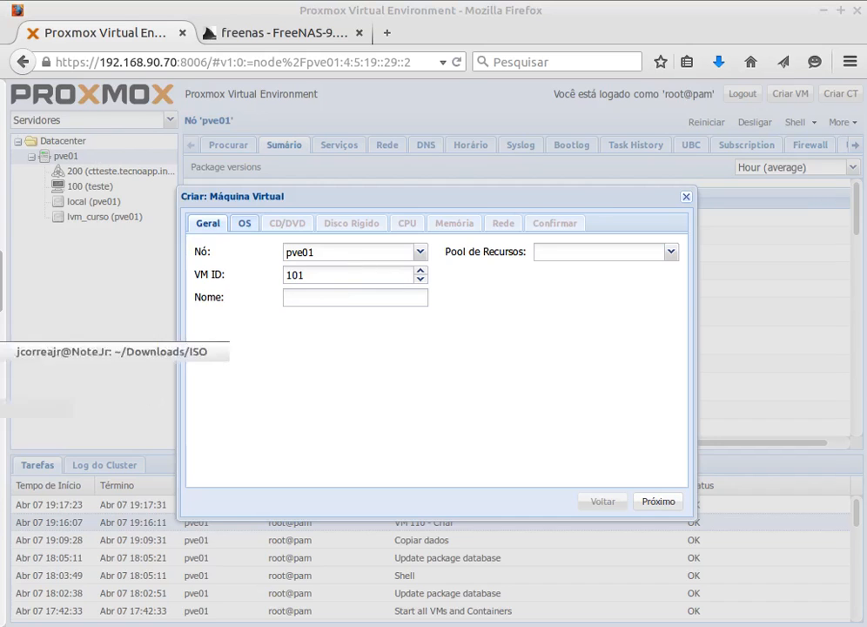
In the terminal, clear the screen, list the logical volumes with lvs and examine their names and volume groups
{"action": "left_click", "coordinate": [6, 351]}
{"action": "scroll", "coordinate": [355, 470], "scroll_direction": "down", "scroll_amount": 5}
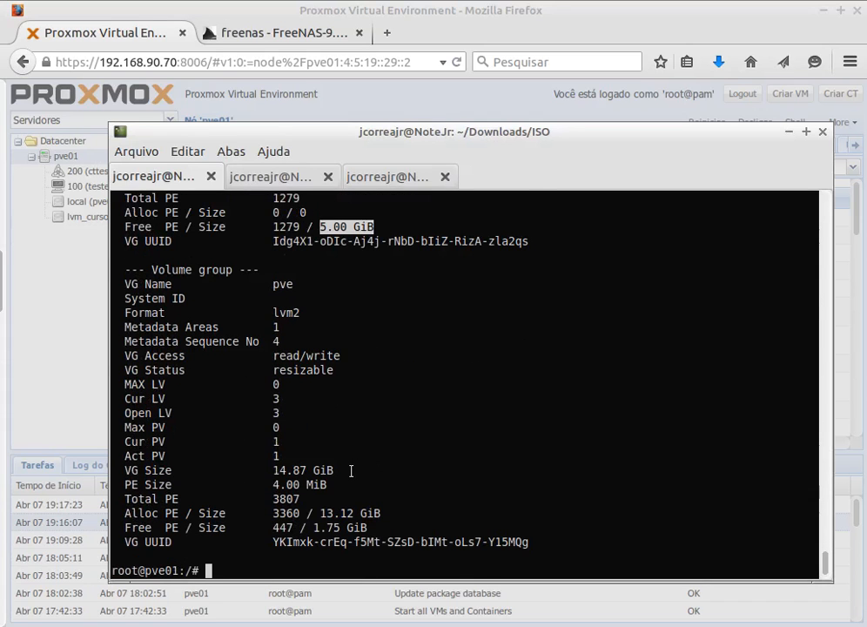
{"action": "type", "text": "clear"}
{"action": "key", "text": "Return"}
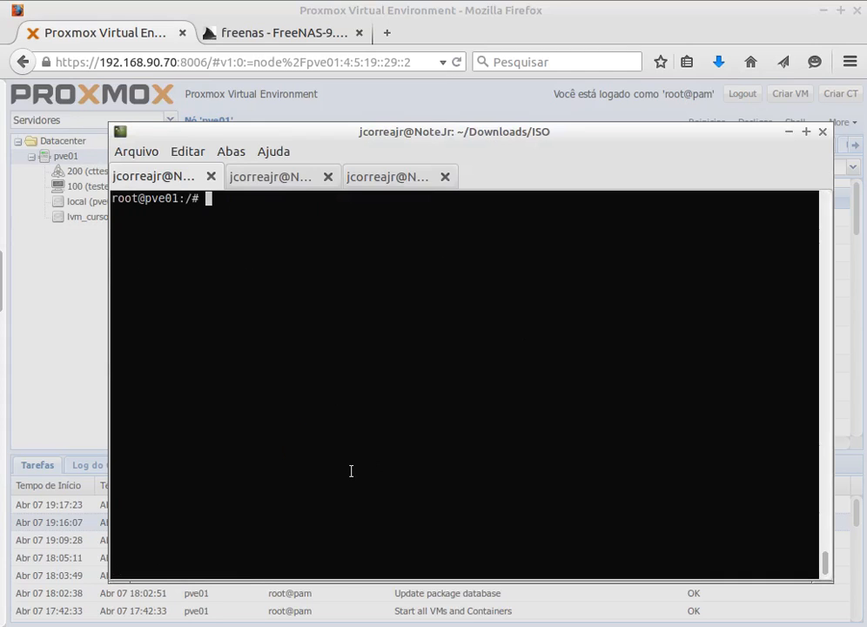
{"action": "type", "text": "lvs"}
{"action": "key", "text": "Return"}
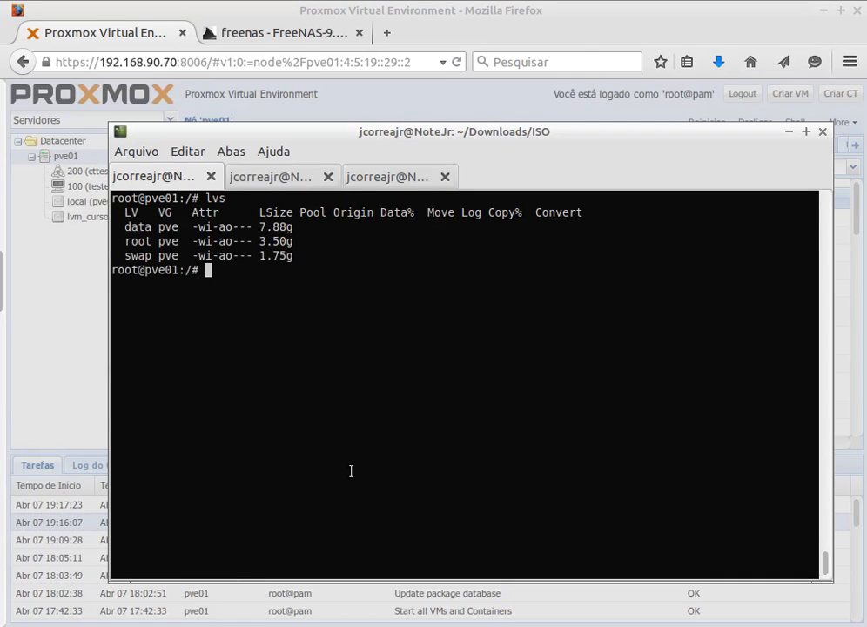
{"action": "double_click", "coordinate": [127, 227]}
{"action": "left_click_drag", "start_coordinate": [138, 241], "coordinate": [165, 255]}
{"action": "double_click", "coordinate": [168, 241]}
{"action": "double_click", "coordinate": [168, 227]}
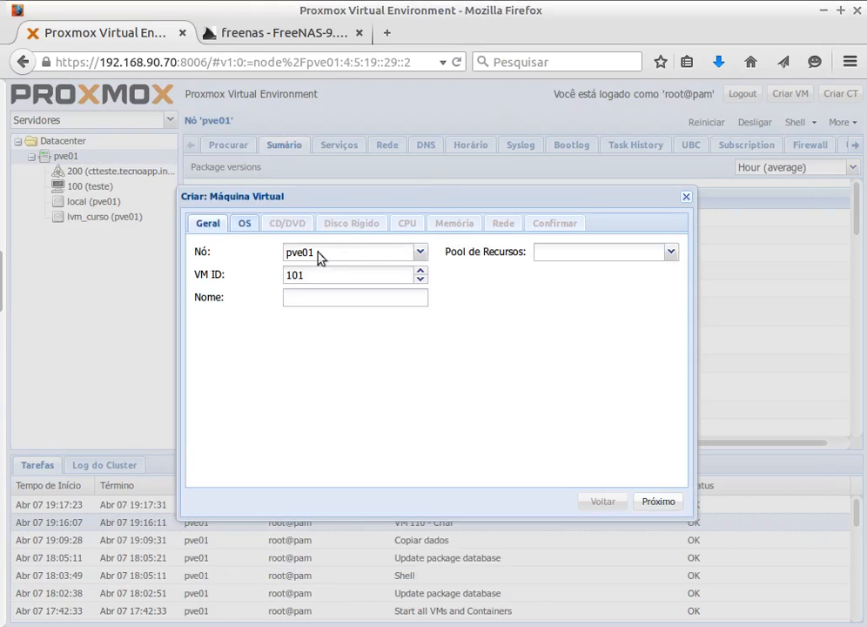
Back in the Proxmox virtual machine form, set the VM ID to 110 and the name to testelvm
{"action": "left_click_drag", "start_coordinate": [303, 275], "coordinate": [271, 270]}
{"action": "type", "text": "110"}
{"action": "left_click", "coordinate": [297, 302]}
{"action": "type", "text": "testelvm"}
Set the guest OS to Microsoft Windows XP/2003 (wxp) and choose WinXPPRO_SP2.iso from the local storage as CD/DVD image
{"action": "left_click", "coordinate": [245, 224]}
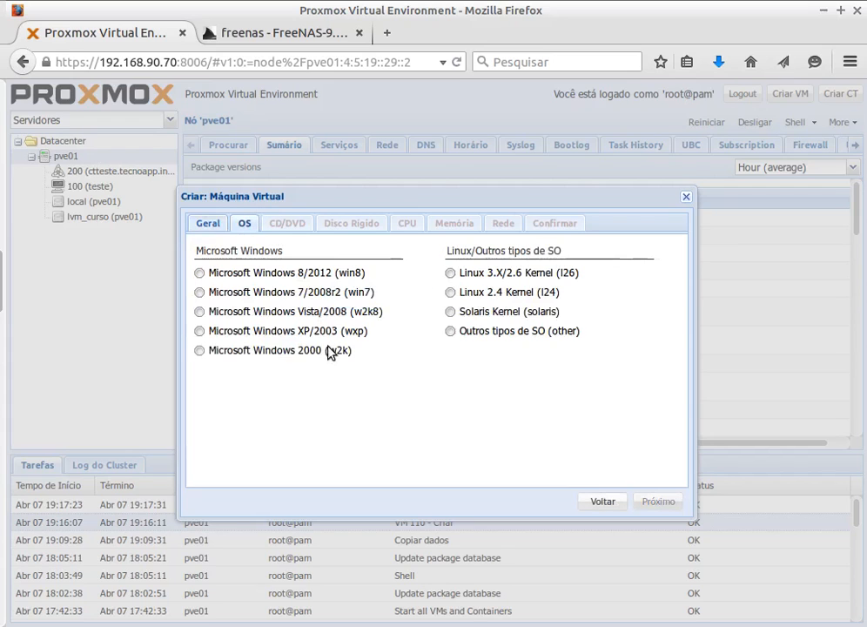
{"action": "left_click", "coordinate": [249, 333]}
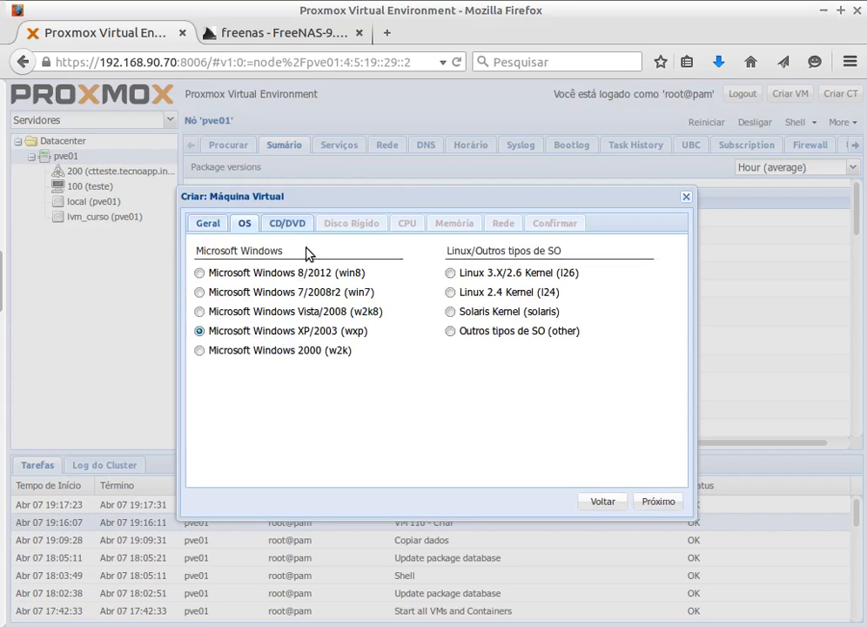
{"action": "left_click", "coordinate": [290, 227]}
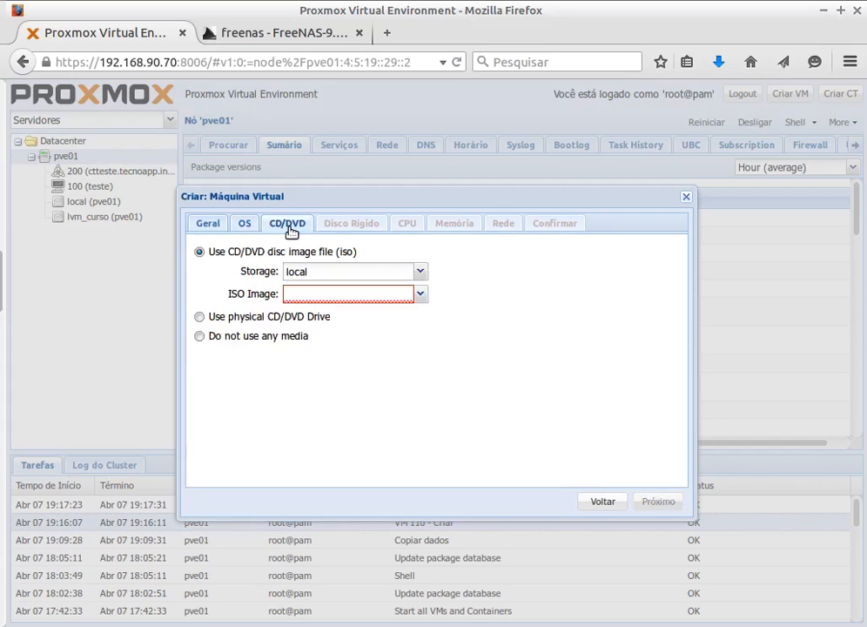
{"action": "left_click", "coordinate": [421, 298]}
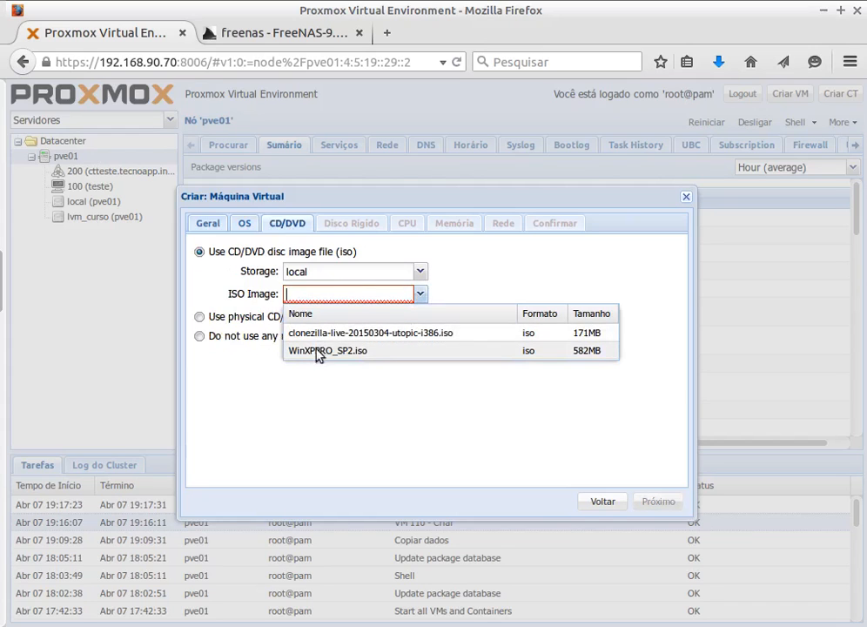
{"action": "left_click", "coordinate": [433, 351]}
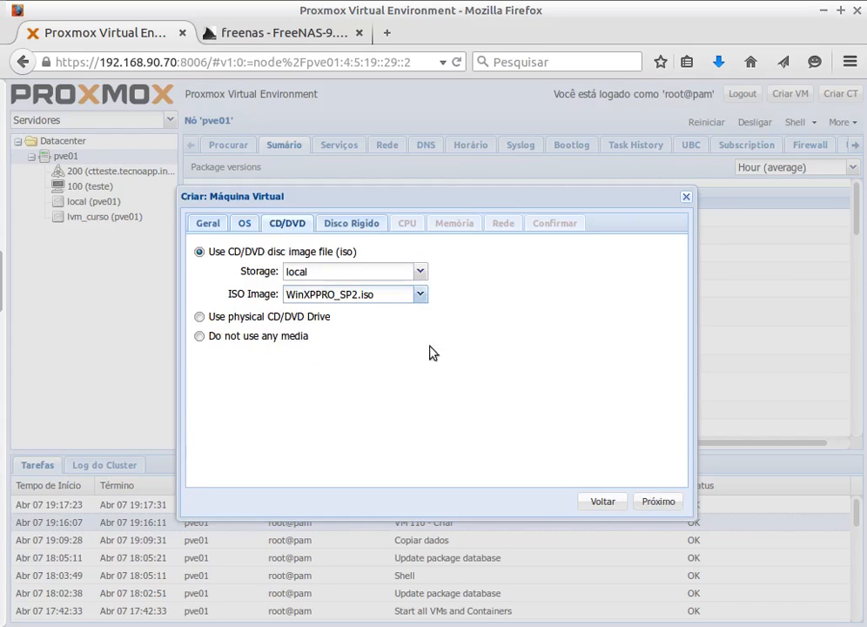
Place the virtual machine's hard disk on storage lvm_curso and set its size to 2 GB
{"action": "left_click", "coordinate": [344, 224]}
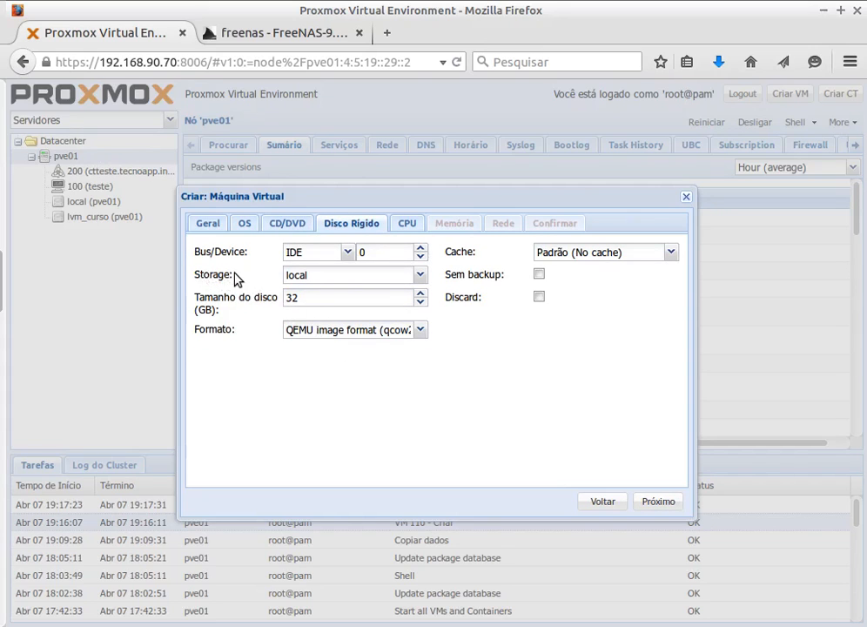
{"action": "left_click", "coordinate": [421, 275]}
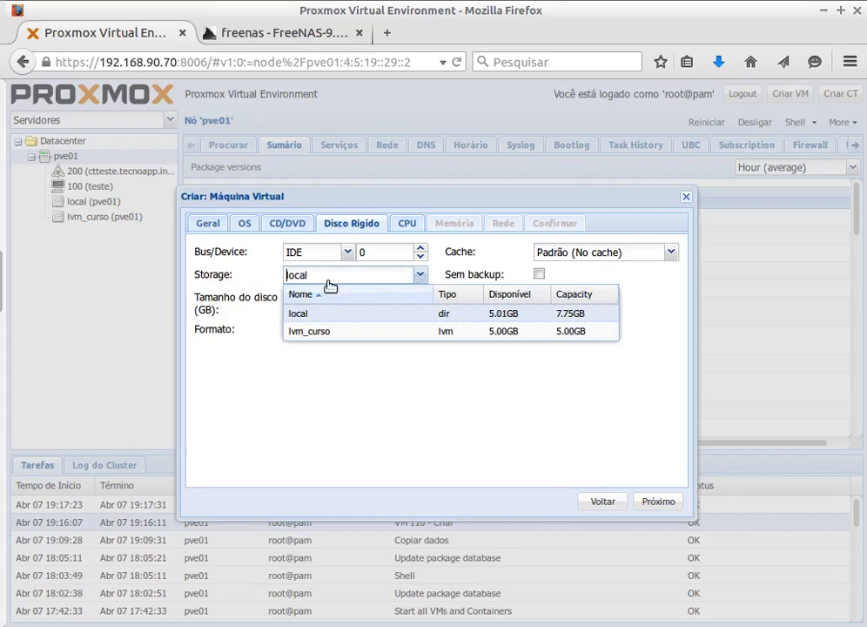
{"action": "left_click", "coordinate": [327, 336]}
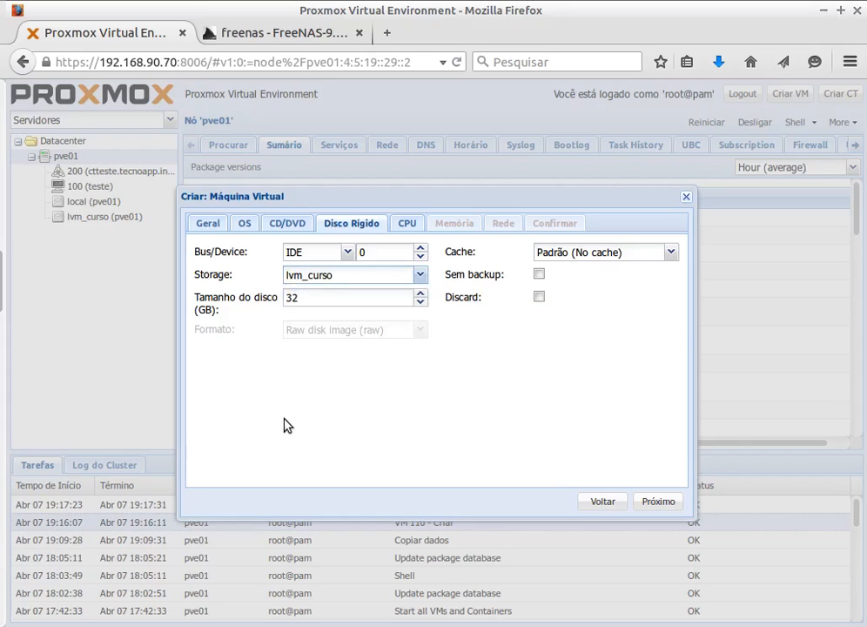
{"action": "left_click", "coordinate": [422, 276]}
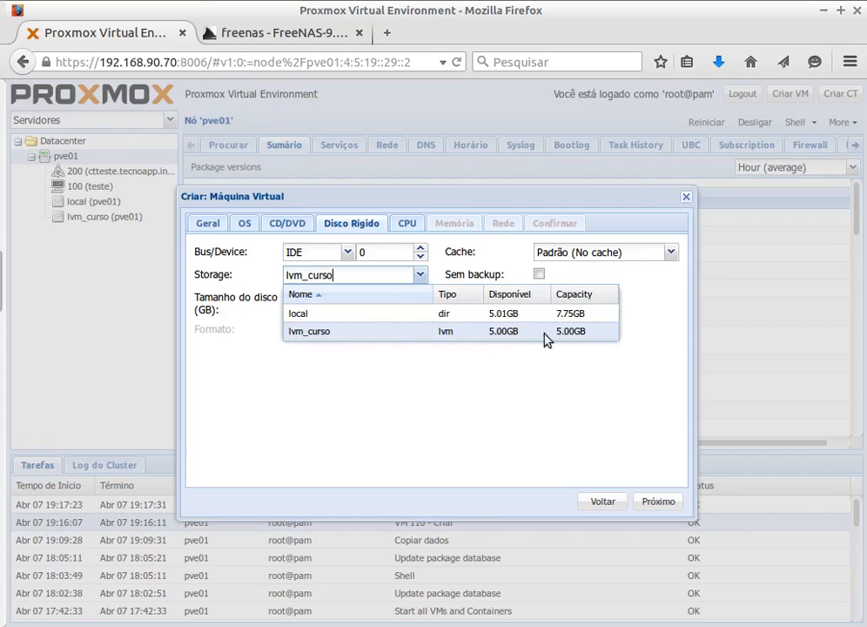
{"action": "left_click", "coordinate": [506, 336]}
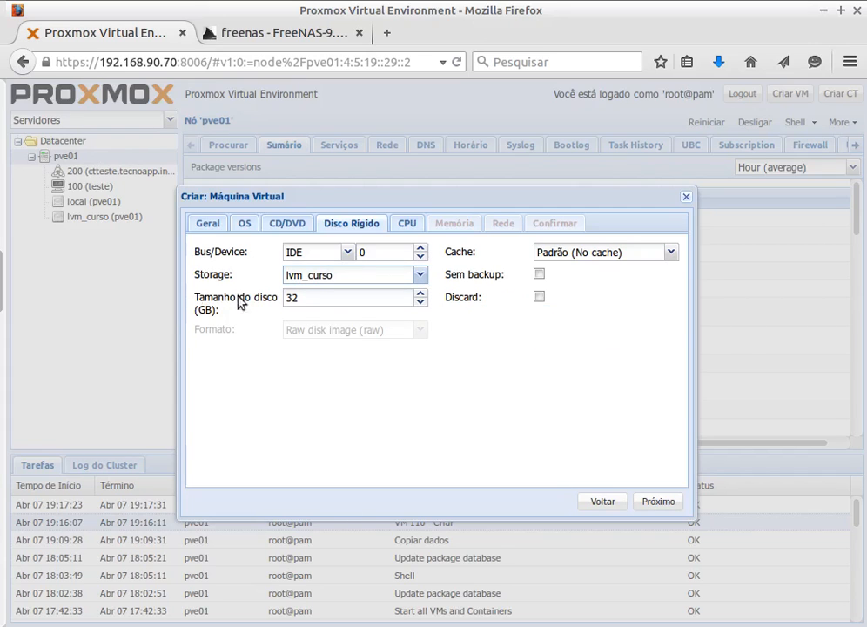
{"action": "left_click_drag", "start_coordinate": [330, 302], "coordinate": [263, 294]}
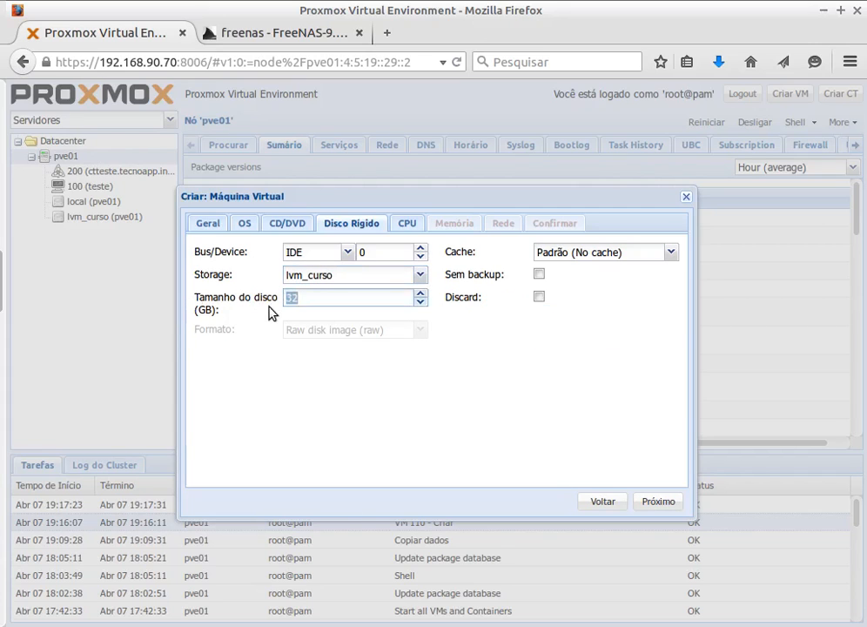
{"action": "type", "text": "2"}
Keep the default CPU settings and set the virtual machine's fixed memory to 256 MB
{"action": "left_click", "coordinate": [409, 224]}
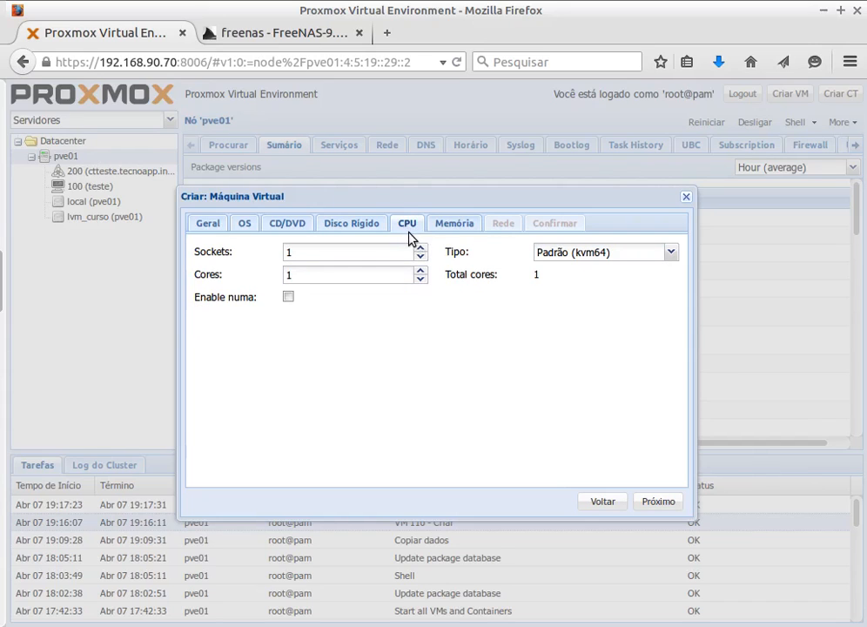
{"action": "left_click", "coordinate": [450, 225]}
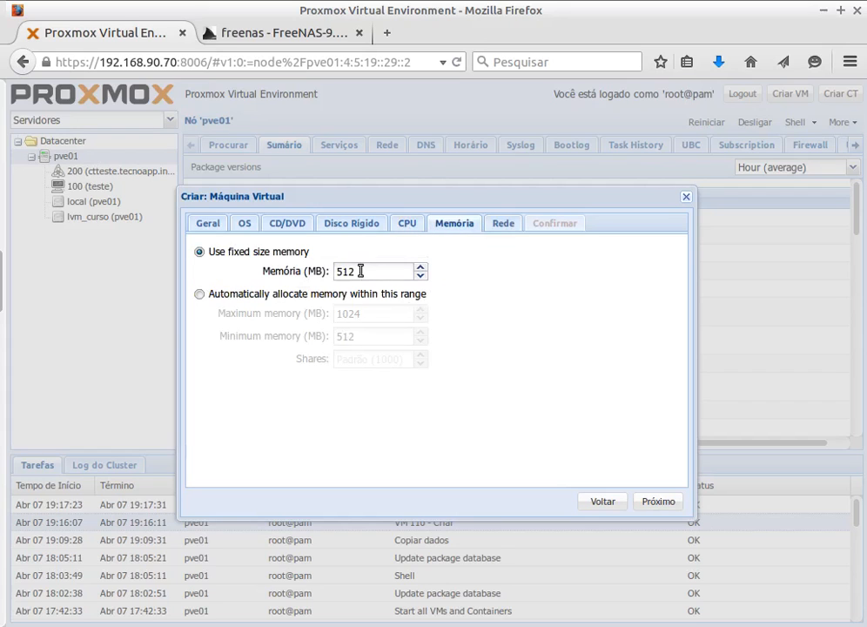
{"action": "left_click_drag", "start_coordinate": [360, 271], "coordinate": [304, 266]}
{"action": "type", "text": "2"}
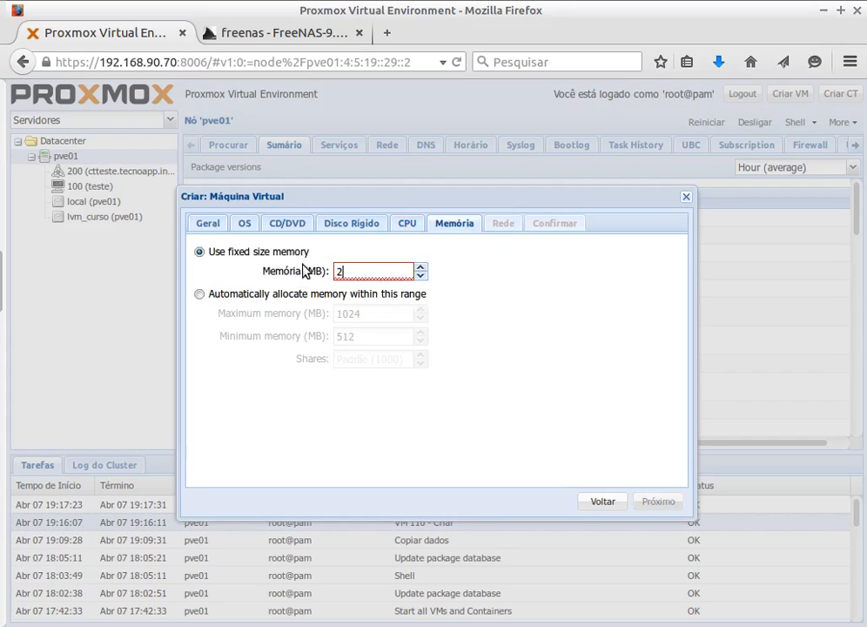
{"action": "type", "text": "56"}
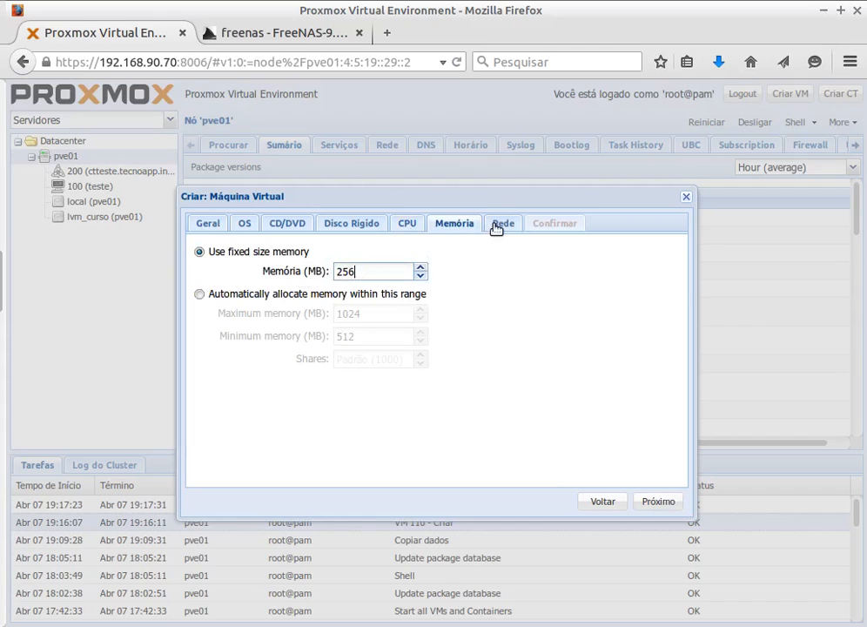
Keep the default bridged network settings and create virtual machine 110, selecting its creation task in the task log
{"action": "left_click", "coordinate": [503, 223]}
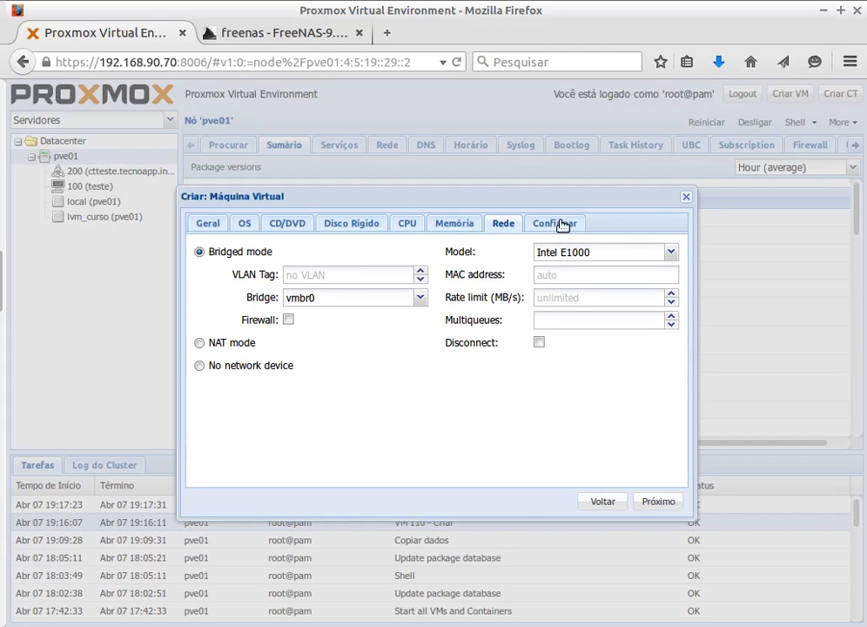
{"action": "left_click", "coordinate": [562, 224]}
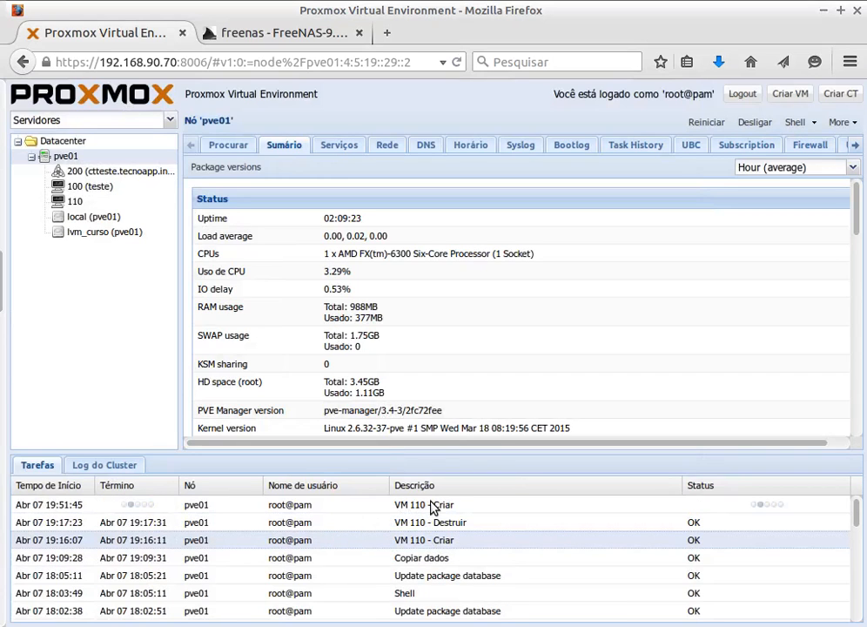
{"action": "left_click", "coordinate": [433, 508]}
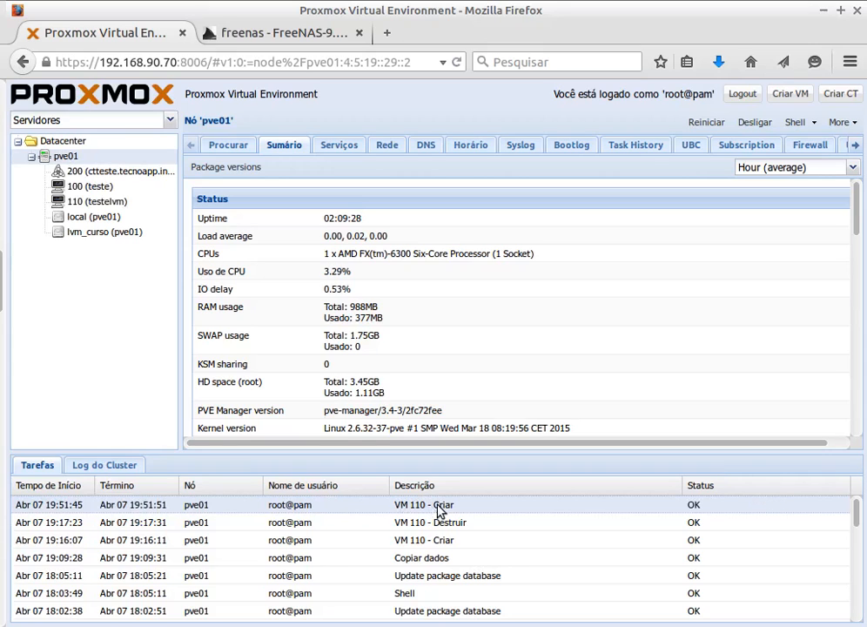
Check the contents of storage lvm_curso, and in the terminal list the logical volumes with lvs to examine the new disk's name, volume group and size
{"action": "left_click", "coordinate": [91, 235]}
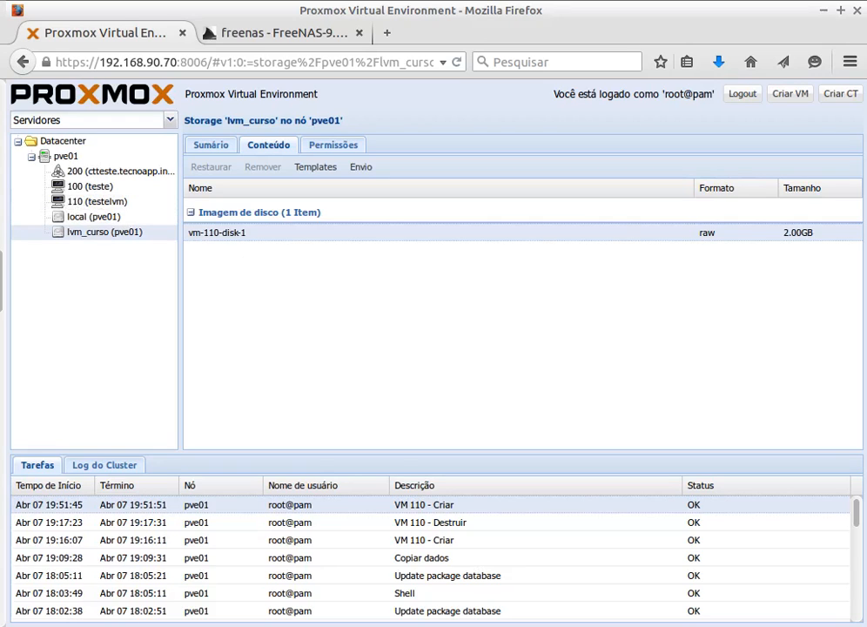
{"action": "key", "text": "alt+Tab"}
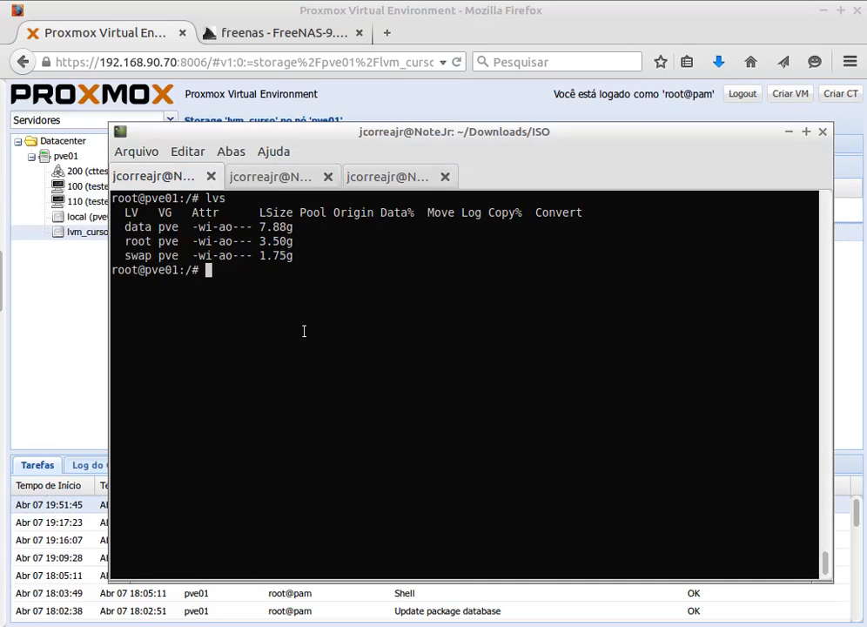
{"action": "type", "text": "lvs"}
{"action": "key", "text": "Return"}
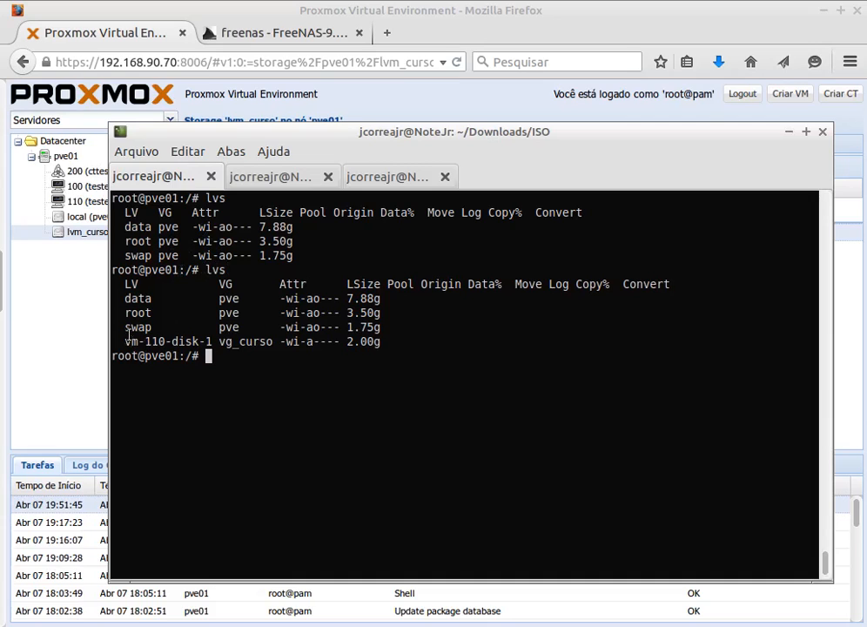
{"action": "left_click_drag", "start_coordinate": [122, 298], "coordinate": [391, 322]}
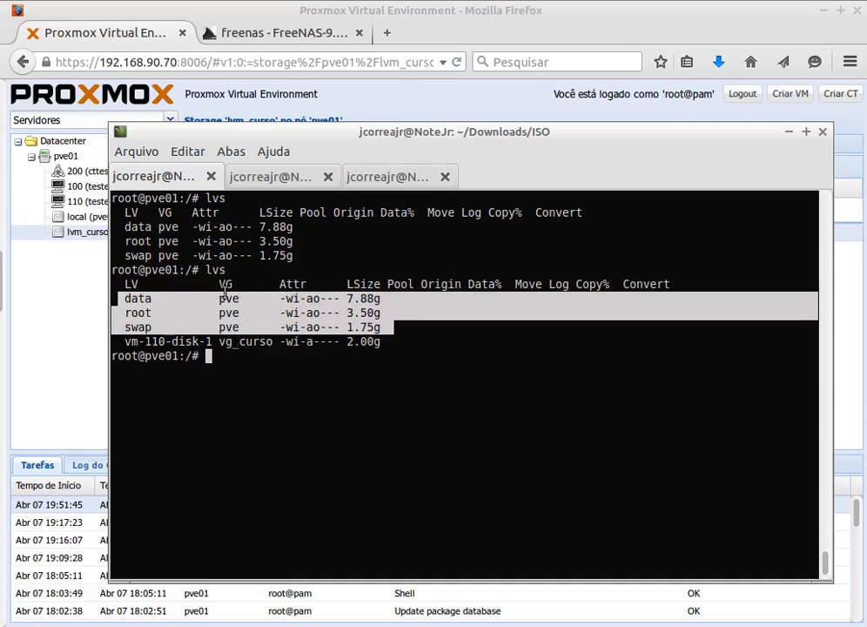
{"action": "left_click_drag", "start_coordinate": [237, 298], "coordinate": [221, 298]}
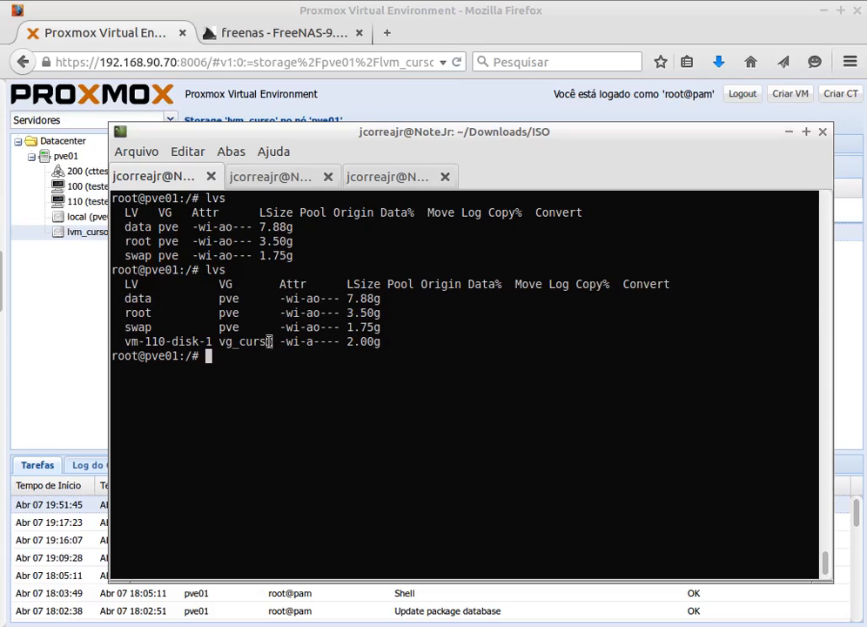
{"action": "left_click_drag", "start_coordinate": [272, 341], "coordinate": [242, 341]}
{"action": "left_click_drag", "start_coordinate": [127, 342], "coordinate": [211, 342]}
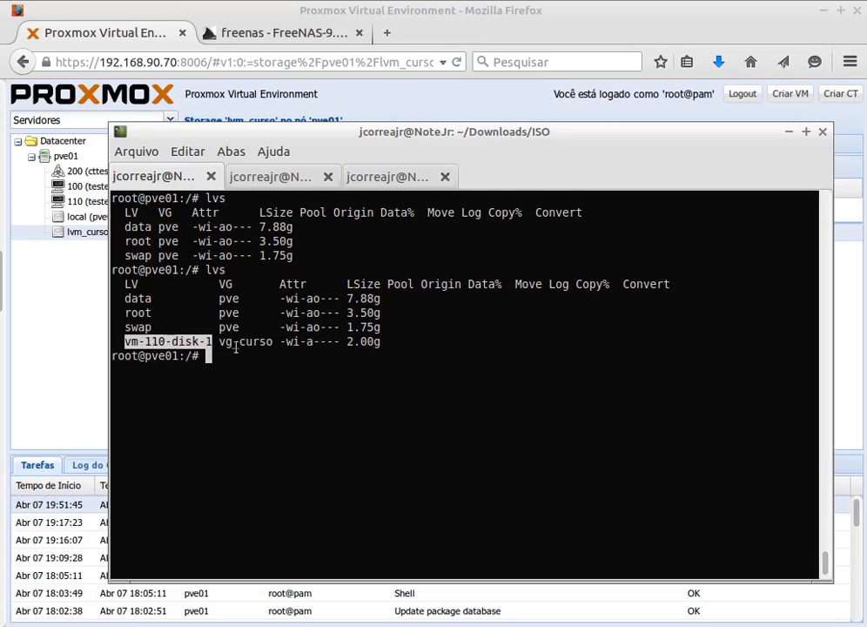
{"action": "left_click_drag", "start_coordinate": [220, 343], "coordinate": [276, 344]}
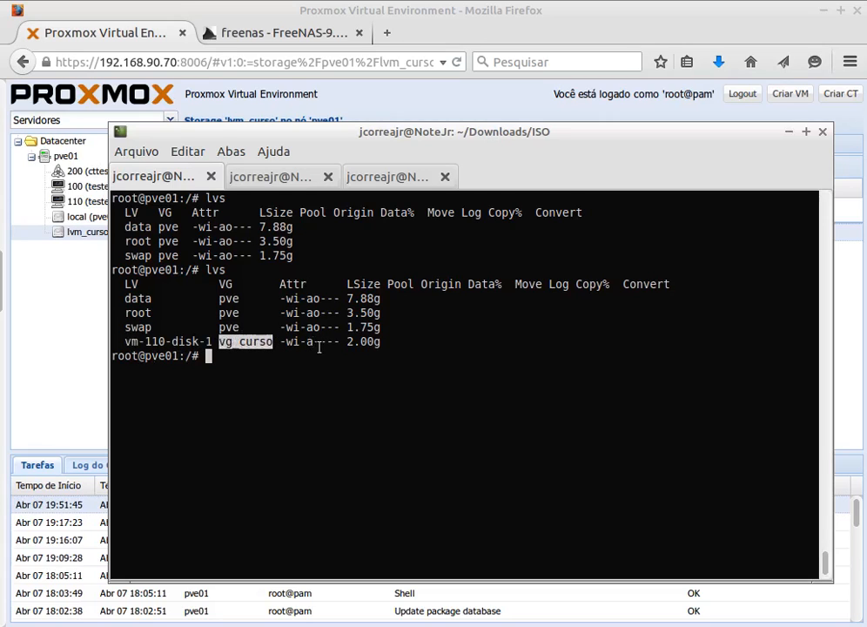
{"action": "left_click_drag", "start_coordinate": [383, 345], "coordinate": [348, 342]}
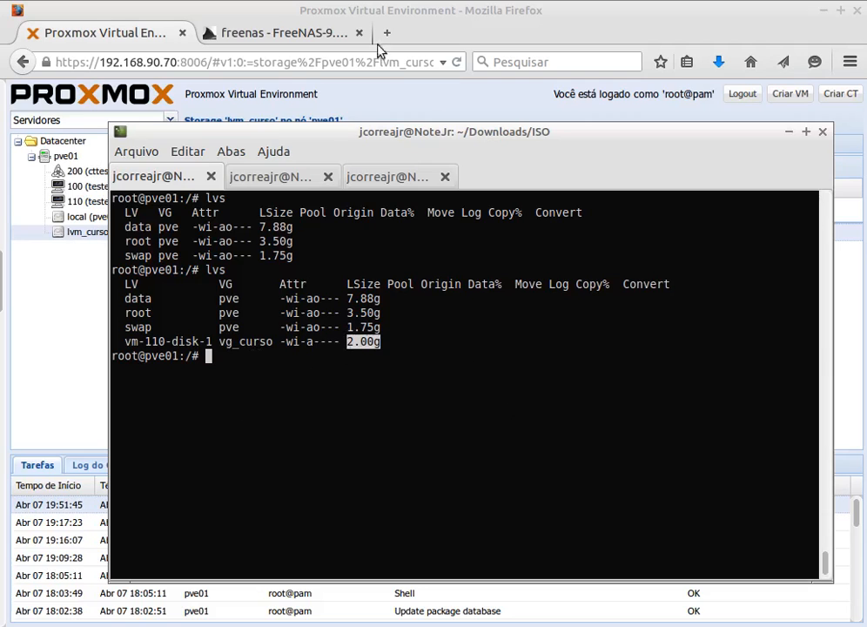
Back in Proxmox, compare the contents of storages local and lvm_curso and view the lvm_curso summary
{"action": "left_click", "coordinate": [297, 7]}
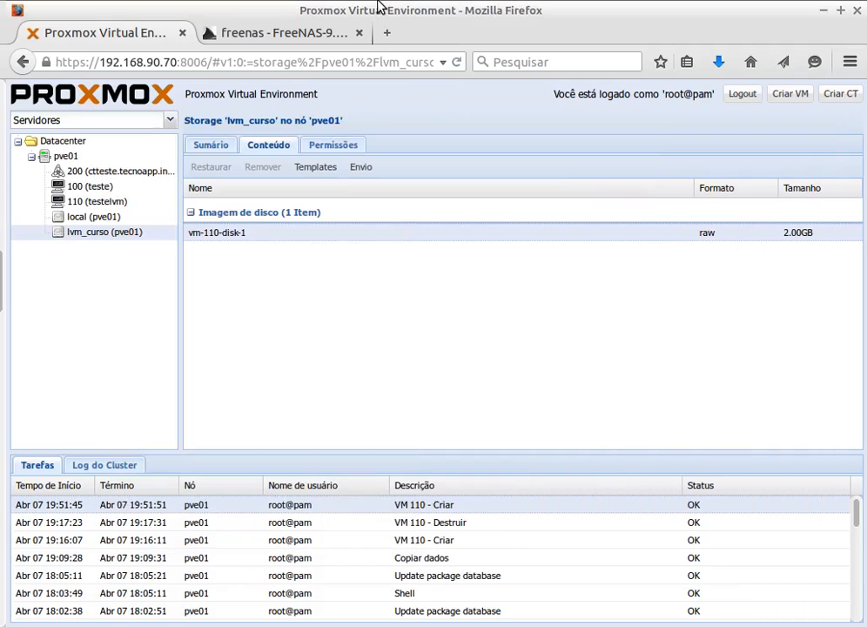
{"action": "left_click", "coordinate": [69, 218]}
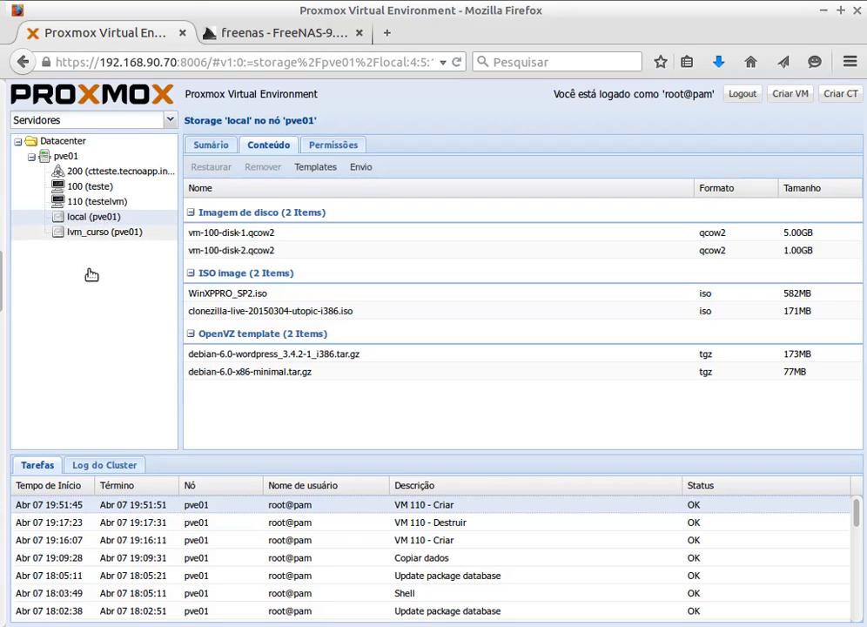
{"action": "left_click", "coordinate": [84, 234]}
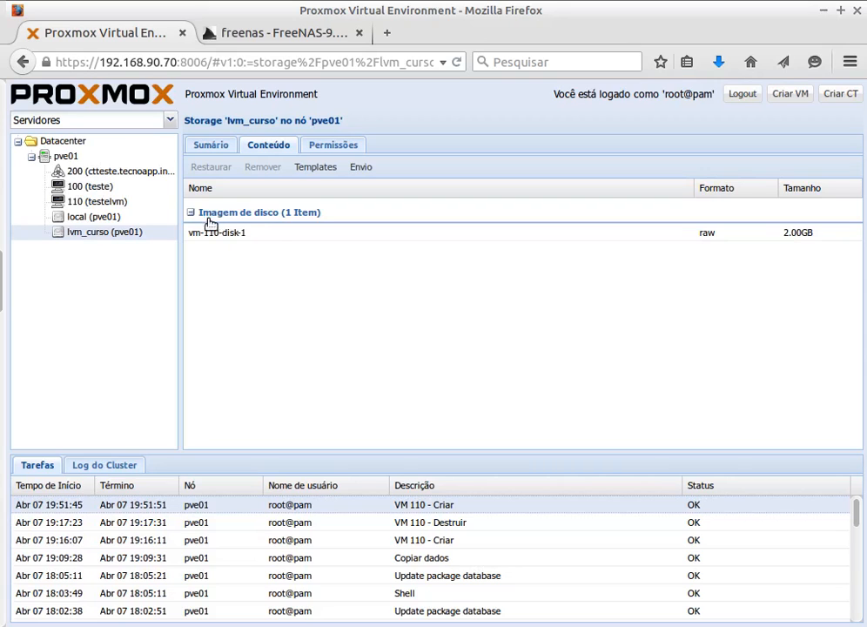
{"action": "left_click", "coordinate": [205, 146]}
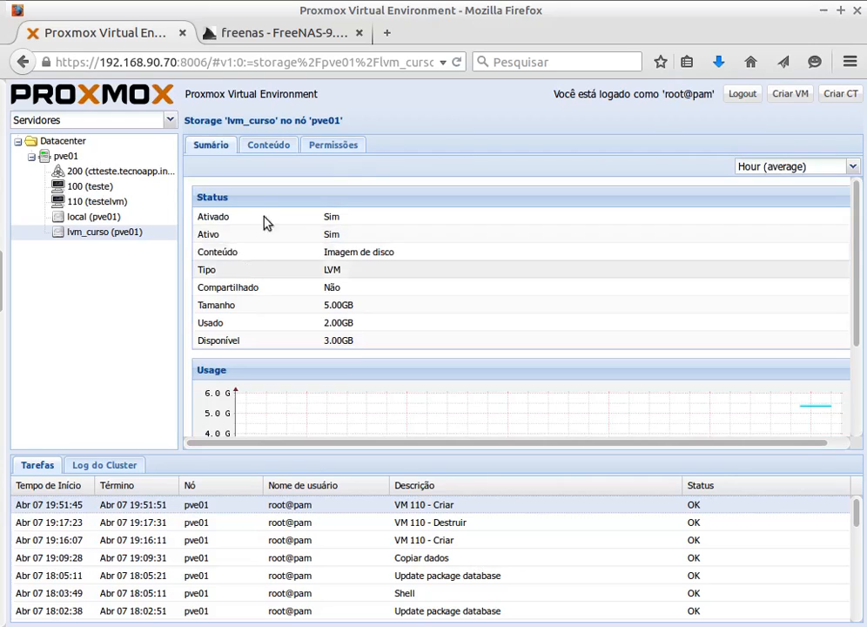
Open the snapshots of virtual machine 110 (testelvm) and examine which snapshot actions are available
{"action": "left_click", "coordinate": [87, 200]}
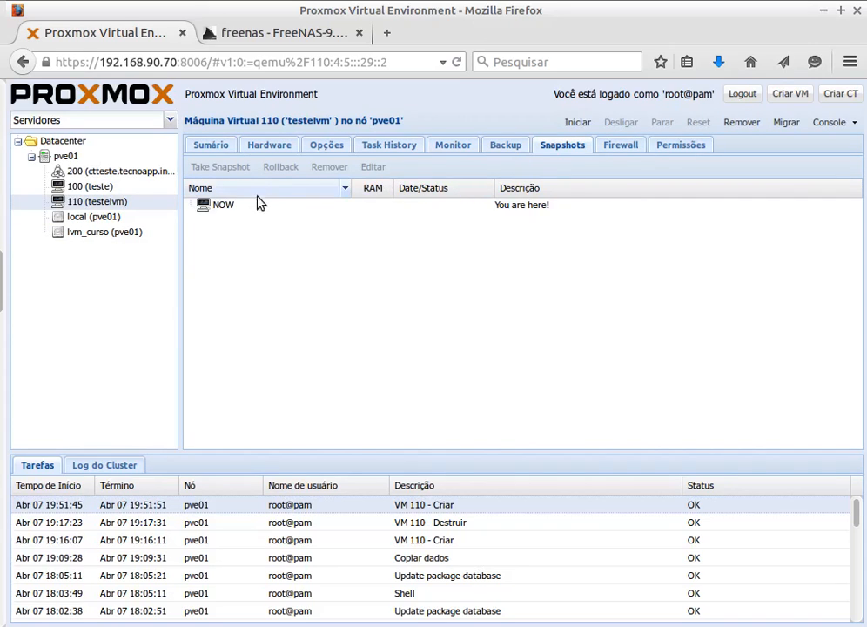
{"action": "left_click", "coordinate": [223, 204]}
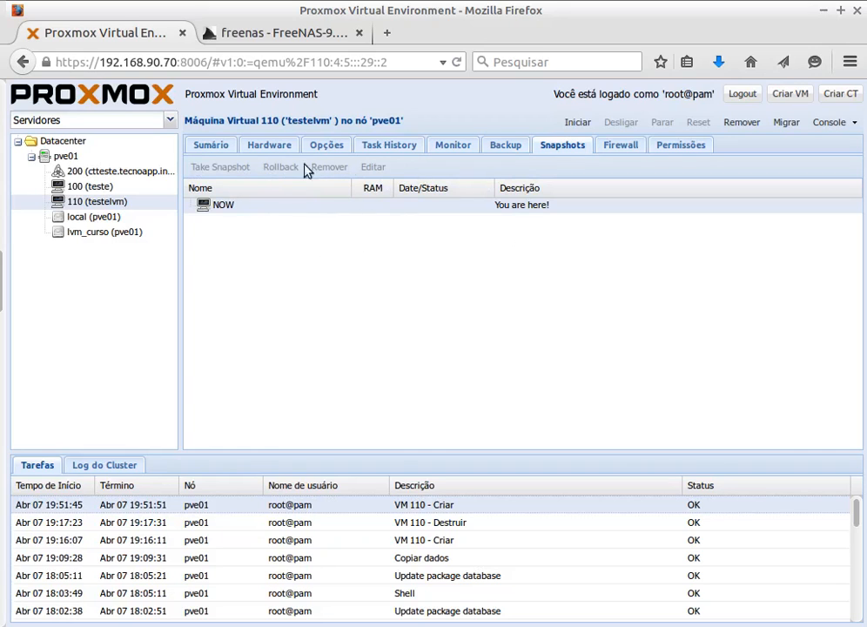
{"action": "key", "text": "alt+Tab"}
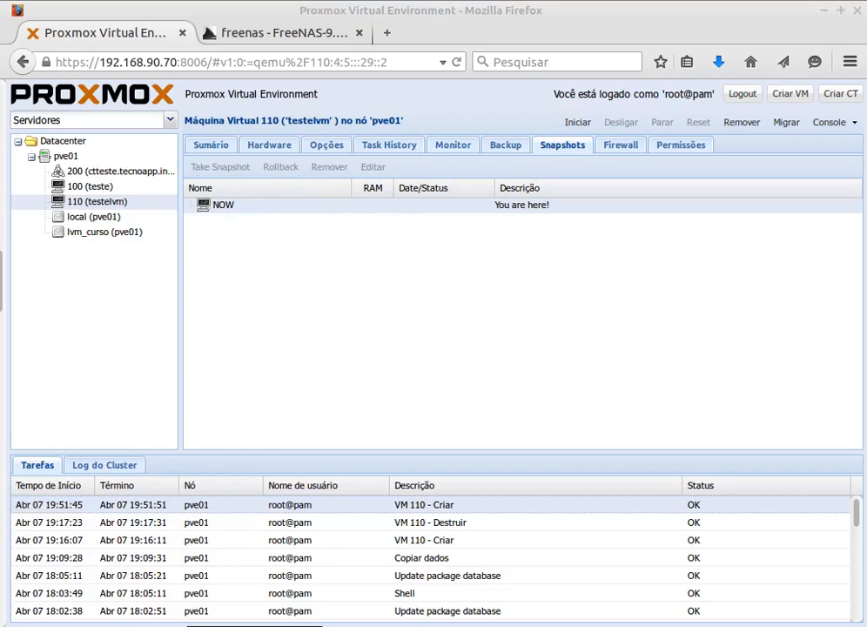
{"action": "key", "text": "alt+Tab"}
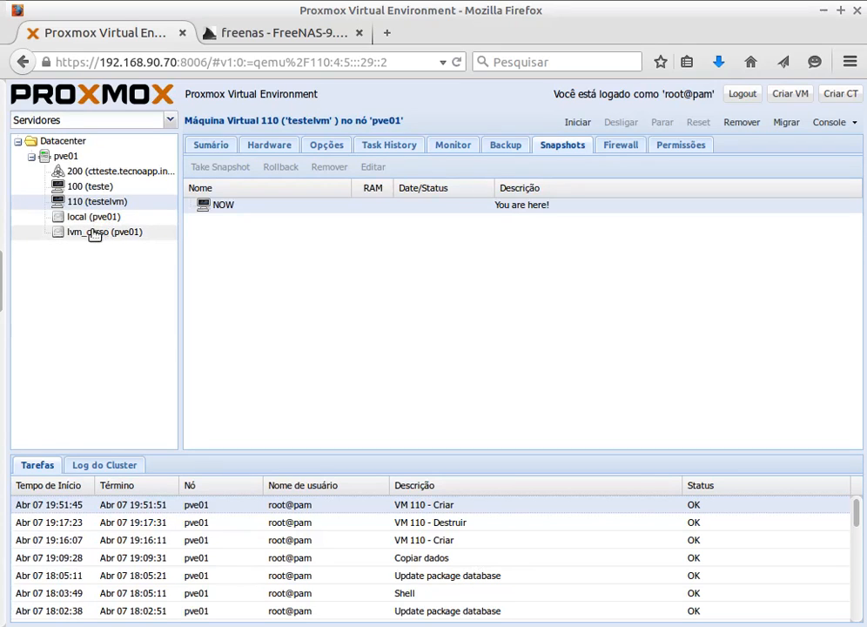
Open the lvm_curso entry in the Datacenter storage list for editing, examine its volume group, and close it without changes
{"action": "left_click", "coordinate": [48, 230]}
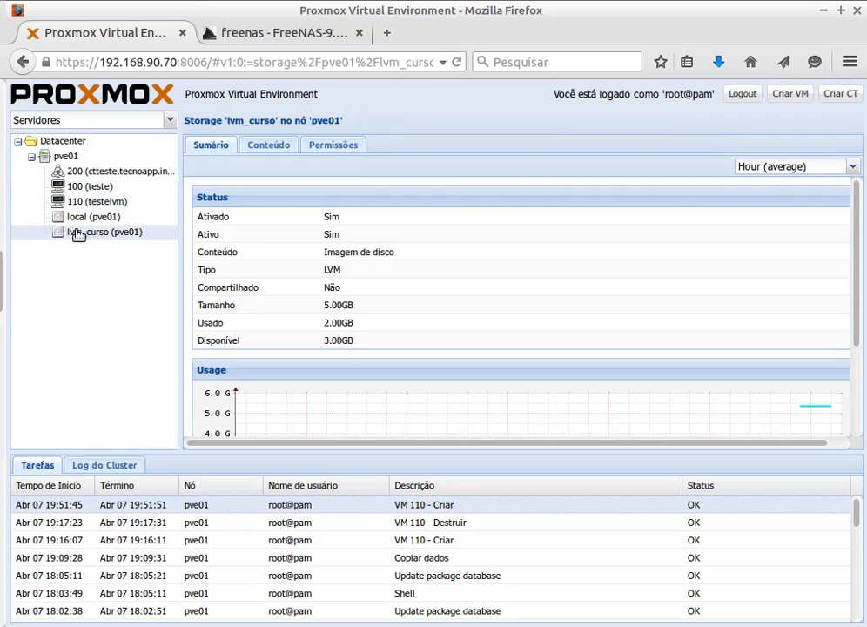
{"action": "left_click", "coordinate": [78, 144]}
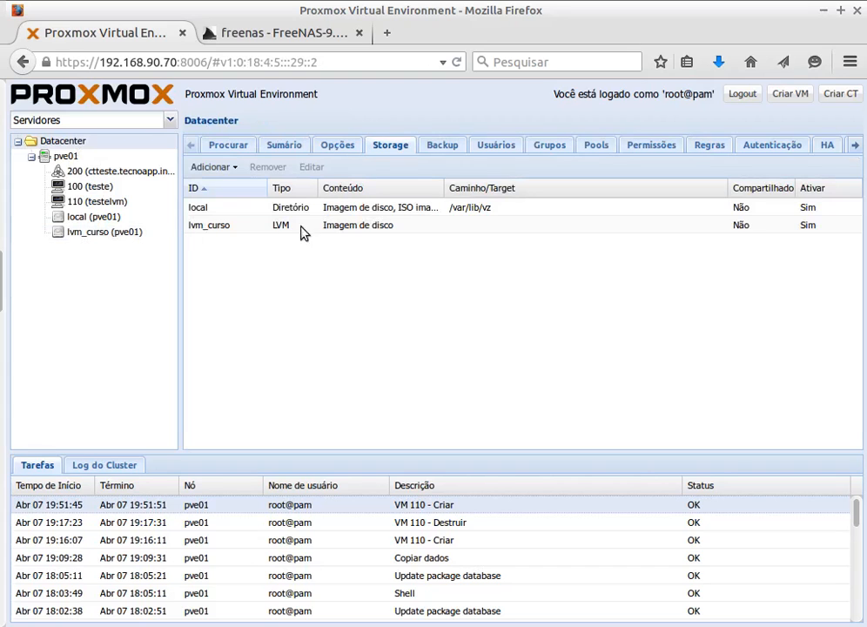
{"action": "left_click", "coordinate": [328, 226]}
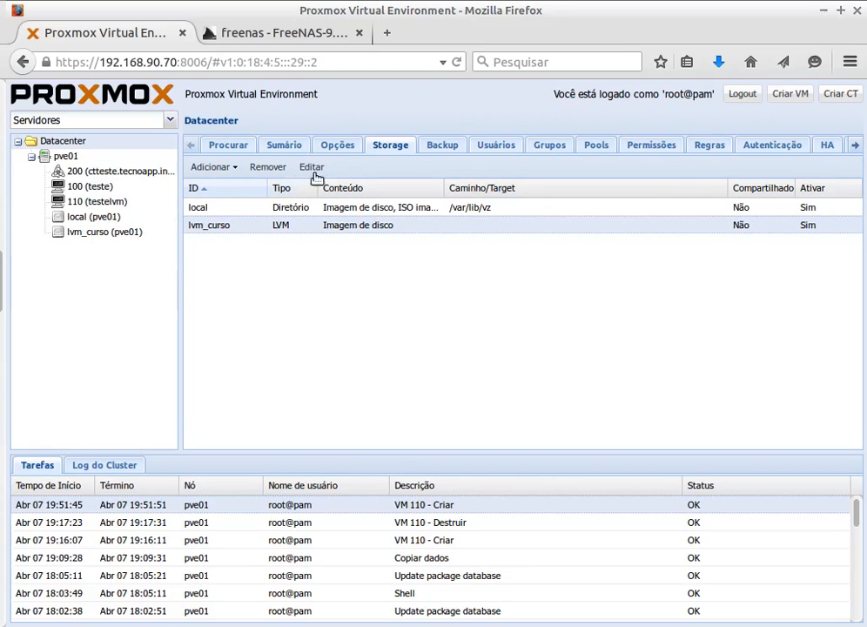
{"action": "left_click", "coordinate": [316, 172]}
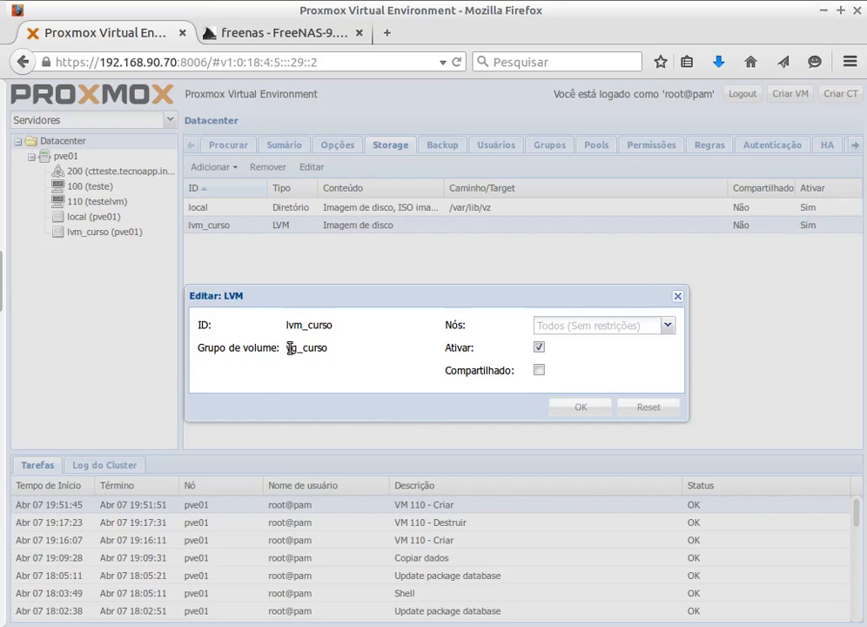
{"action": "left_click_drag", "start_coordinate": [290, 348], "coordinate": [329, 348]}
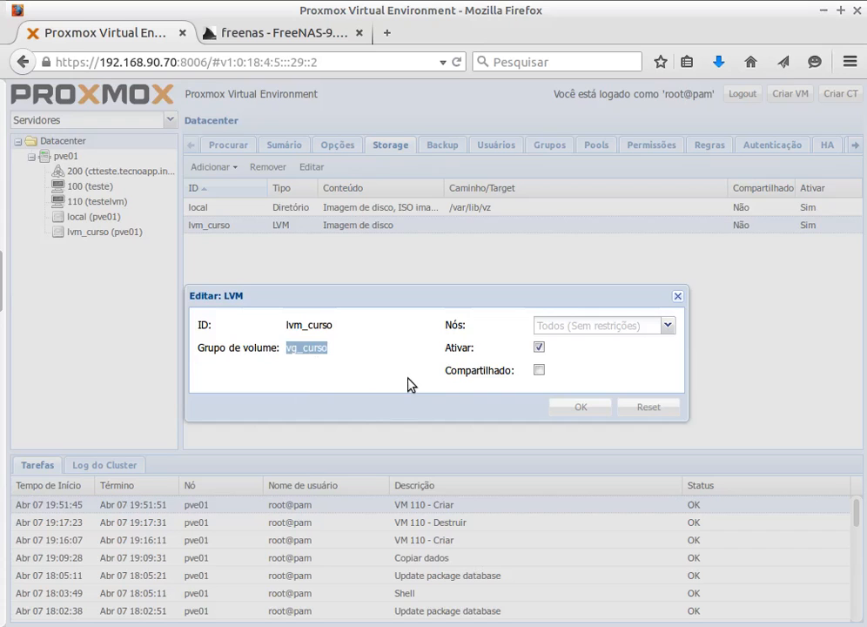
{"action": "left_click", "coordinate": [679, 299]}
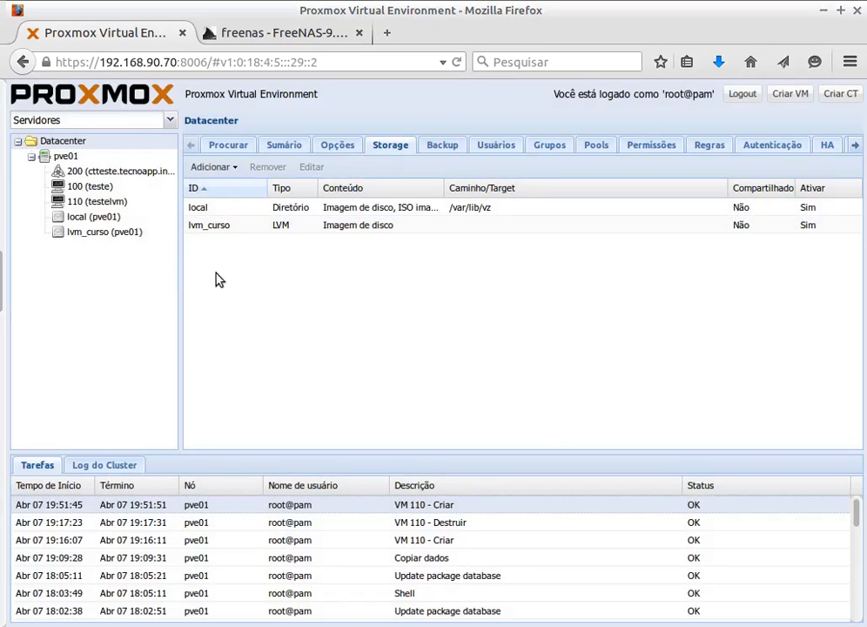
Start adding an NFS storage to the Datacenter and examine the content types it can hold
{"action": "left_click", "coordinate": [234, 167]}
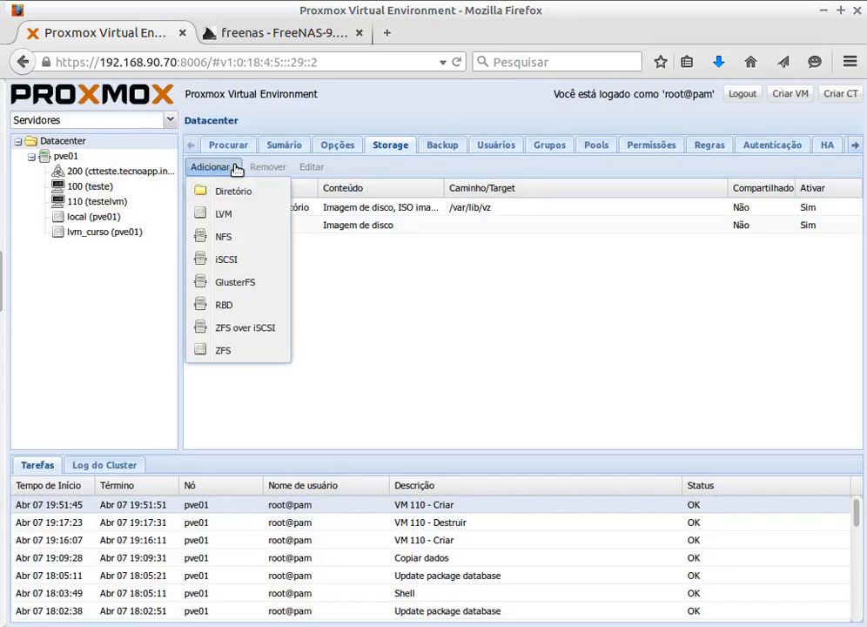
{"action": "left_click", "coordinate": [224, 238]}
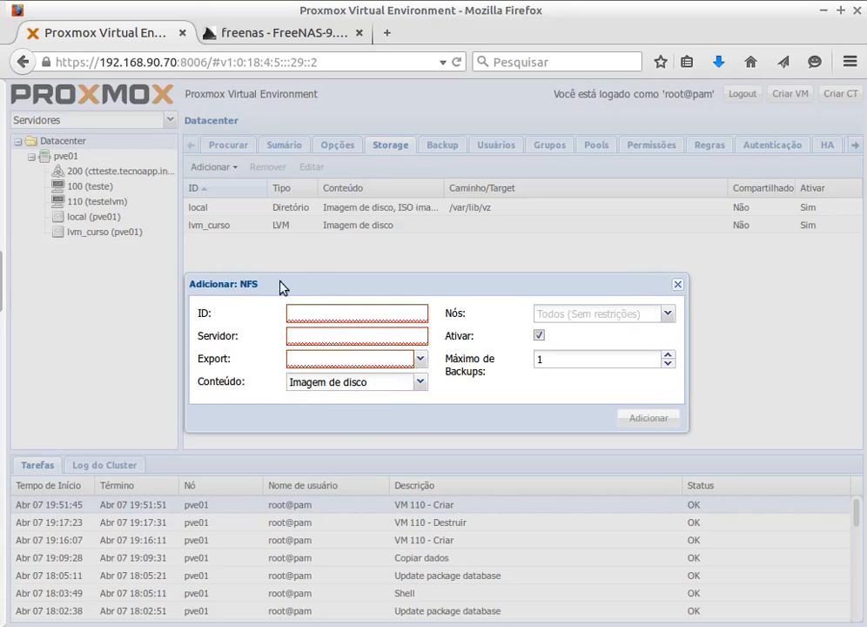
{"action": "left_click", "coordinate": [421, 386]}
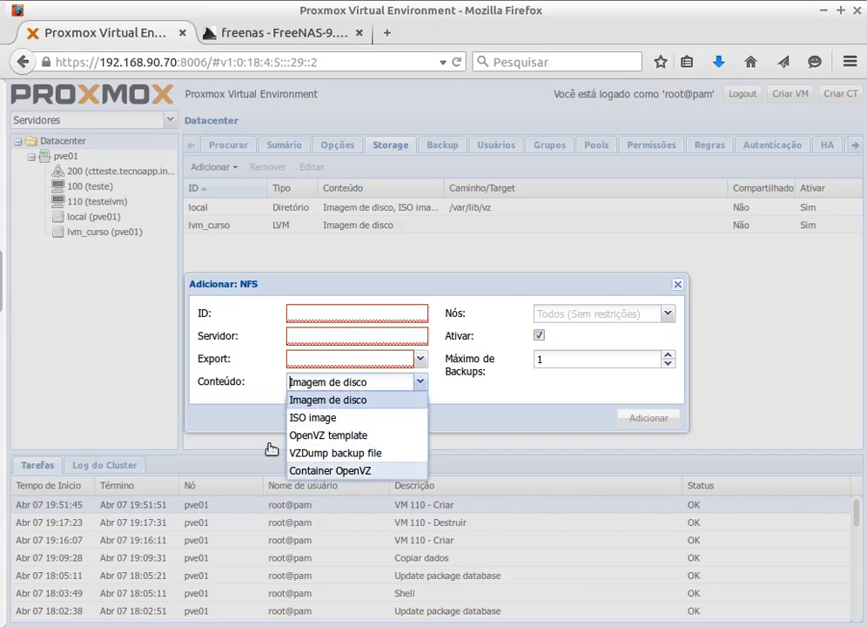
{"action": "left_click", "coordinate": [246, 415]}
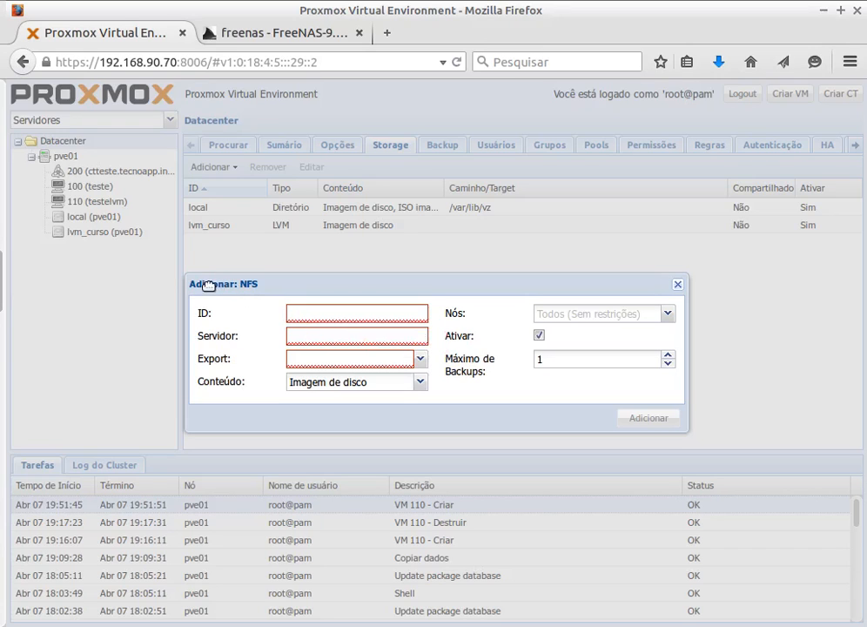
{"action": "left_click_drag", "start_coordinate": [250, 287], "coordinate": [248, 266]}
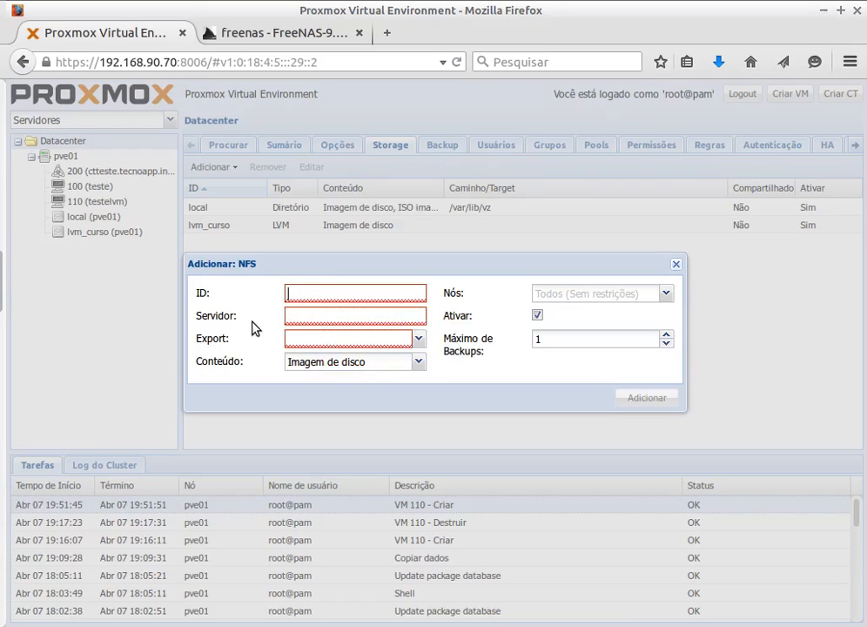
Fill in the NFS storage with ID nfs_curso, server 192.168.90.210 and export /iscsi/iso
{"action": "type", "text": "nfs_curso"}
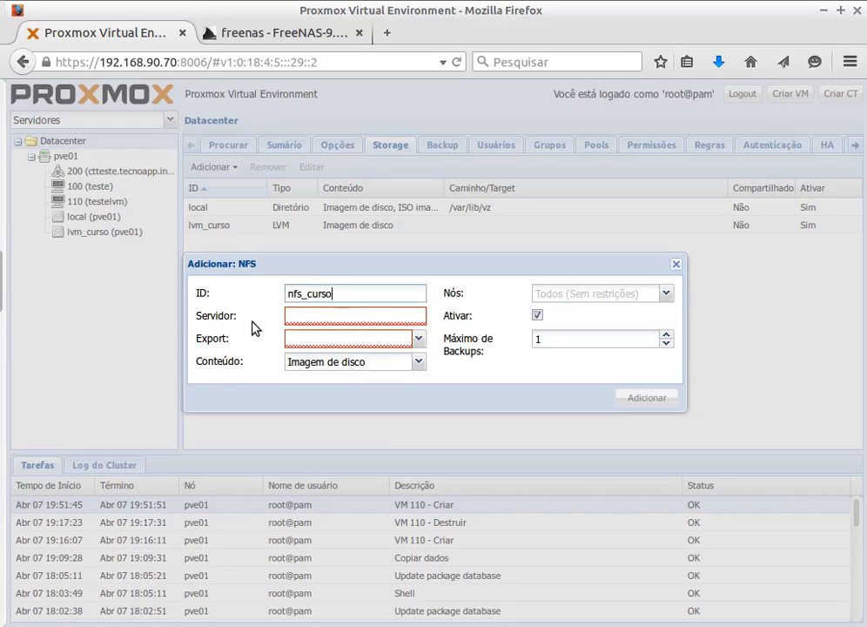
{"action": "left_click", "coordinate": [331, 316]}
{"action": "type", "text": "192"}
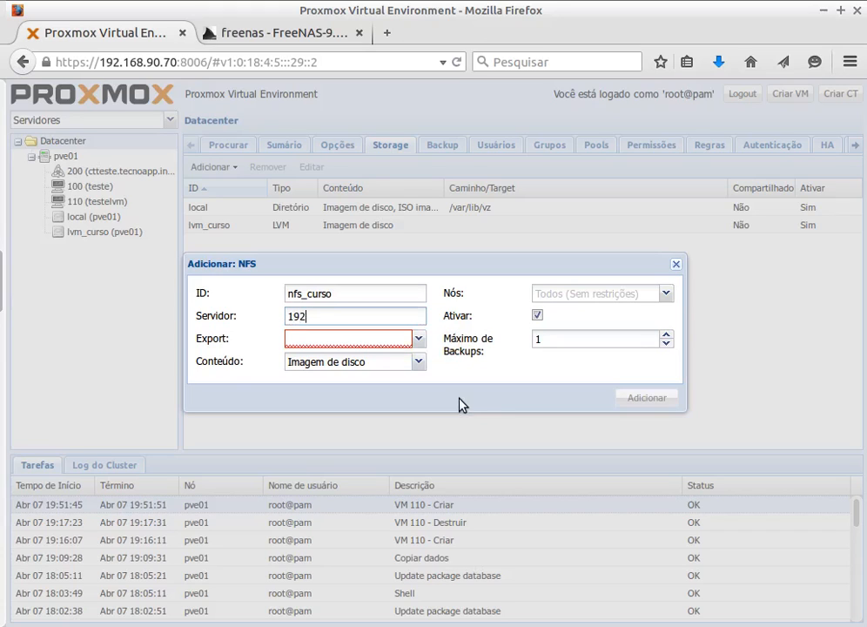
{"action": "type", "text": ".168.90.210"}
{"action": "key", "text": "Tab"}
{"action": "type", "text": "/"}
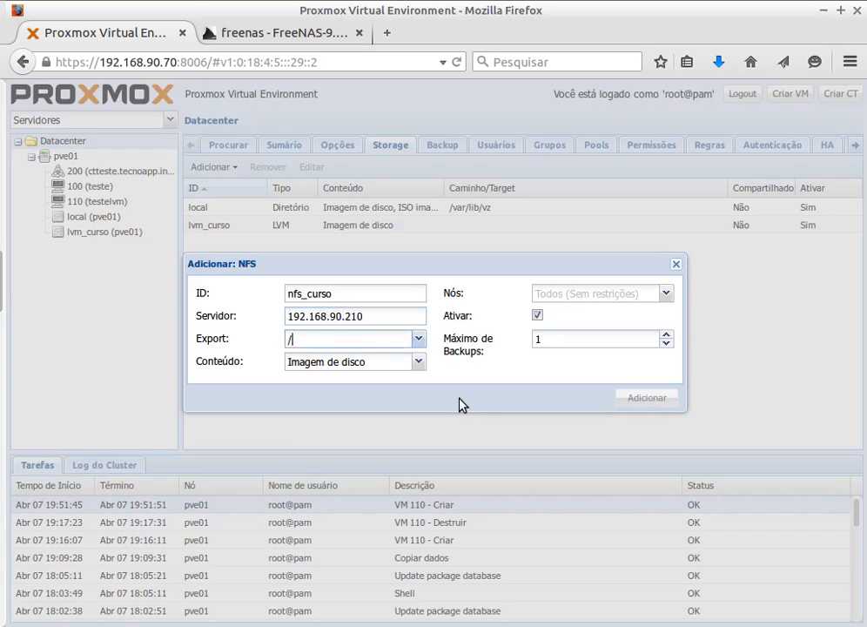
{"action": "type", "text": "iscsi/iso"}
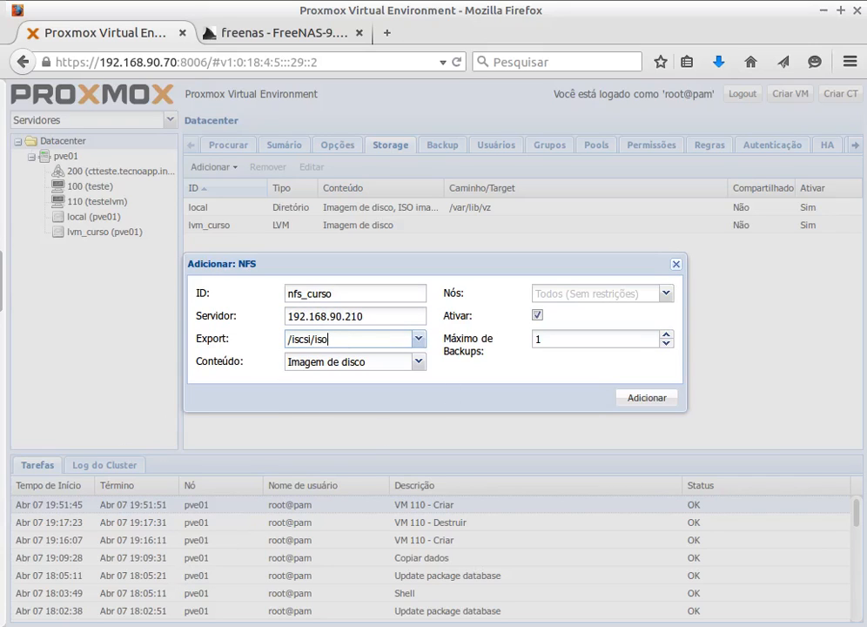
Switch to the terminal and list the NFS exports of the server with showmount -e 192.168.90.210
{"action": "key", "text": "alt+Tab"}
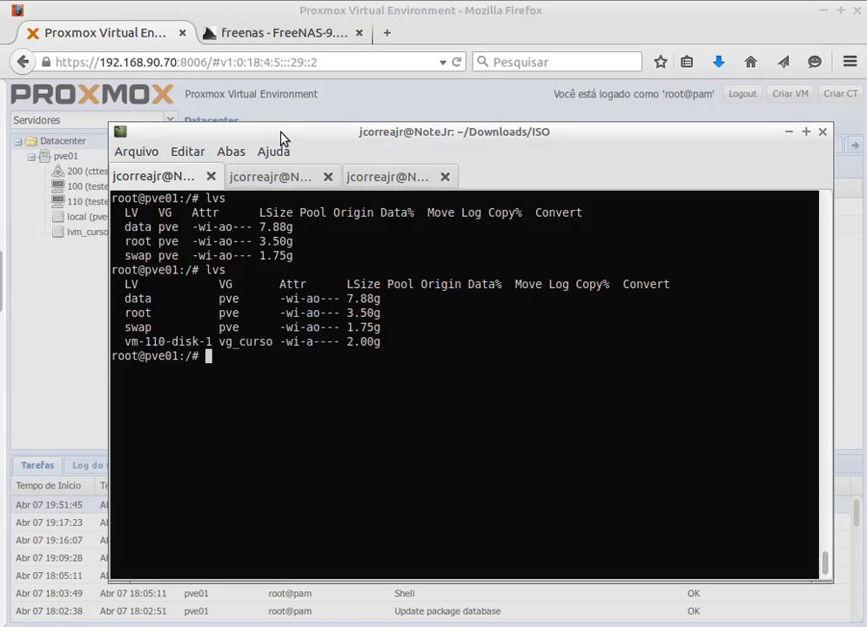
{"action": "left_click_drag", "start_coordinate": [279, 137], "coordinate": [314, 179]}
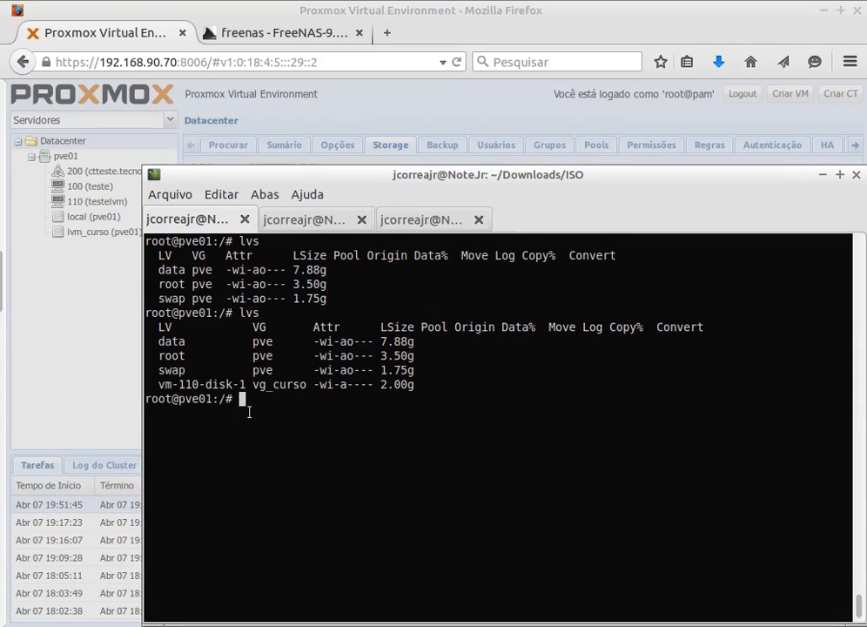
{"action": "left_click_drag", "start_coordinate": [248, 410], "coordinate": [263, 487]}
{"action": "left_click", "coordinate": [263, 486]}
{"action": "left_click_drag", "start_coordinate": [246, 401], "coordinate": [254, 439]}
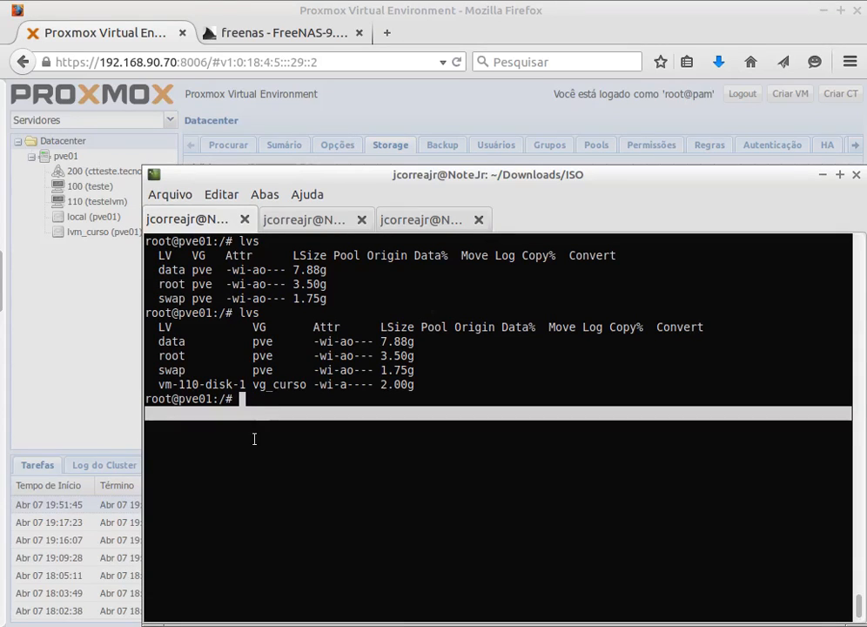
{"action": "left_click", "coordinate": [256, 400]}
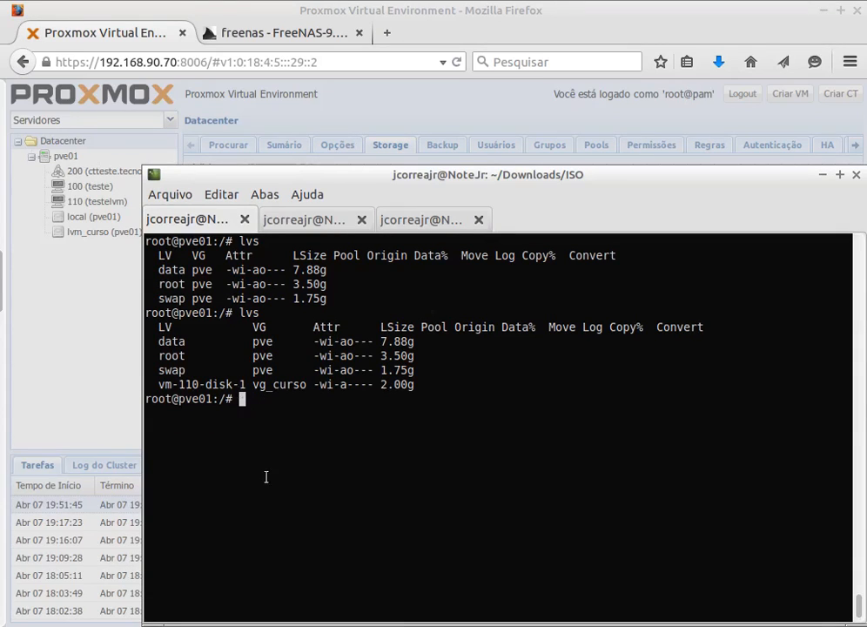
{"action": "type", "text": "show"}
{"action": "key", "text": "Tab"}
{"action": "key", "text": "Tab"}
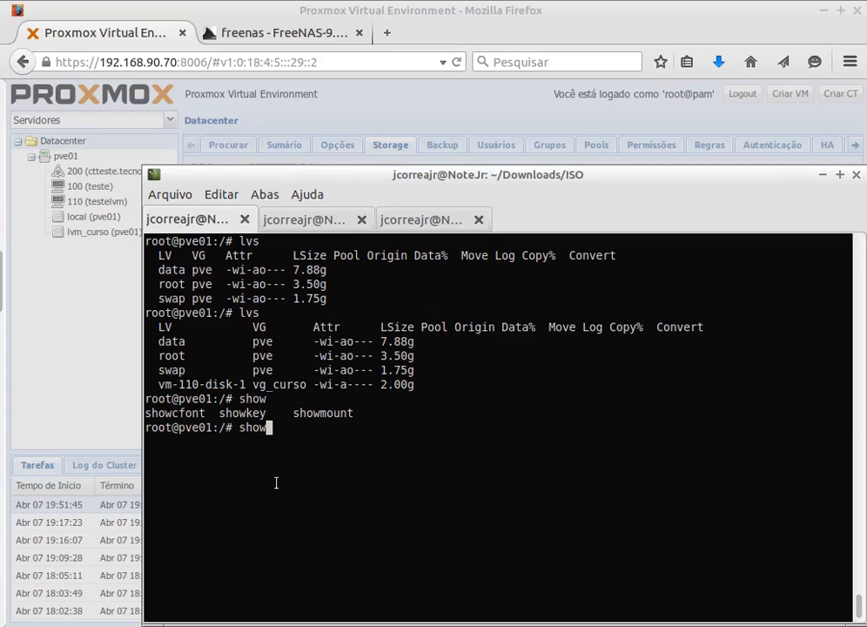
{"action": "type", "text": "m"}
{"action": "key", "text": "Tab"}
{"action": "type", "text": "-e 192.168.9"}
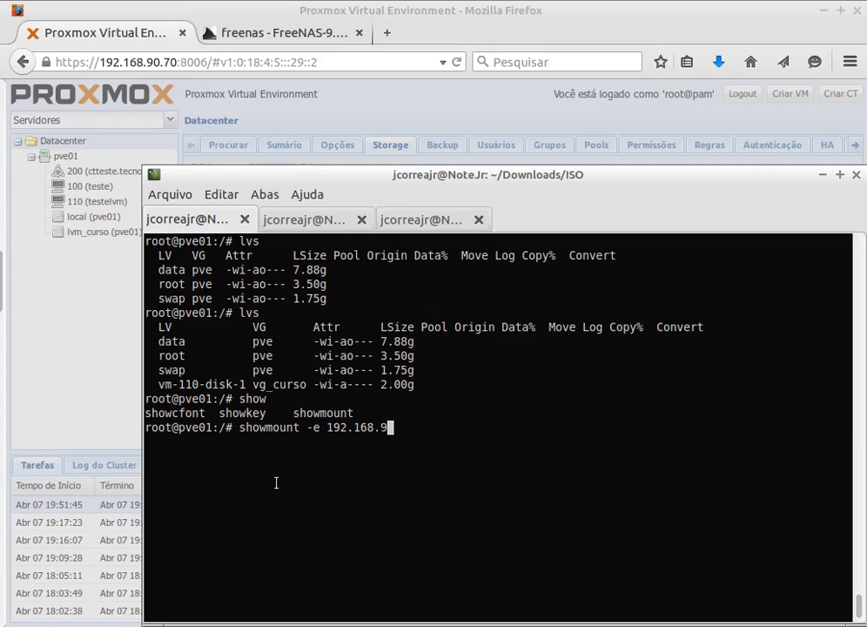
{"action": "type", "text": "0.210"}
{"action": "key", "text": "Return"}
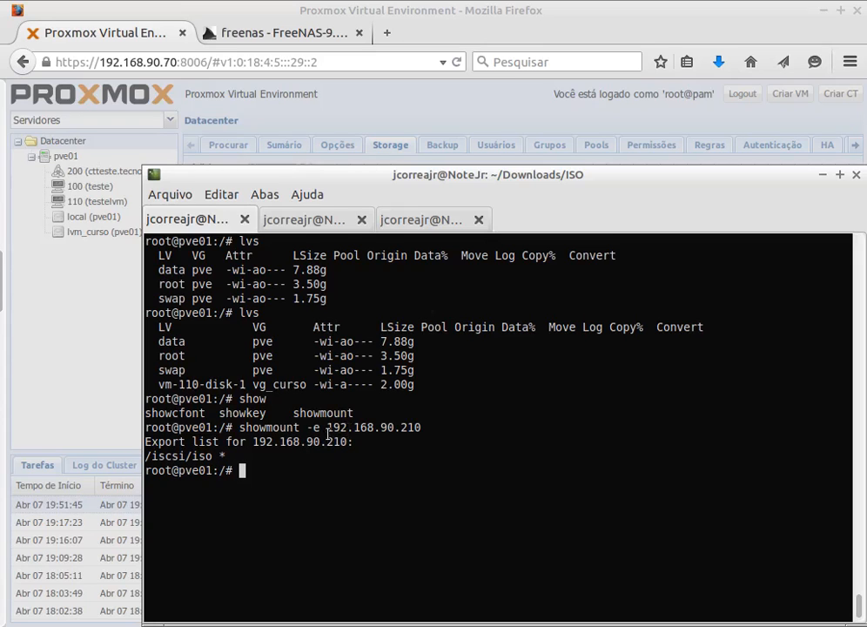
Examine the queried server address and the exported path in the showmount output
{"action": "left_click_drag", "start_coordinate": [326, 428], "coordinate": [422, 428]}
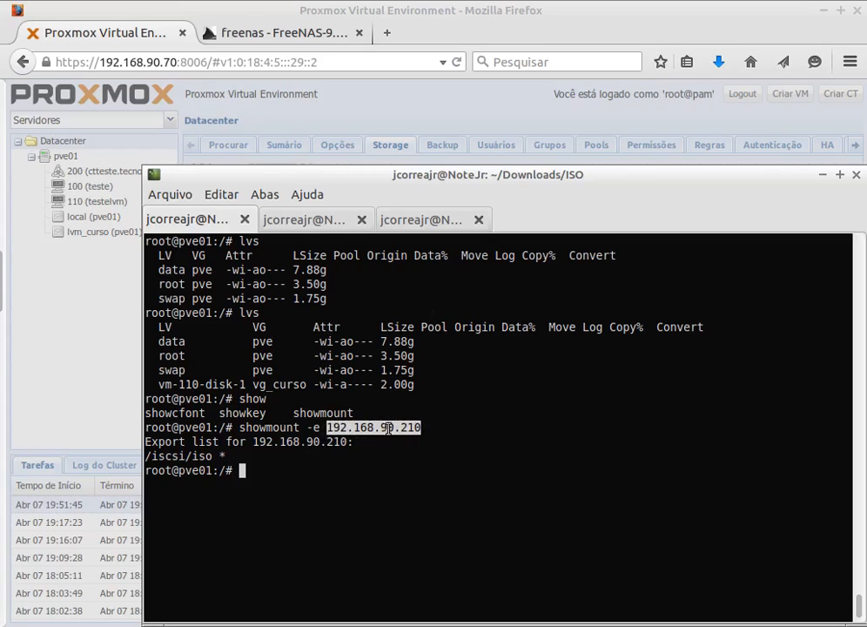
{"action": "left_click", "coordinate": [422, 428]}
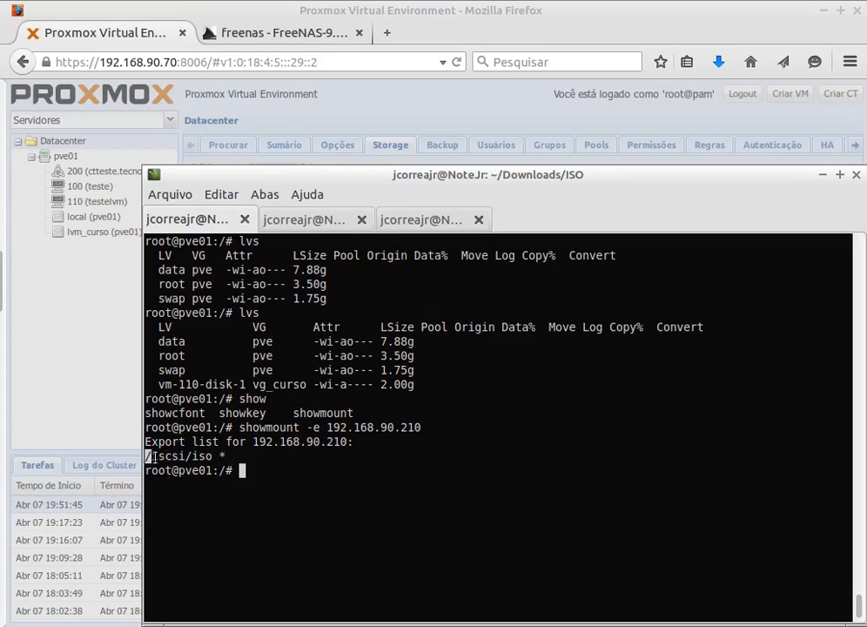
{"action": "left_click_drag", "start_coordinate": [146, 456], "coordinate": [226, 457]}
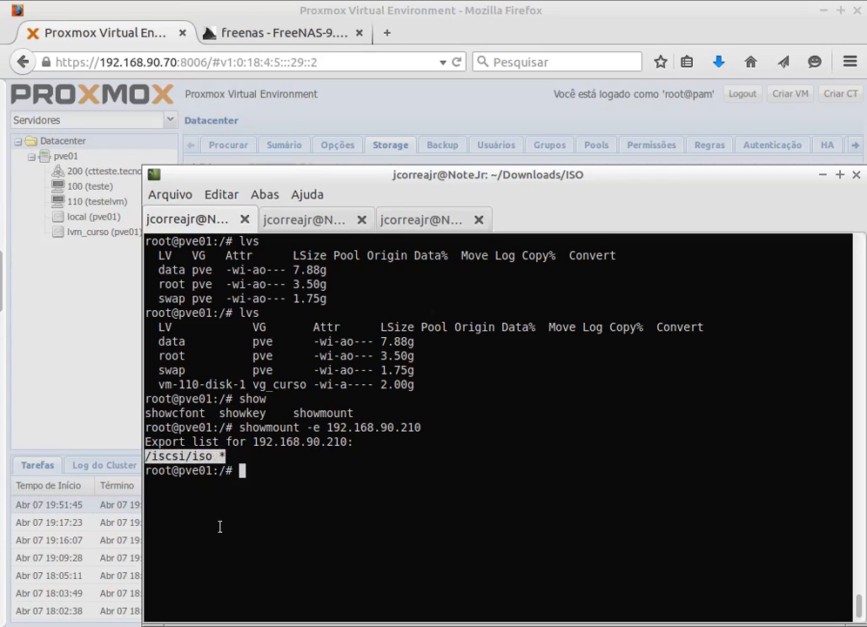
{"action": "left_click_drag", "start_coordinate": [231, 456], "coordinate": [229, 455]}
{"action": "left_click_drag", "start_coordinate": [421, 427], "coordinate": [301, 418]}
{"action": "left_click", "coordinate": [193, 492]}
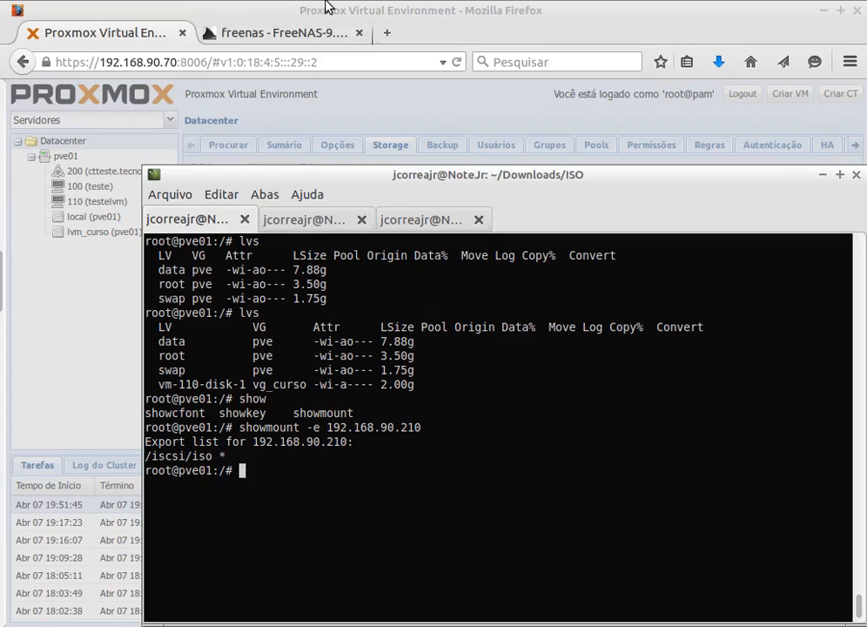
Back in Proxmox, replace the NFS storage's disk image content type with ISO image and VZDump backup file
{"action": "left_click", "coordinate": [355, 6]}
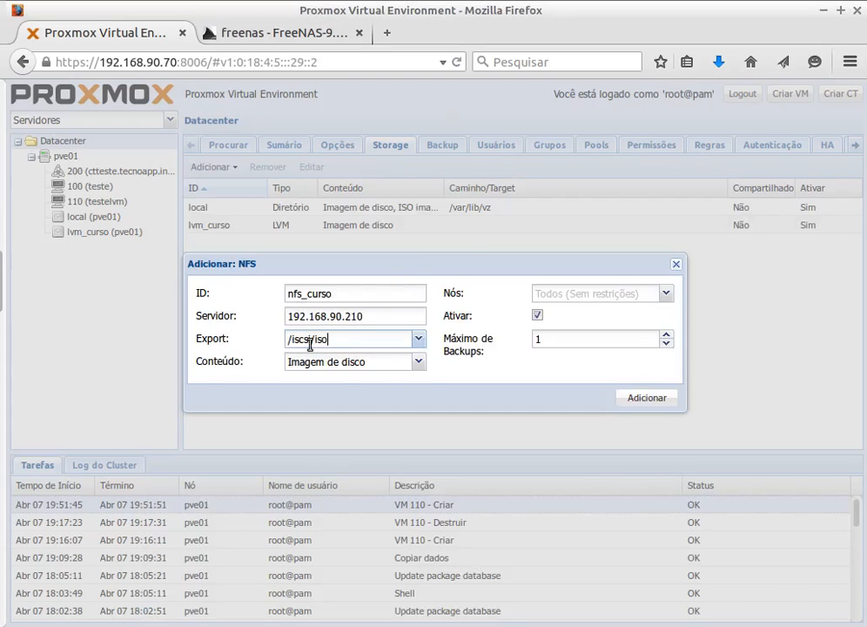
{"action": "left_click", "coordinate": [417, 364]}
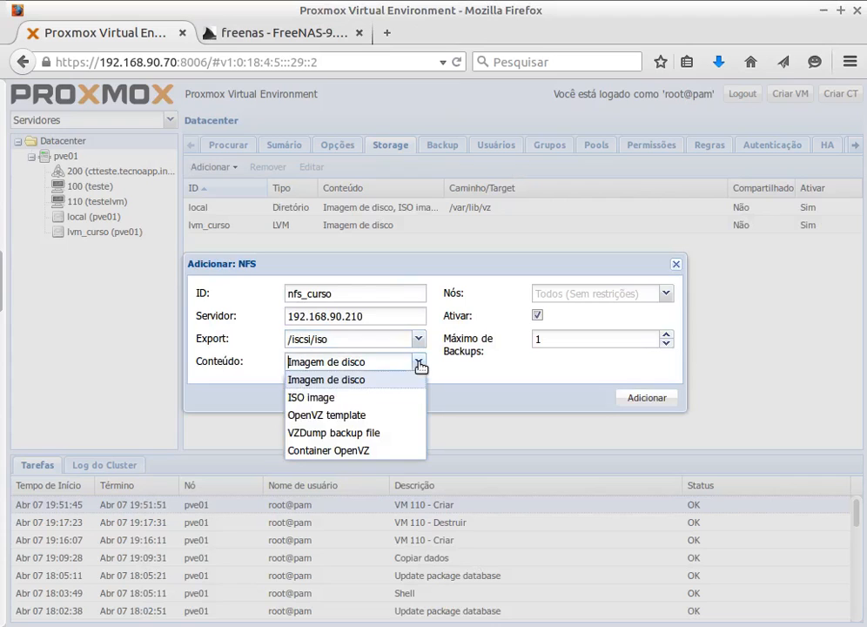
{"action": "left_click", "coordinate": [309, 383]}
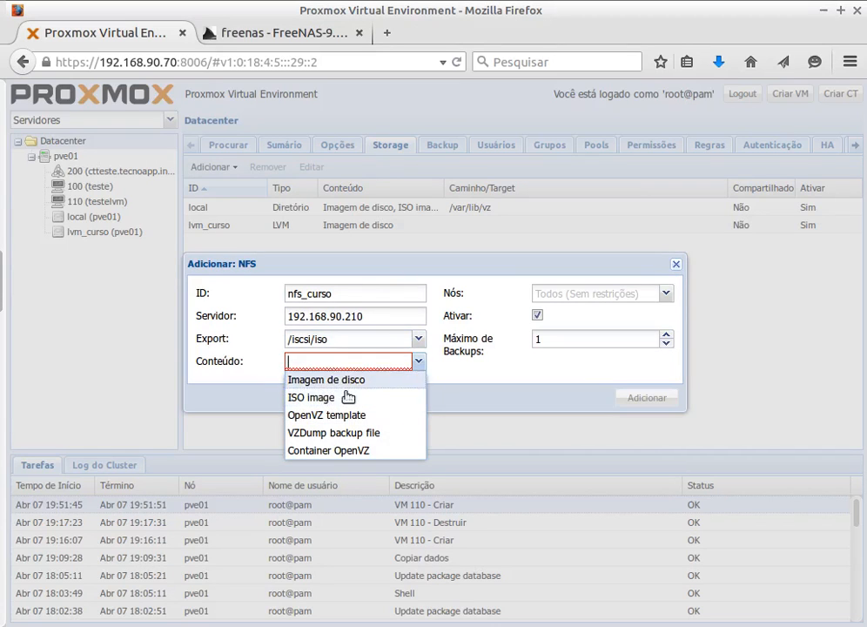
{"action": "left_click", "coordinate": [339, 399]}
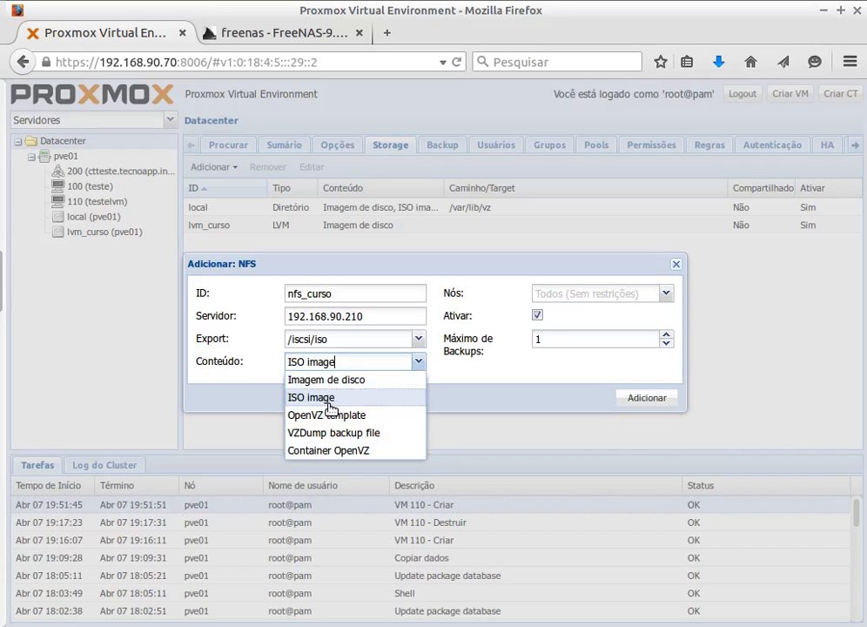
{"action": "left_click", "coordinate": [419, 363]}
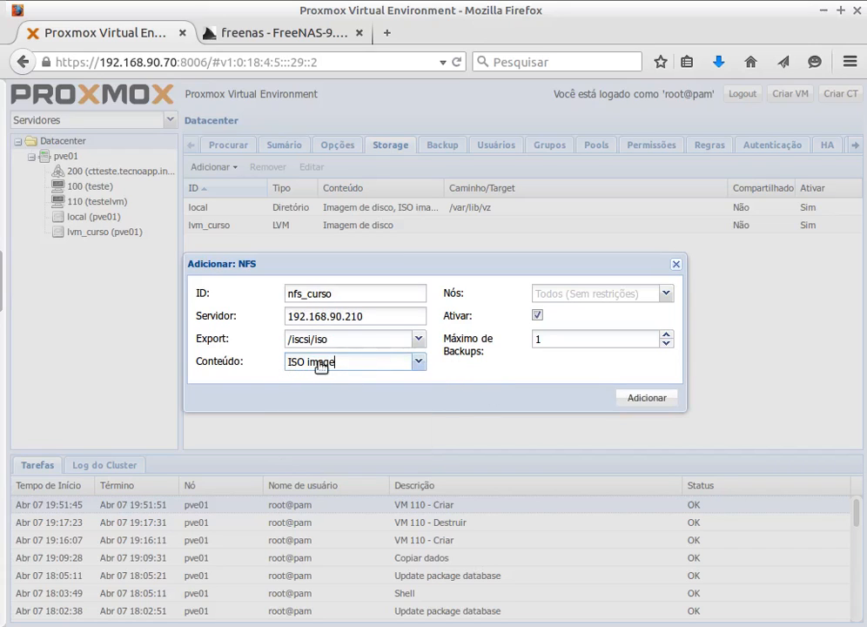
{"action": "left_click", "coordinate": [417, 362]}
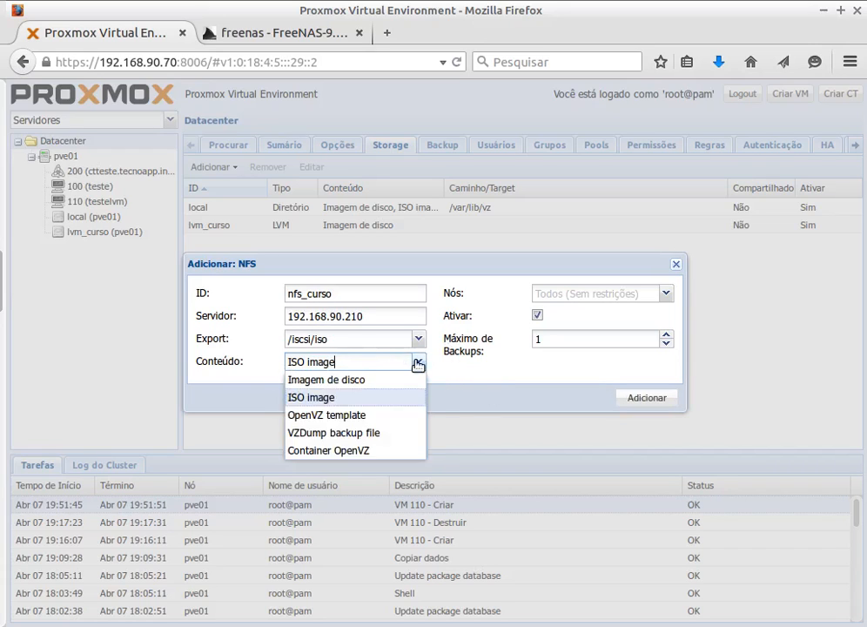
{"action": "left_click", "coordinate": [305, 434]}
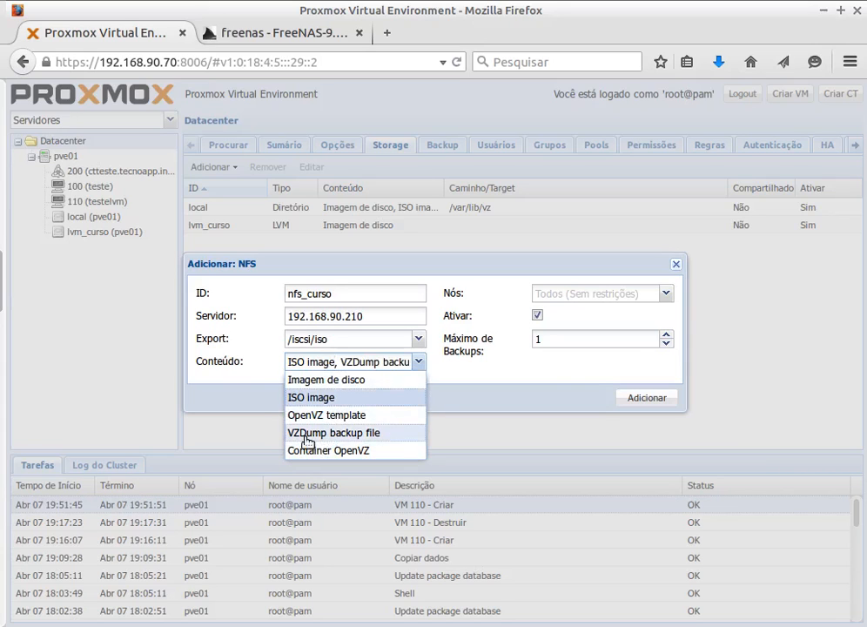
{"action": "left_click", "coordinate": [419, 365]}
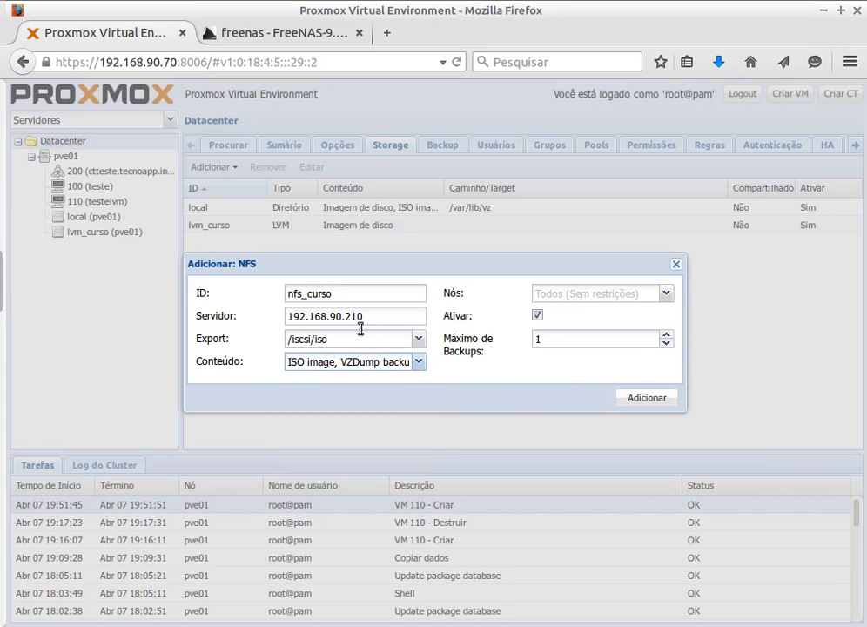
Set the maximum number of backups to 3 and add the nfs_curso storage
{"action": "left_click", "coordinate": [666, 335]}
{"action": "left_click", "coordinate": [666, 335]}
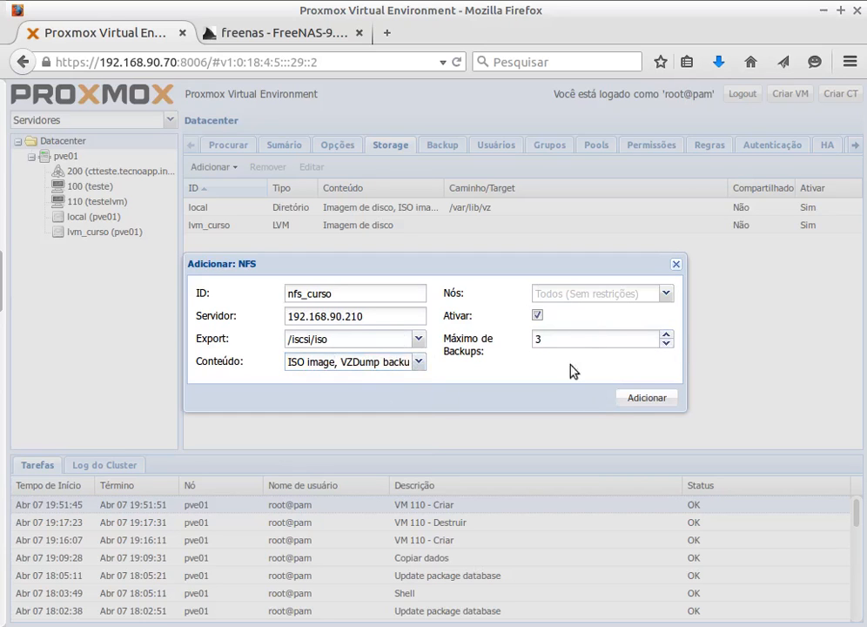
{"action": "left_click", "coordinate": [662, 400]}
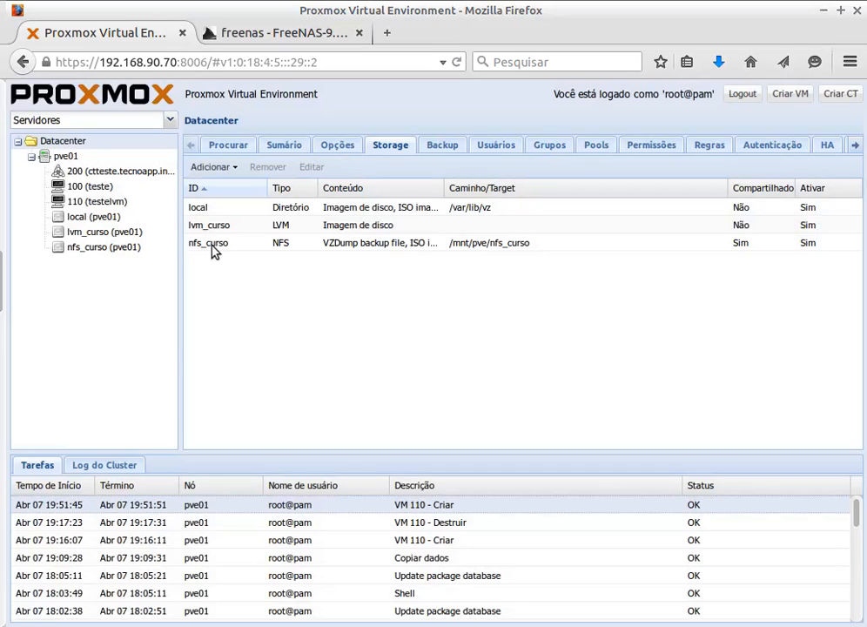
View the contents of the nfs_curso storage on pve01 and examine the status details in its summary
{"action": "left_click", "coordinate": [206, 245]}
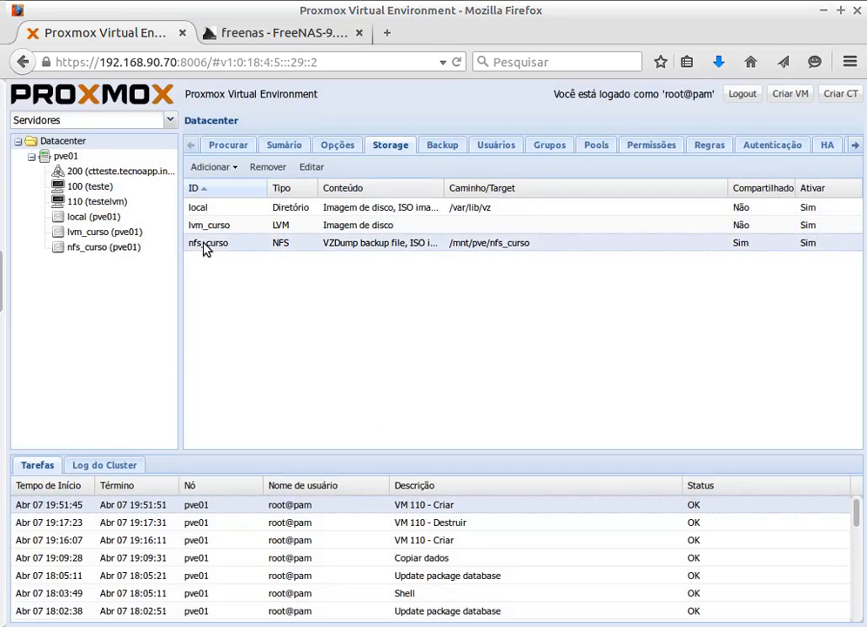
{"action": "left_click", "coordinate": [113, 248]}
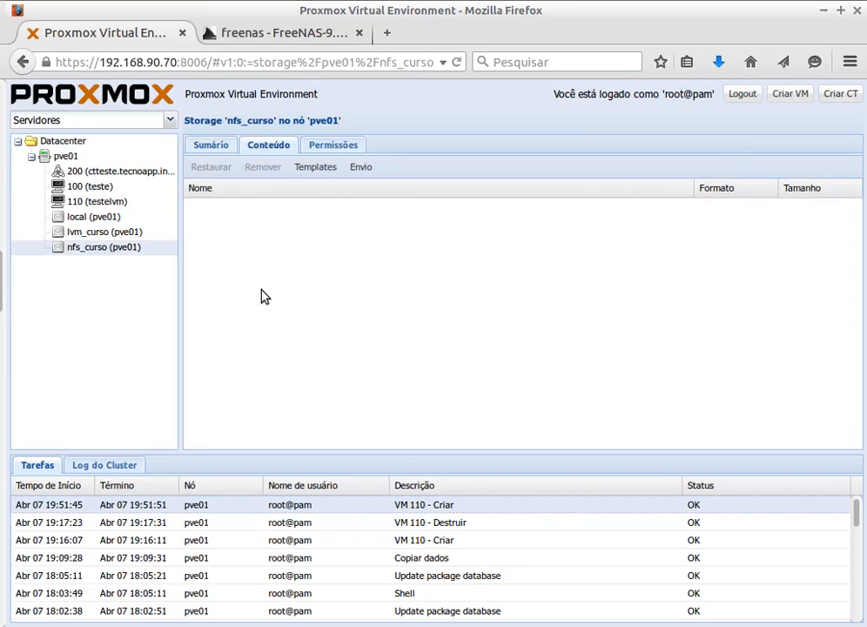
{"action": "left_click", "coordinate": [207, 145]}
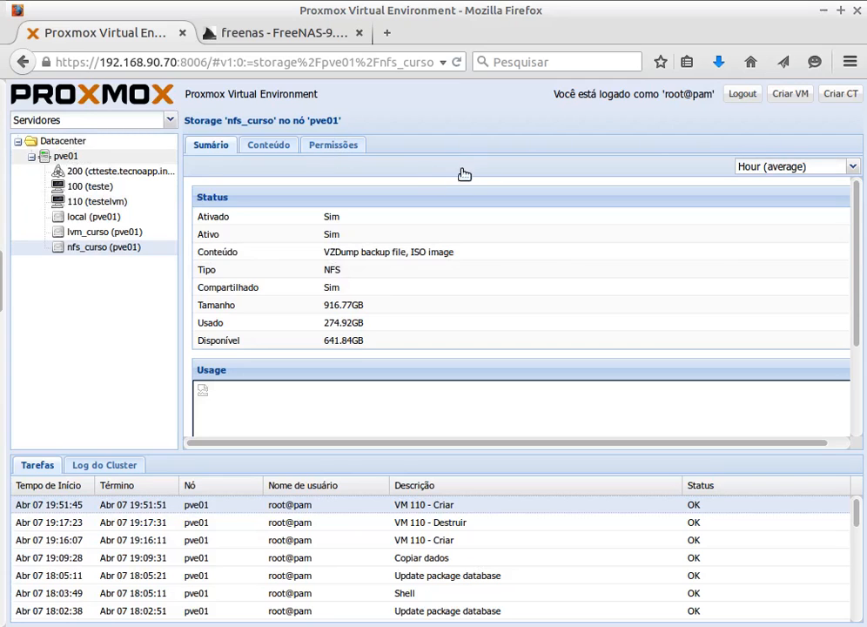
Open the datacenter's storage list and start adding an iSCSI storage
{"action": "left_click", "coordinate": [162, 156]}
{"action": "left_click", "coordinate": [77, 140]}
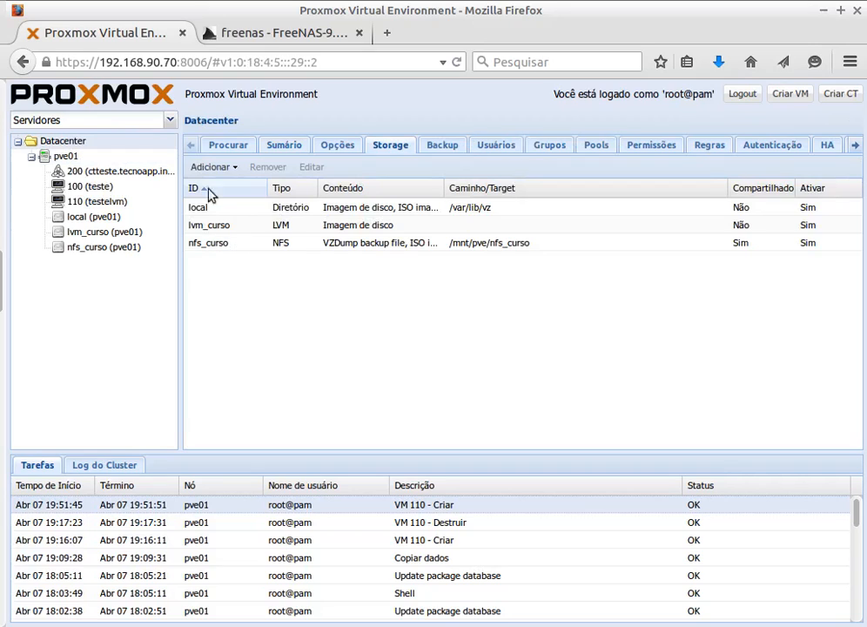
{"action": "left_click", "coordinate": [231, 166]}
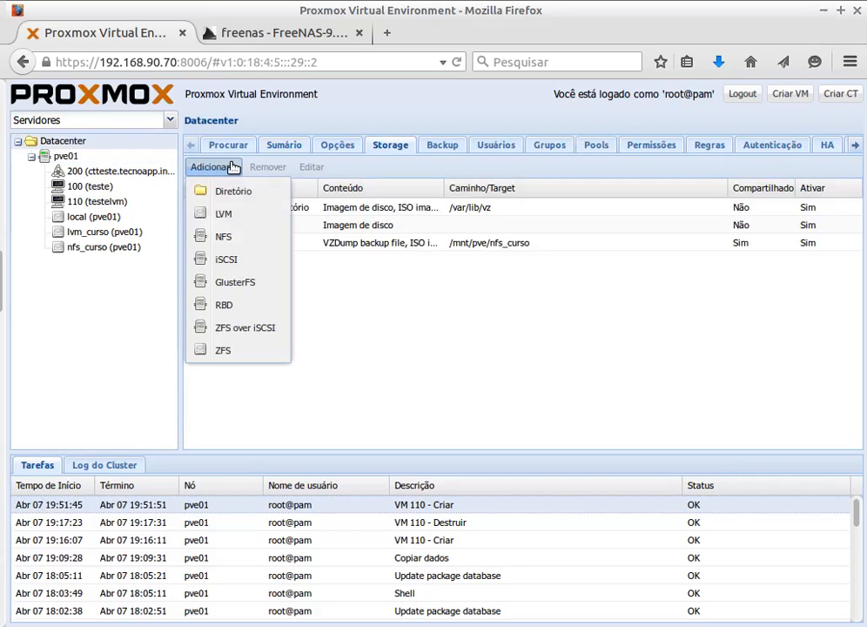
{"action": "left_click", "coordinate": [235, 262]}
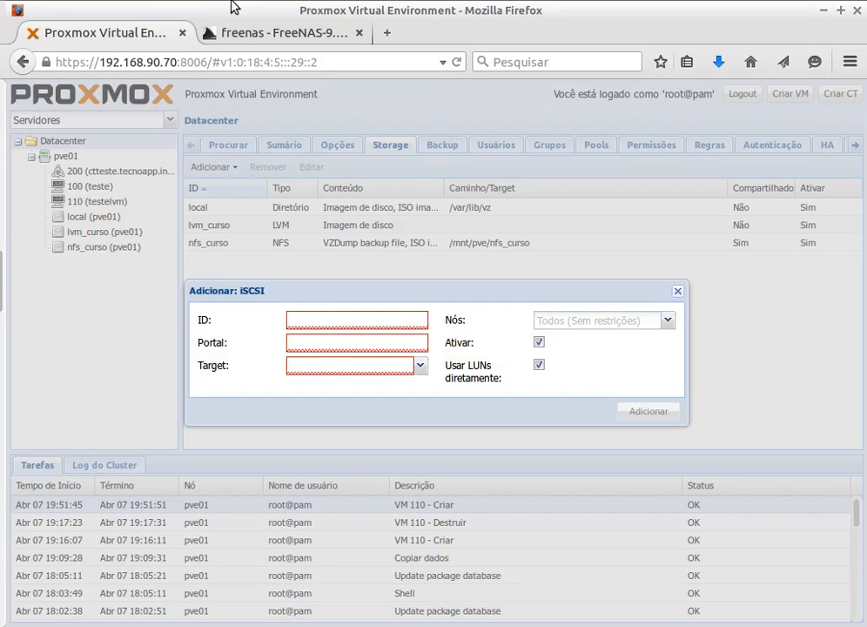
Switch to FreeNAS and examine the iSCSI targets vm_nfs1Target and vm_nfs2Target
{"action": "left_click", "coordinate": [247, 38]}
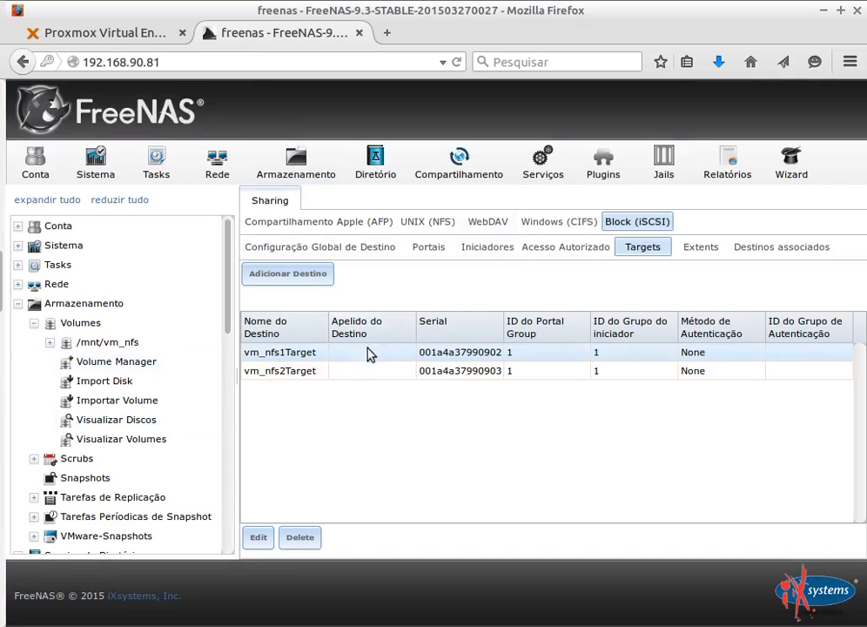
{"action": "left_click", "coordinate": [281, 372]}
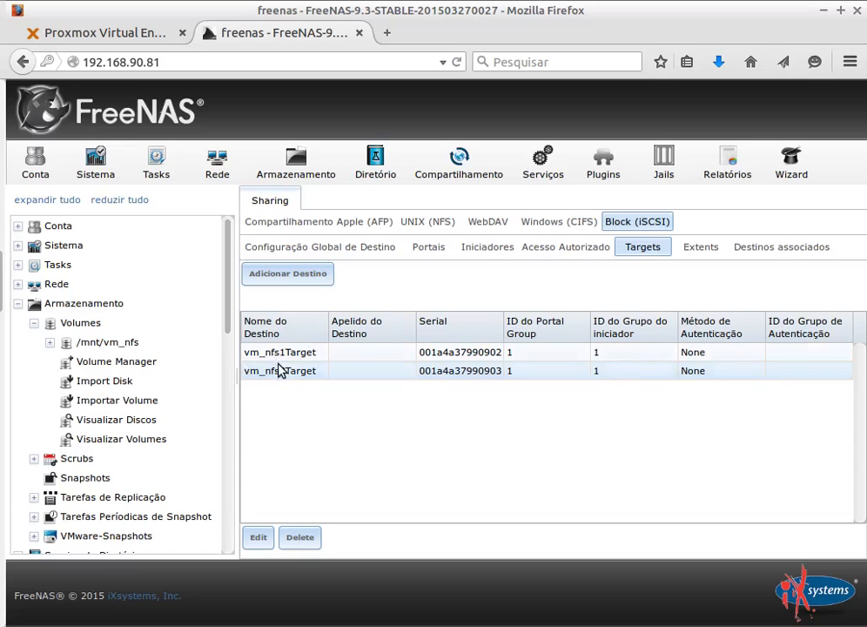
{"action": "left_click", "coordinate": [306, 375]}
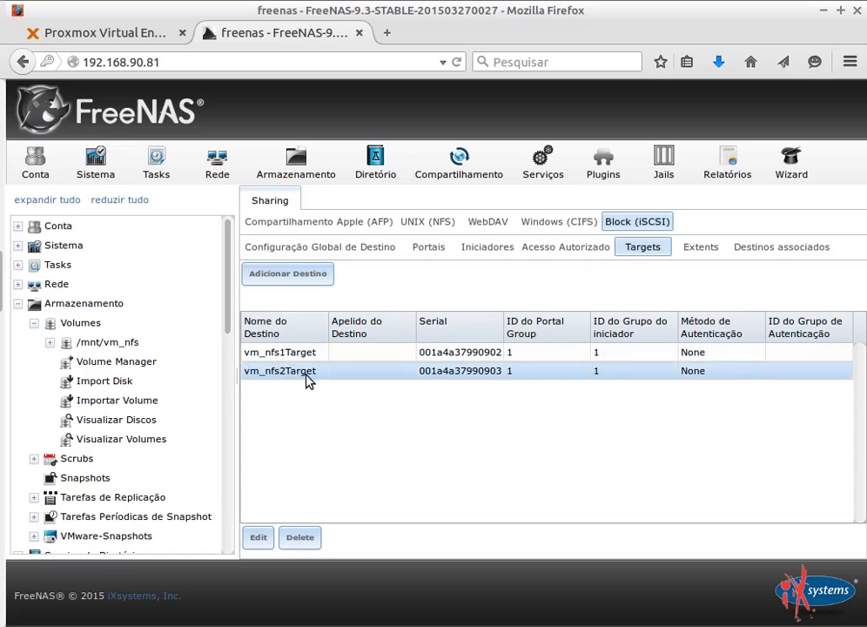
{"action": "left_click", "coordinate": [103, 33]}
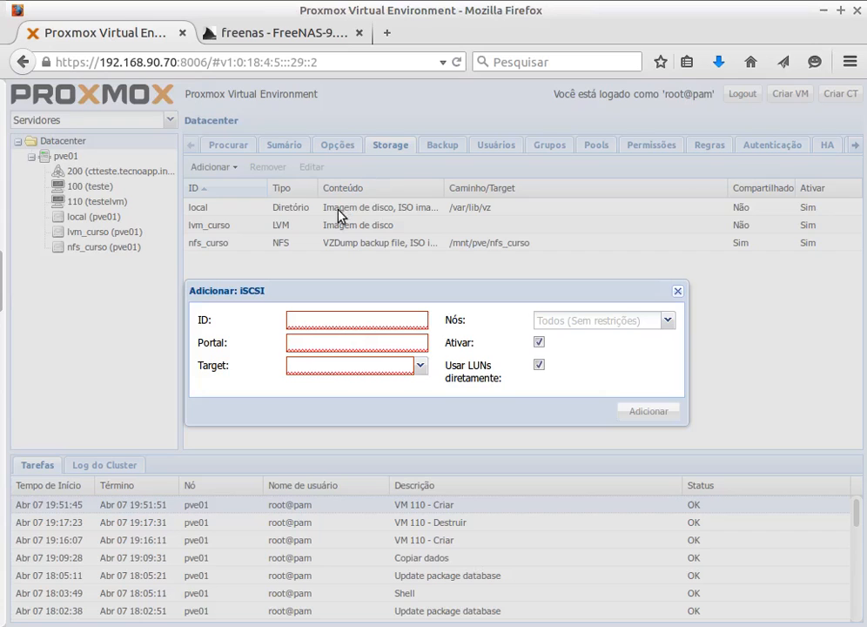
{"action": "left_click", "coordinate": [231, 33]}
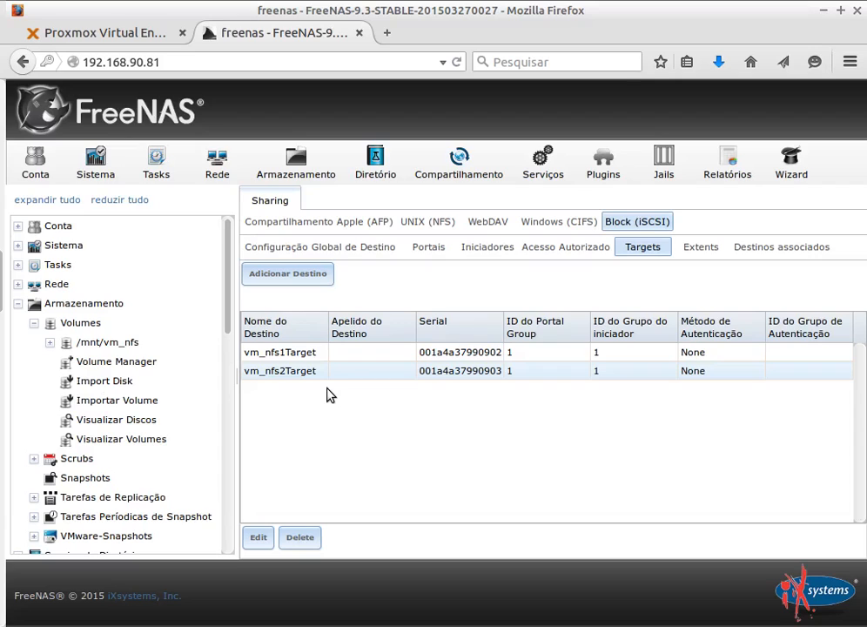
{"action": "left_click", "coordinate": [304, 369]}
{"action": "left_click", "coordinate": [295, 355]}
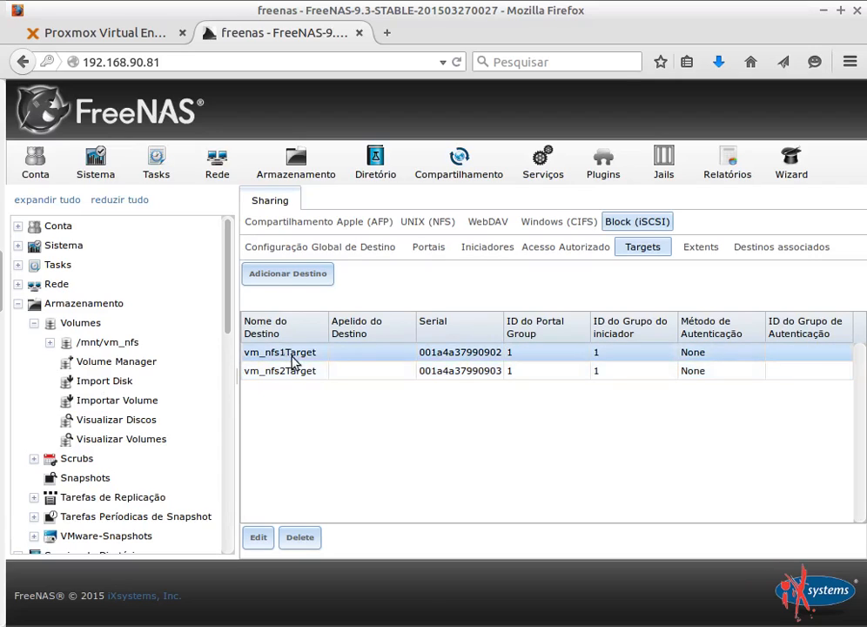
{"action": "left_click", "coordinate": [303, 371]}
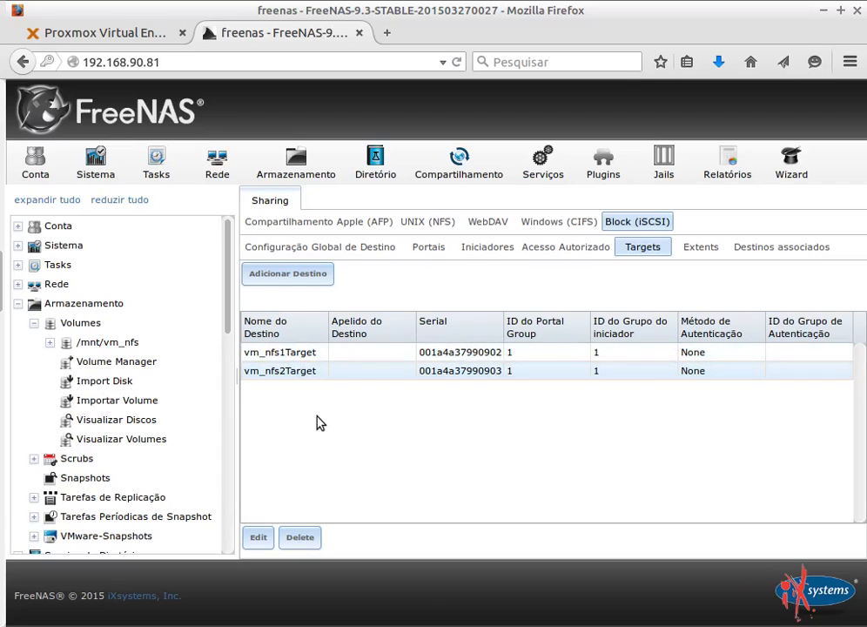
Back in Proxmox, discard the blank iSCSI form and start a new iSCSI storage with the ID iscsi_direto_curso
{"action": "left_click", "coordinate": [91, 35]}
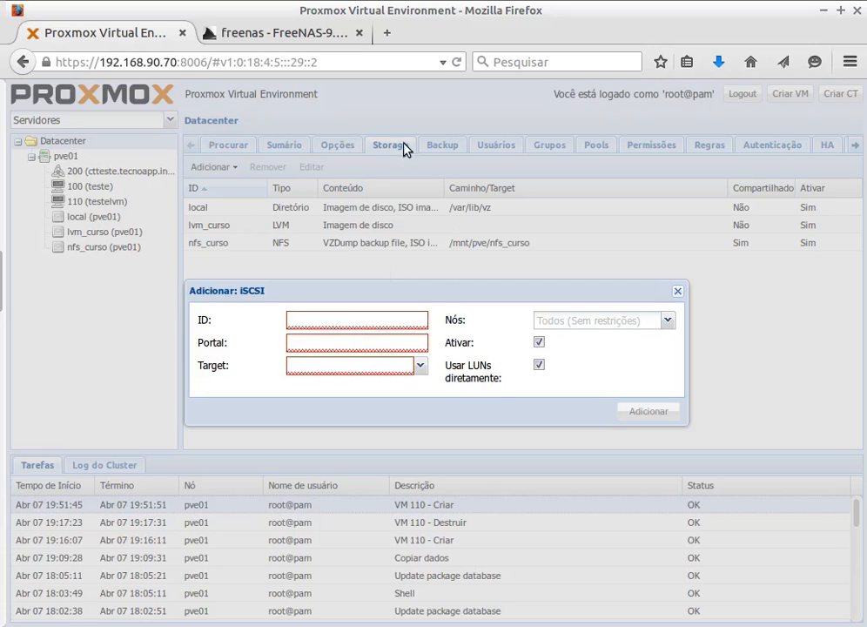
{"action": "left_click_drag", "start_coordinate": [263, 289], "coordinate": [487, 345]}
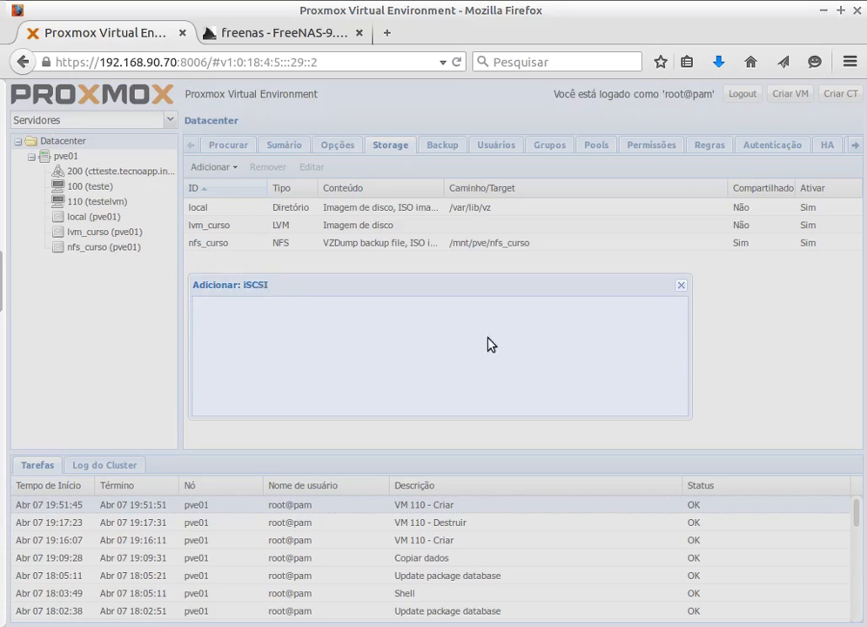
{"action": "left_click", "coordinate": [681, 286]}
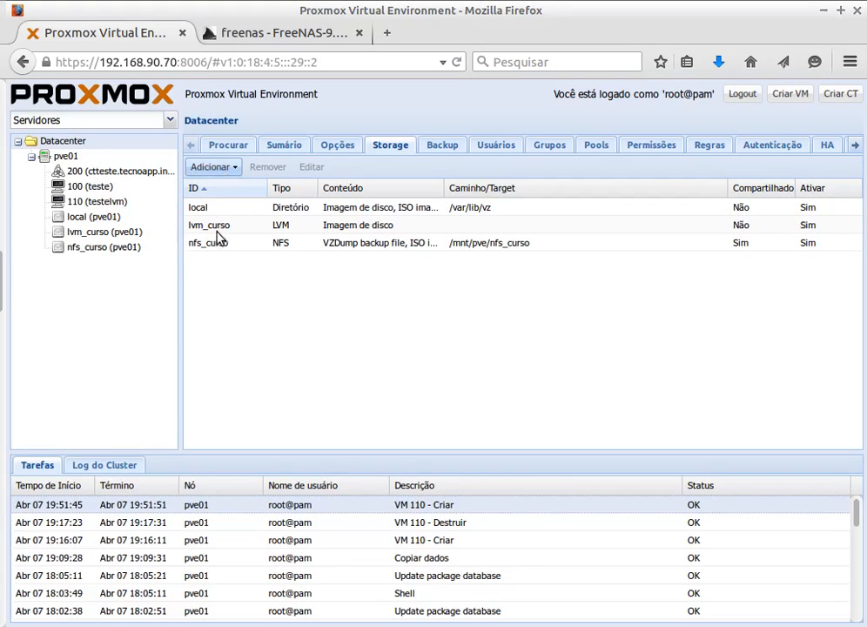
{"action": "left_click", "coordinate": [240, 168]}
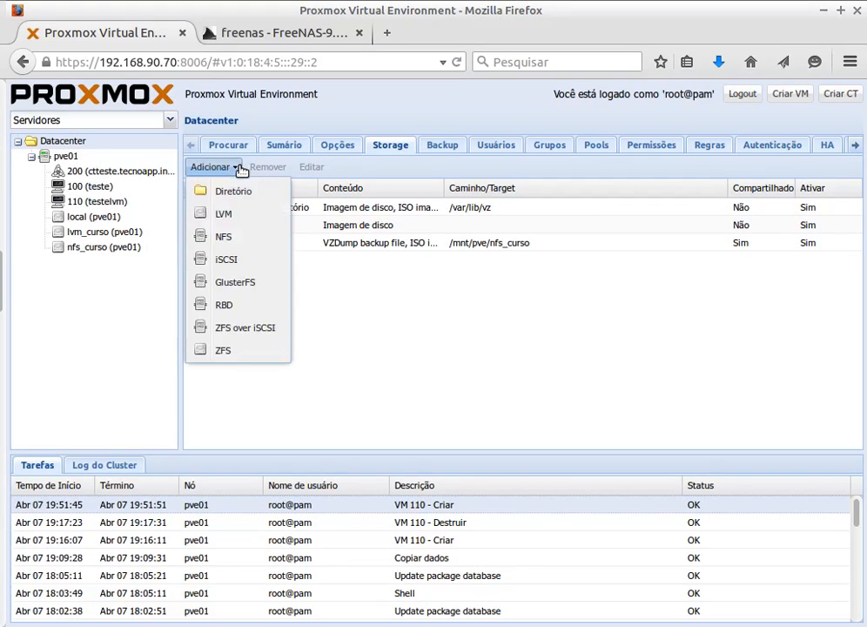
{"action": "left_click", "coordinate": [229, 258]}
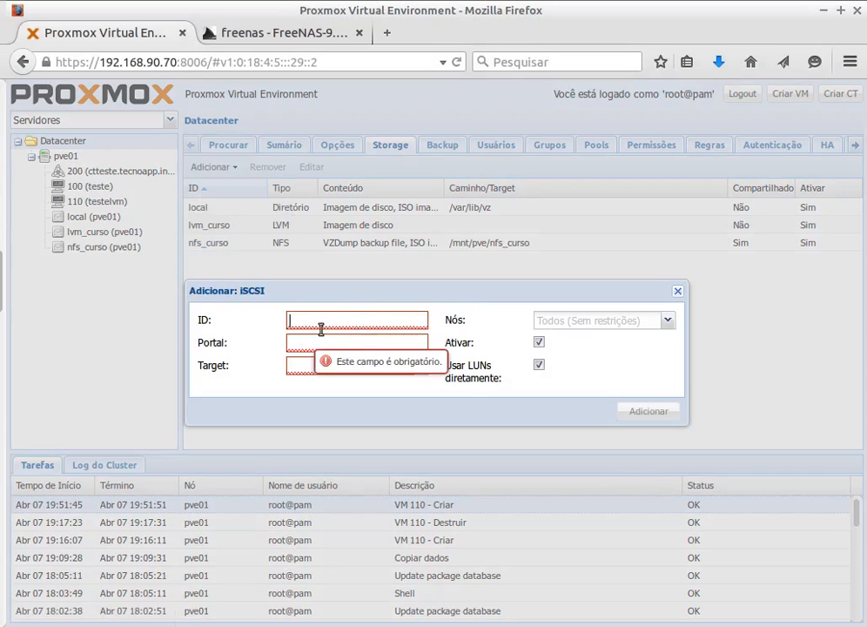
{"action": "type", "text": "is"}
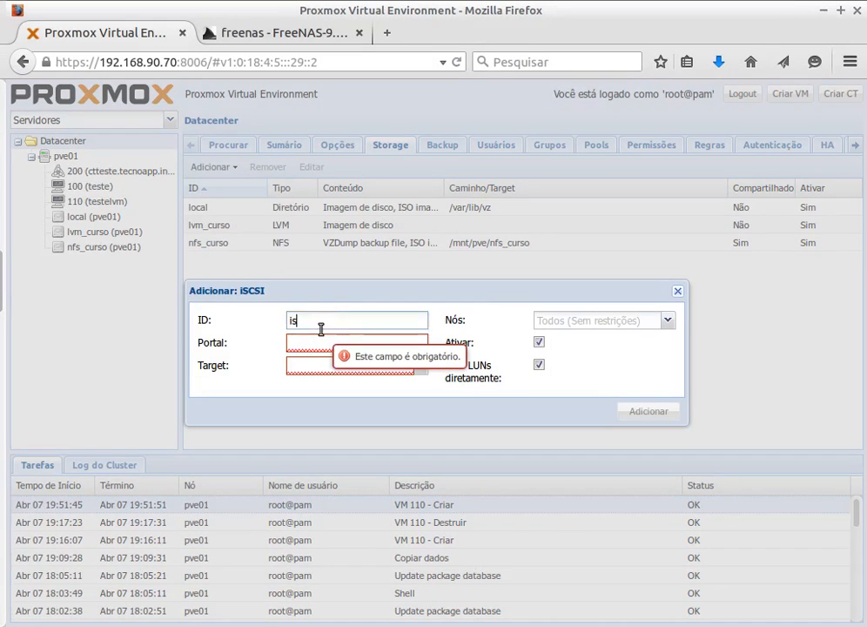
{"action": "type", "text": "csi_"}
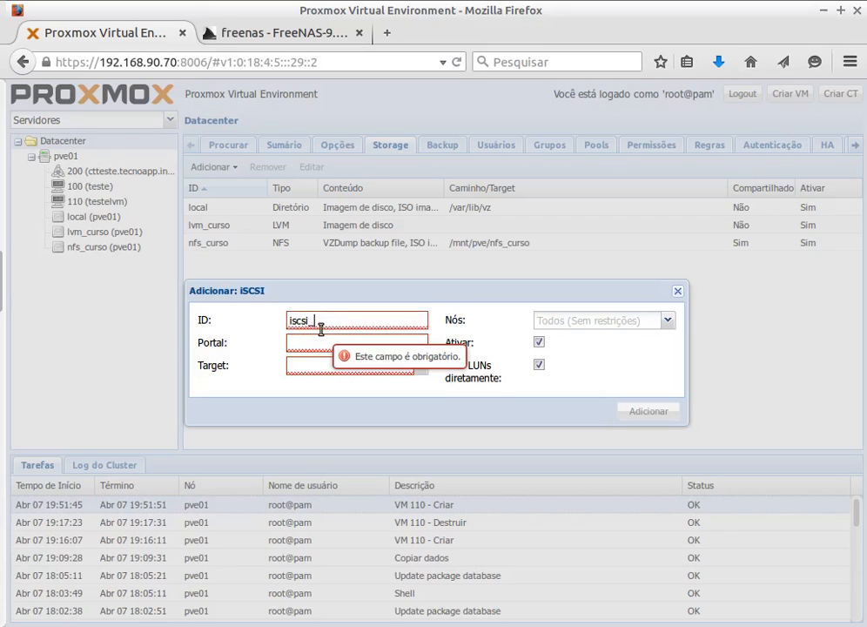
{"action": "type", "text": "direto"}
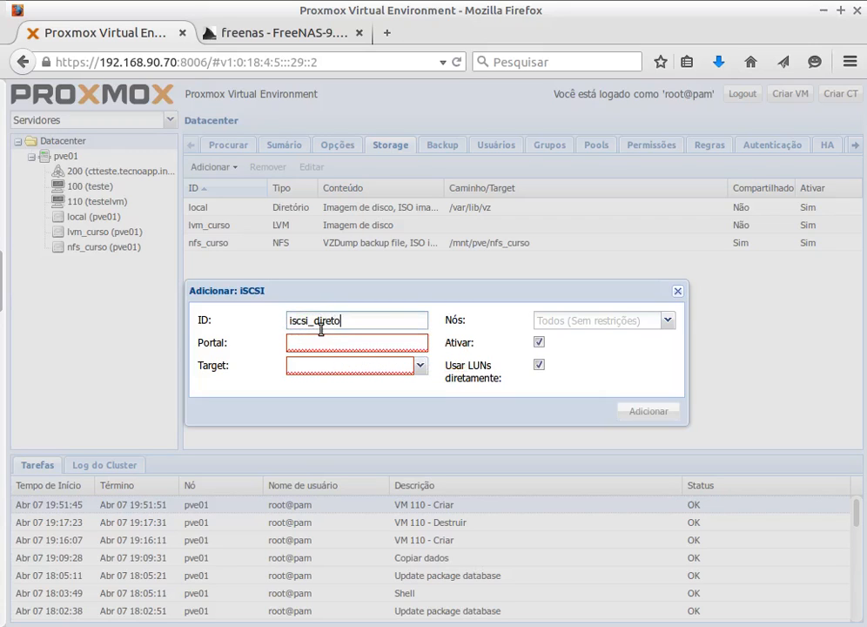
{"action": "type", "text": "_"}
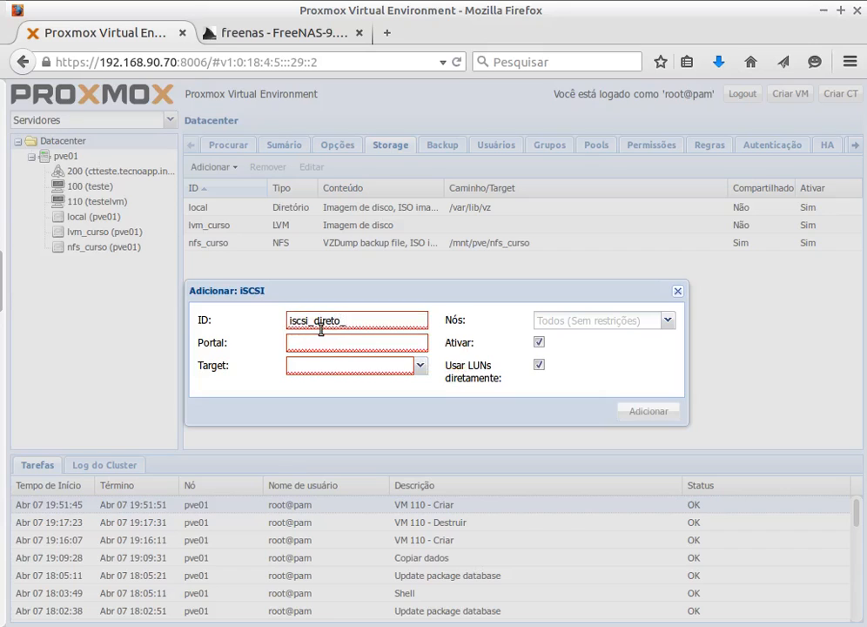
{"action": "type", "text": "curso"}
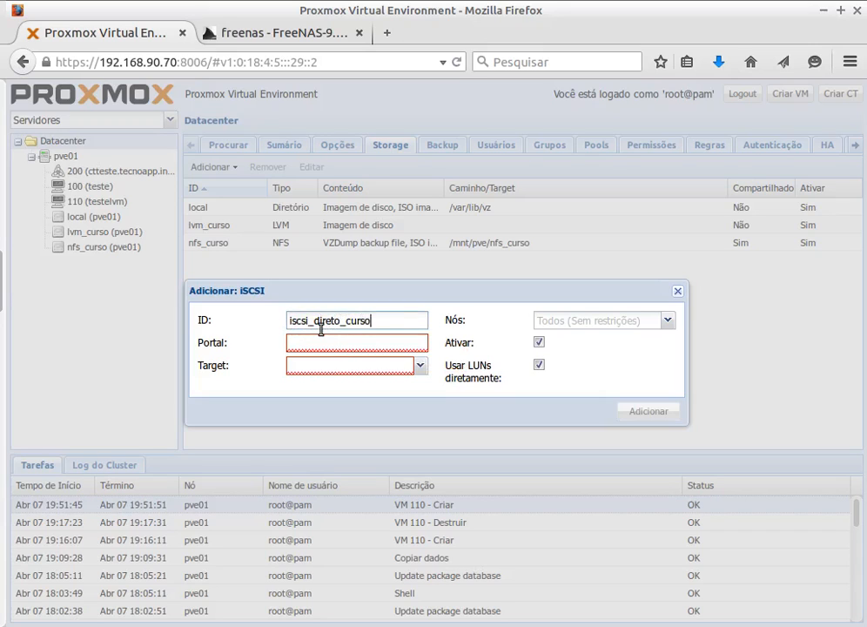
Set the iSCSI storage's portal to the FreeNAS server address 192.168.90.81
{"action": "left_click", "coordinate": [300, 341]}
{"action": "type", "text": "192.168.90."}
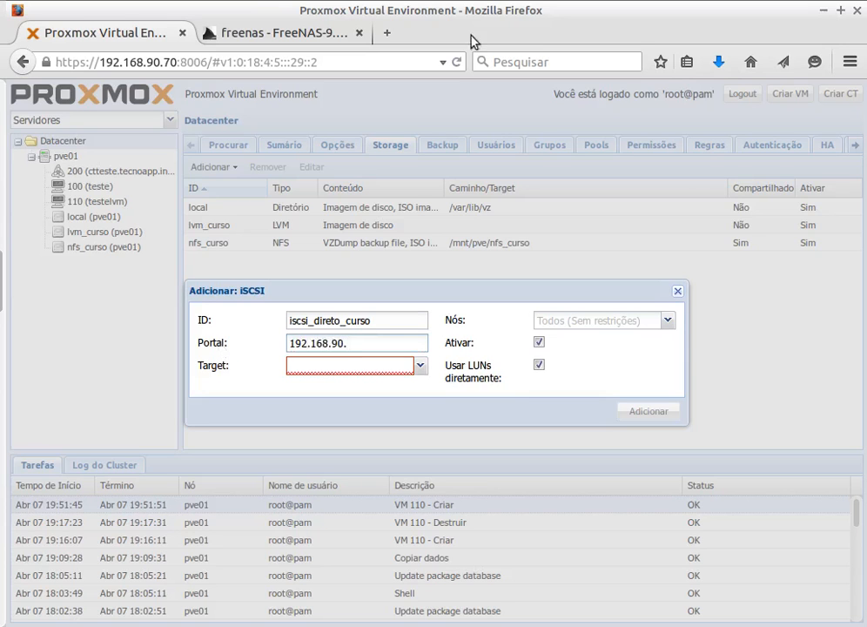
{"action": "left_click", "coordinate": [254, 33]}
{"action": "left_click", "coordinate": [172, 33]}
{"action": "type", "text": "81"}
Choose the target iqn.2005-10.org.freenas.ctl:vm_nfs1target, keep direct LUN use enabled, and add the iSCSI storage
{"action": "left_click", "coordinate": [421, 371]}
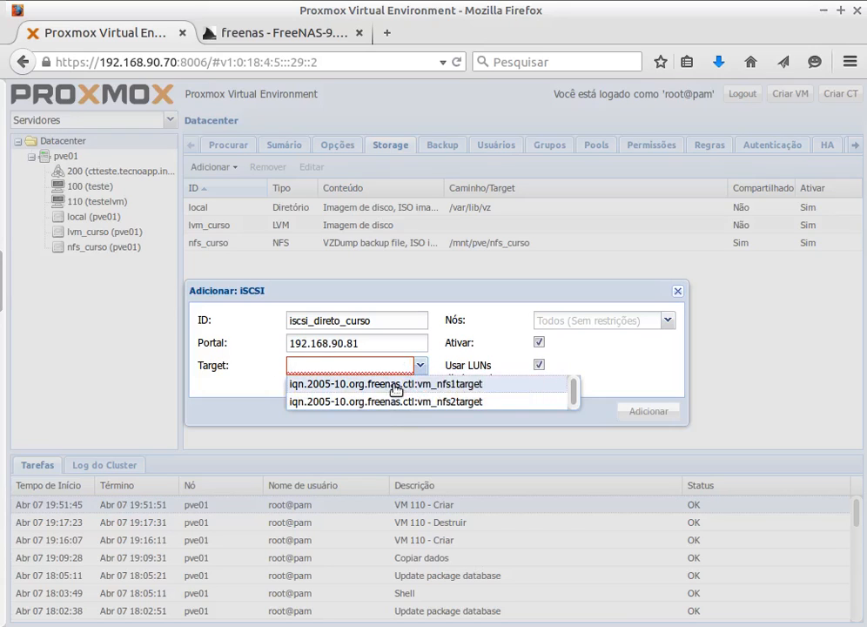
{"action": "left_click", "coordinate": [329, 389]}
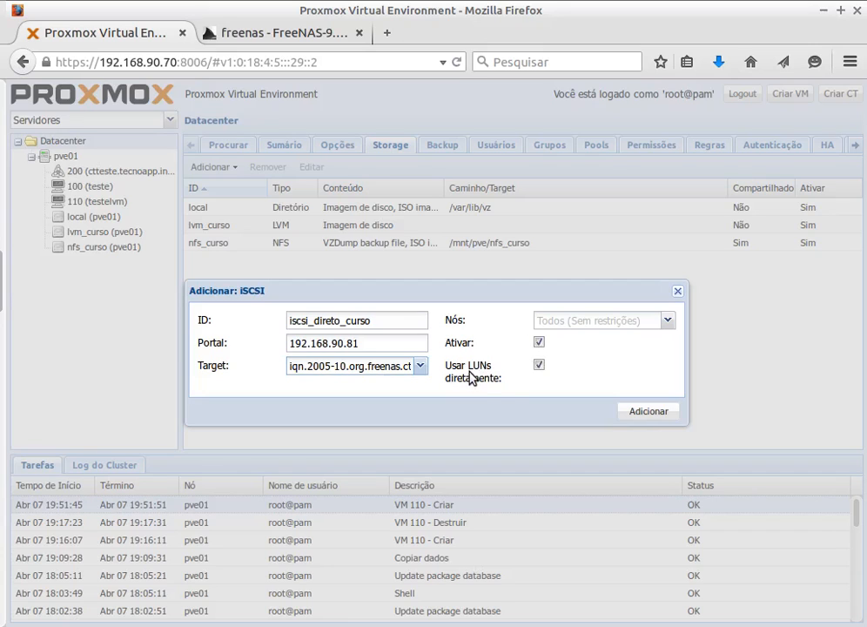
{"action": "left_click", "coordinate": [538, 367]}
{"action": "left_click", "coordinate": [539, 367]}
{"action": "left_click", "coordinate": [647, 413]}
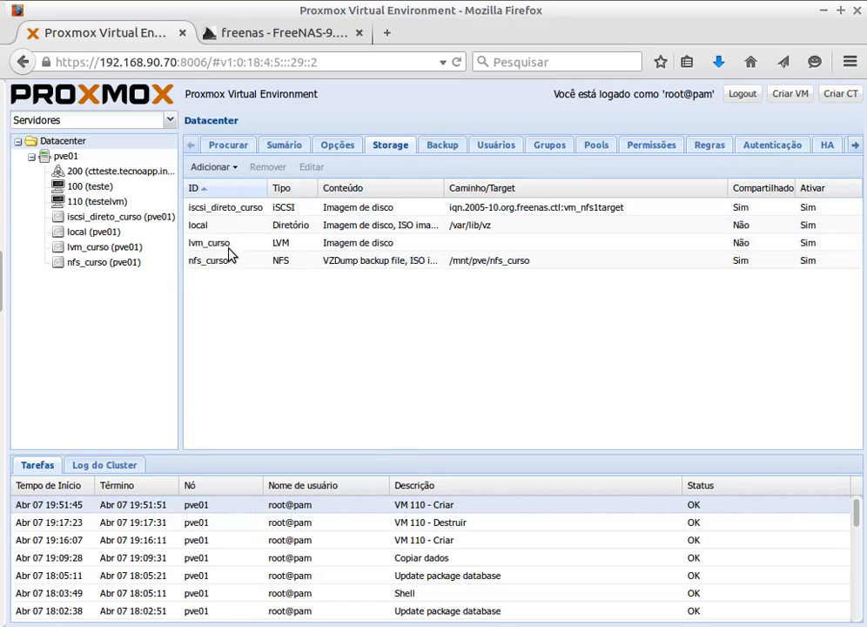
Review the settings of the iscsi_direto_curso storage, including direct LUN use, and close them without changes
{"action": "left_click", "coordinate": [215, 210]}
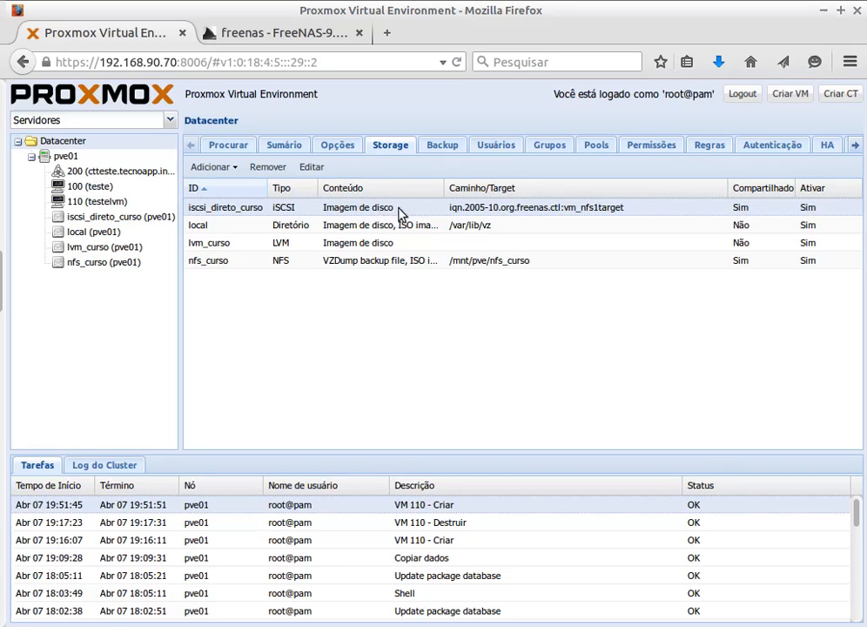
{"action": "left_click", "coordinate": [311, 166]}
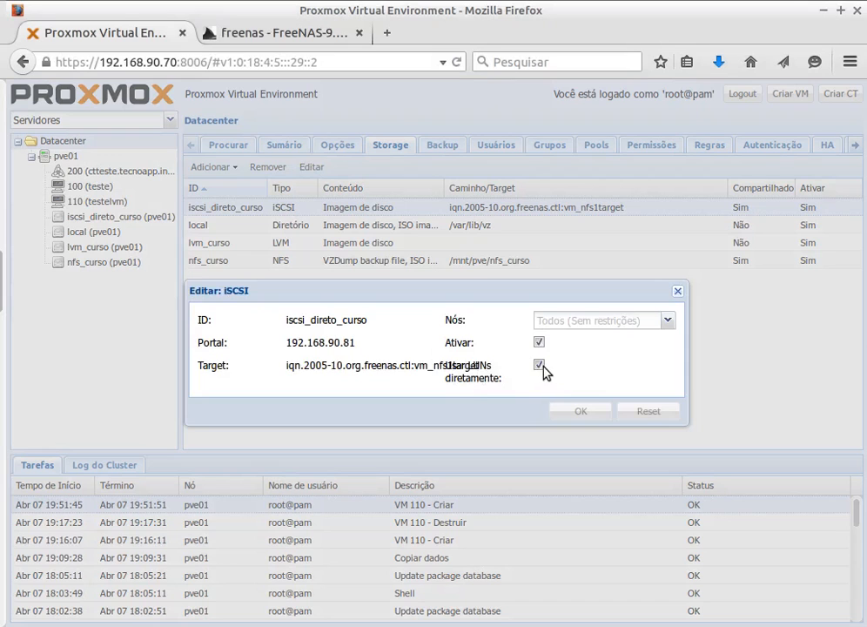
{"action": "left_click", "coordinate": [678, 291]}
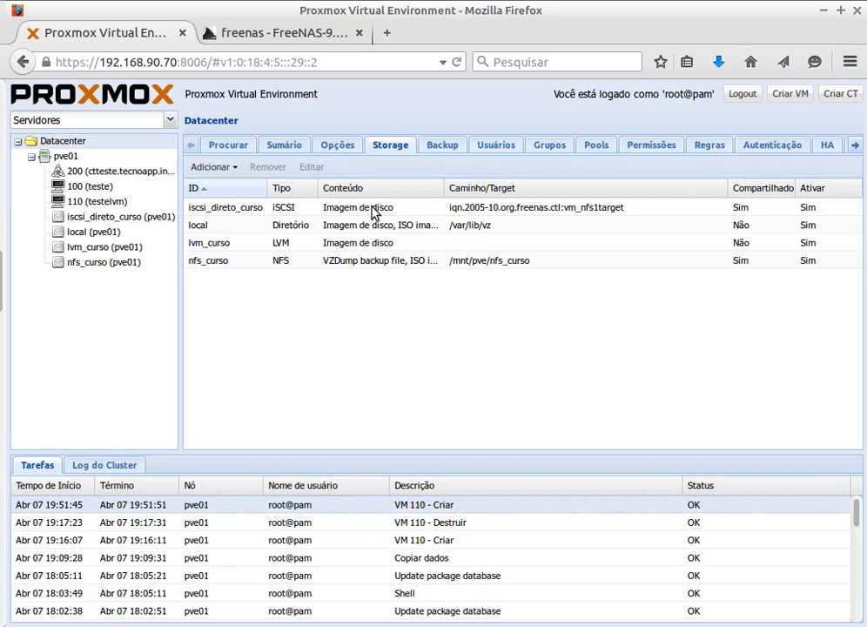
{"action": "left_click", "coordinate": [601, 210]}
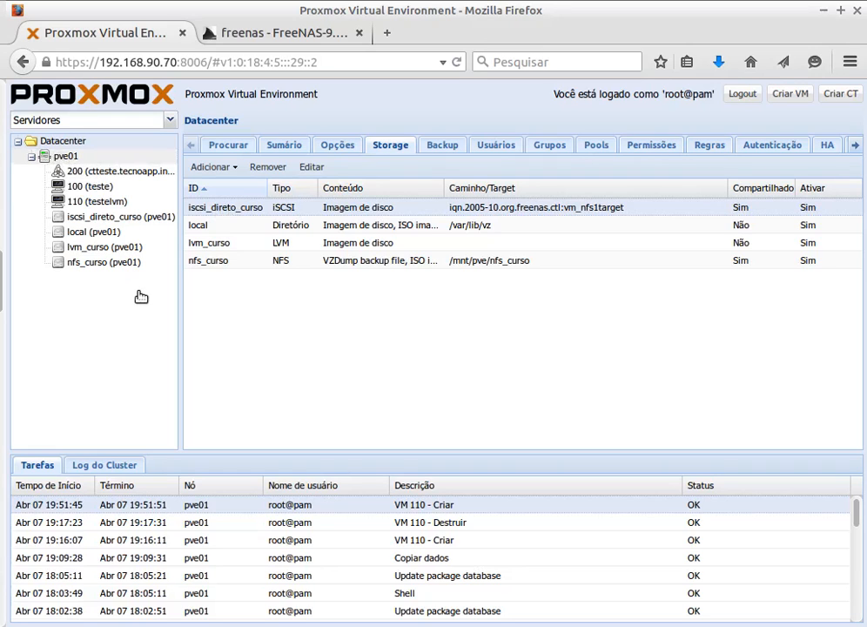
Start creating a virtual machine on pve01 with the VM ID 109 and the name teste3
{"action": "left_click", "coordinate": [66, 157]}
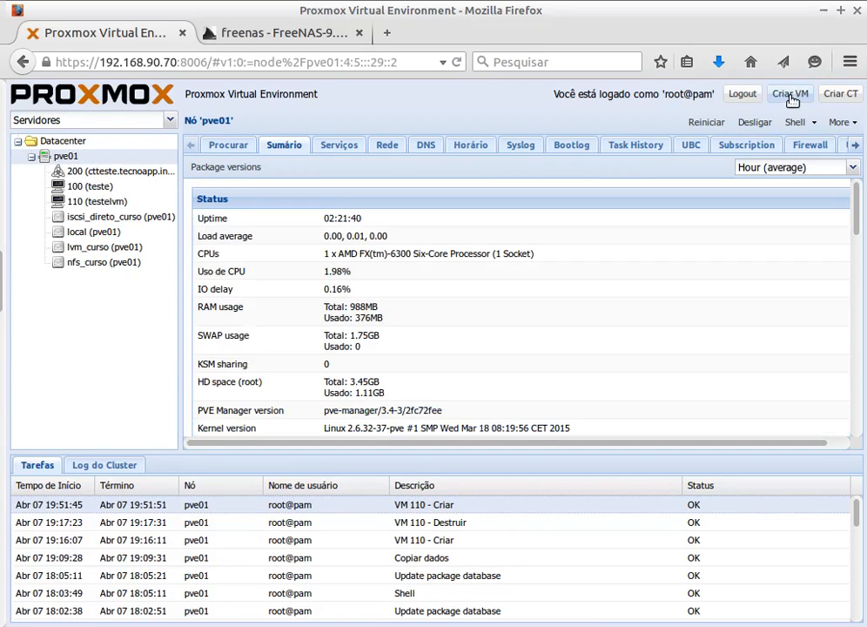
{"action": "left_click", "coordinate": [791, 96]}
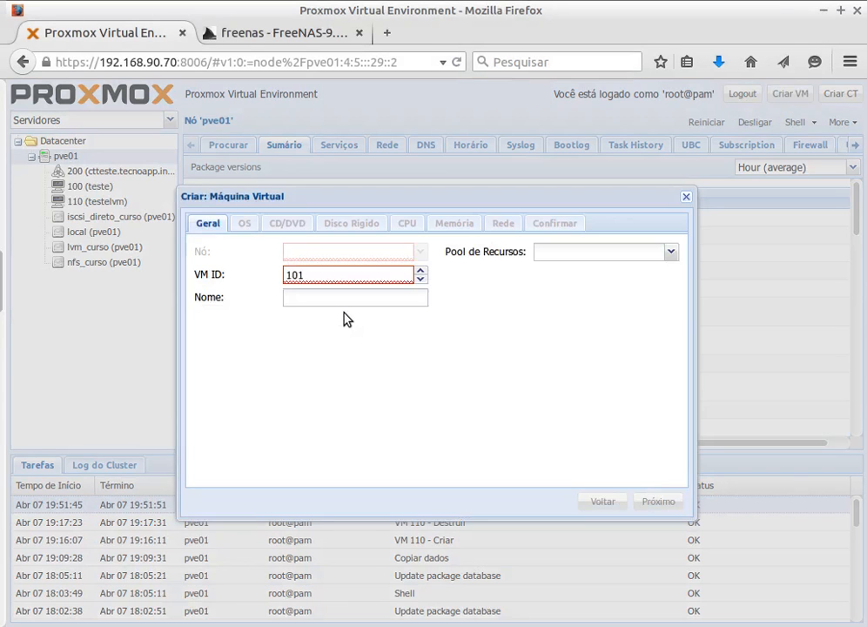
{"action": "left_click_drag", "start_coordinate": [313, 279], "coordinate": [280, 273]}
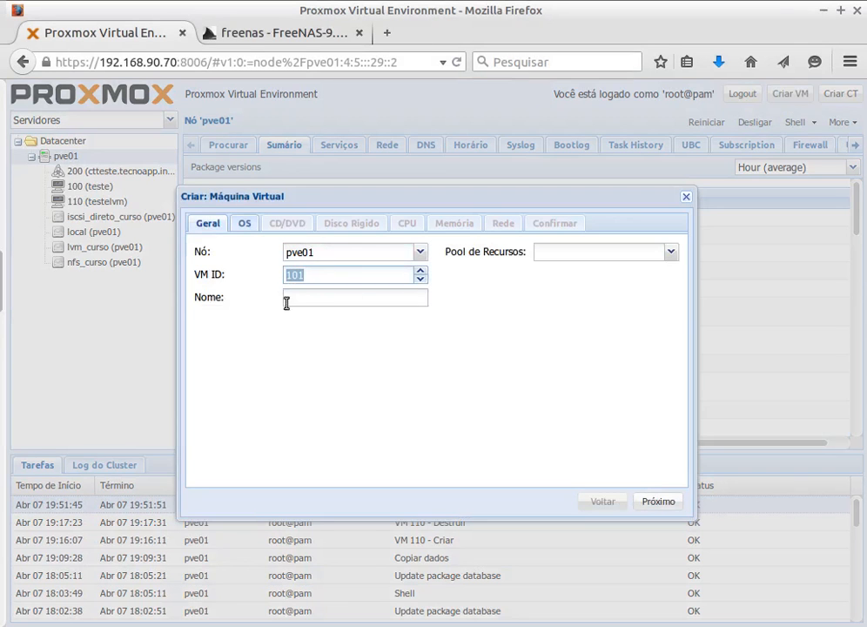
{"action": "type", "text": "109"}
{"action": "left_click", "coordinate": [296, 303]}
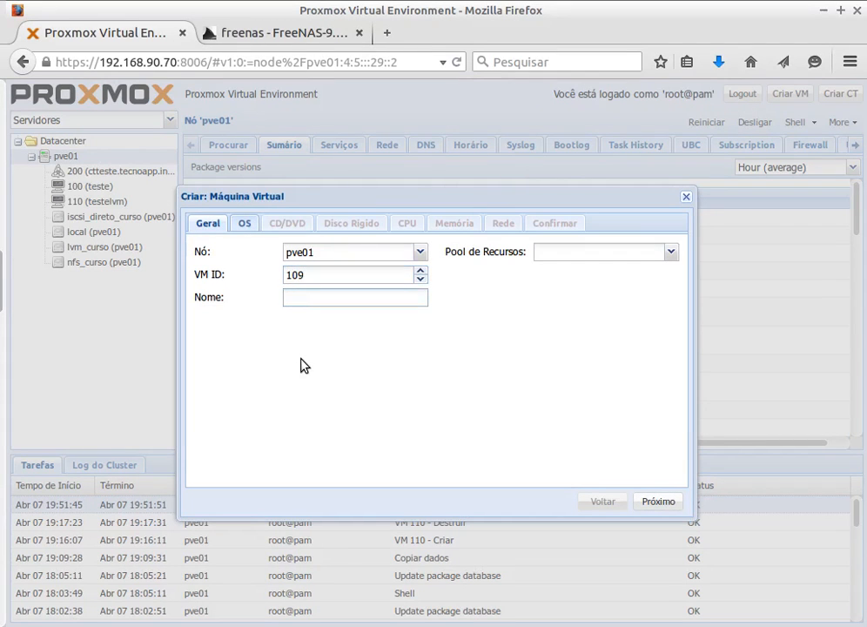
{"action": "type", "text": "teste2"}
{"action": "key", "text": "BackSpace"}
{"action": "type", "text": "3"}
{"action": "key", "text": "Return"}
Set the guest system to Microsoft Windows XP/2003, use the WinXPPRO_SP2.iso image, and proceed to the hard disk settings
{"action": "left_click", "coordinate": [253, 331]}
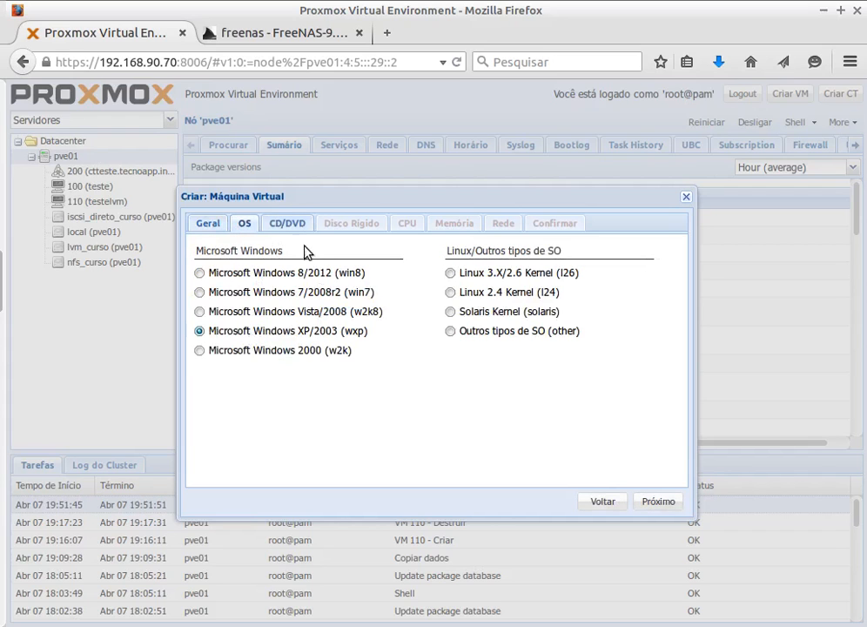
{"action": "key", "text": "Return"}
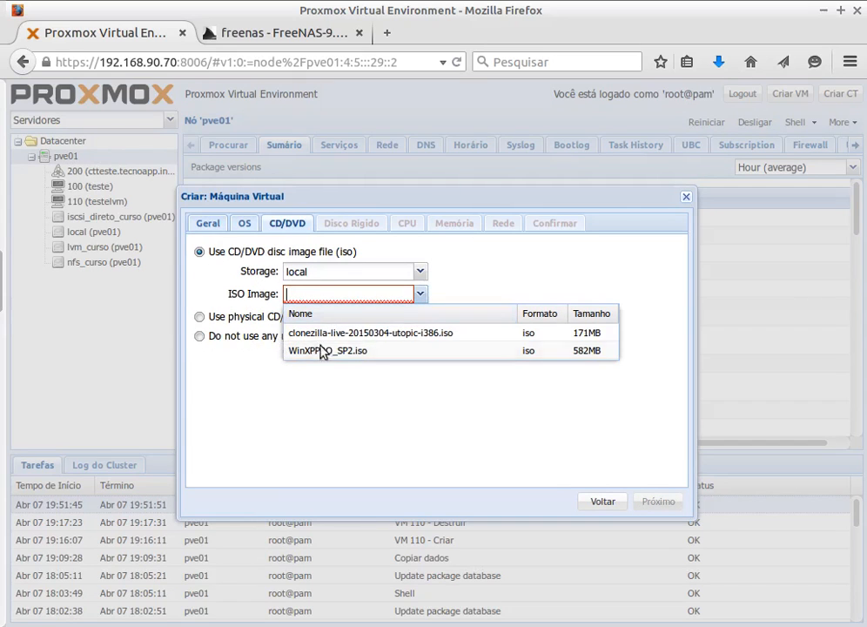
{"action": "left_click", "coordinate": [289, 350]}
{"action": "left_click", "coordinate": [346, 223]}
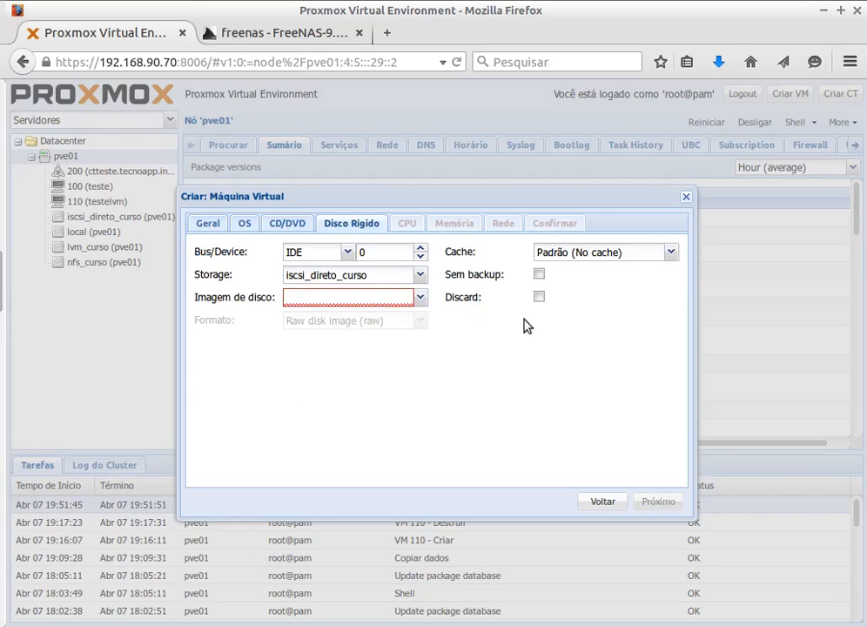
Place the new machine's hard disk on the iscsi_direto_curso storage and use the disk image CH 00 ID 0 LUN 0
{"action": "left_click", "coordinate": [421, 275]}
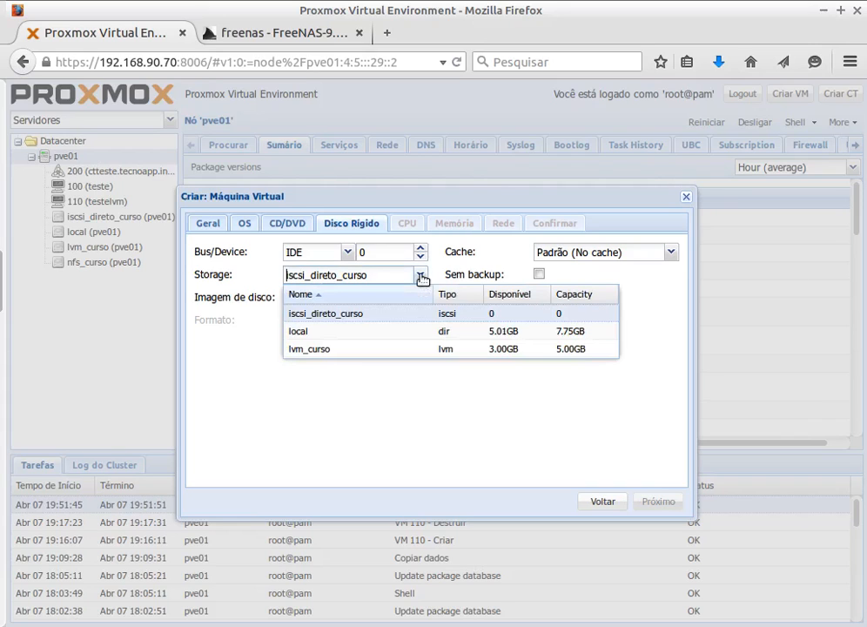
{"action": "left_click", "coordinate": [321, 316]}
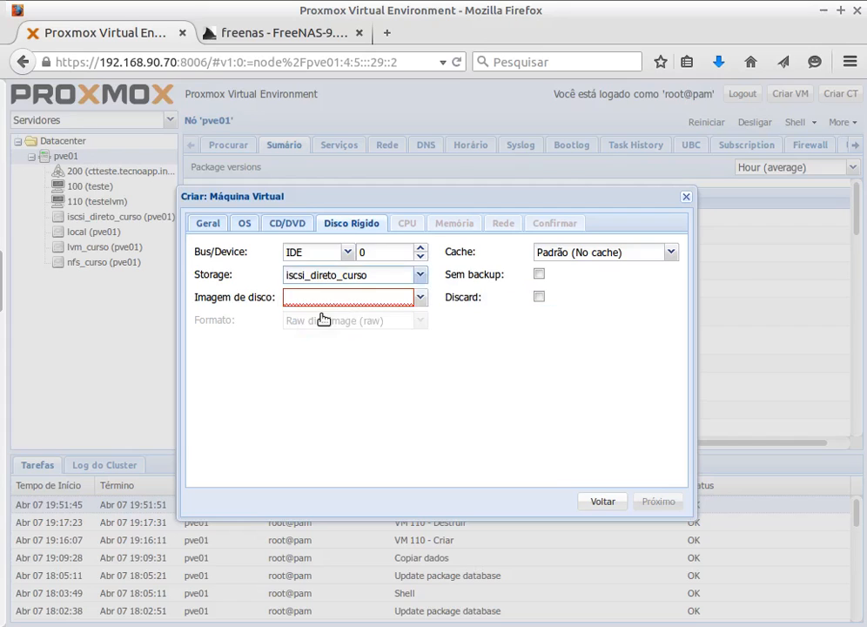
{"action": "left_click", "coordinate": [421, 298]}
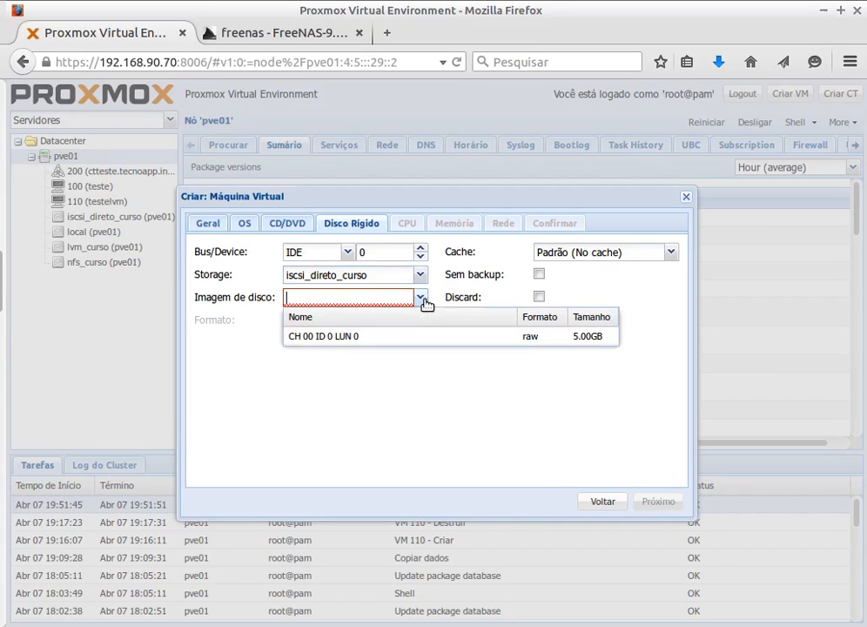
{"action": "left_click", "coordinate": [319, 345]}
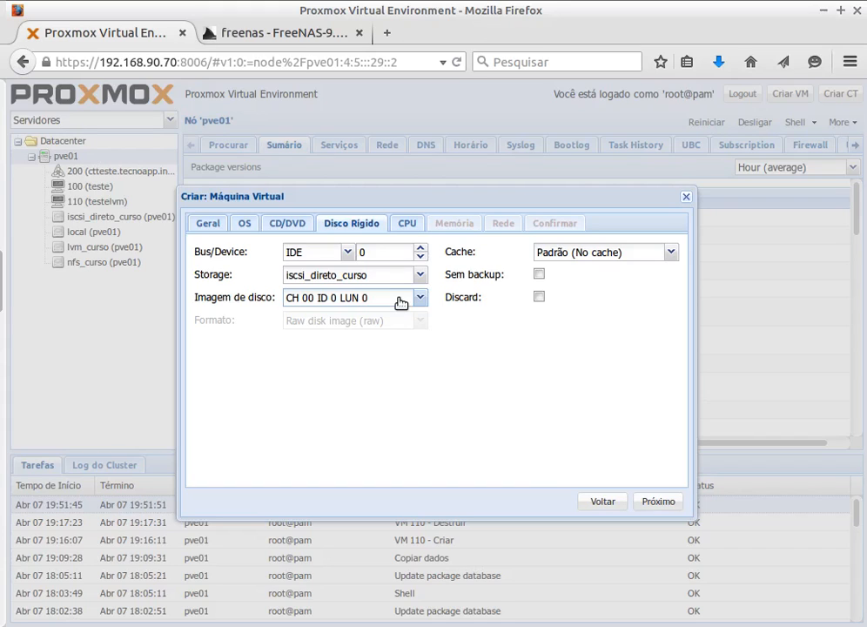
Set the memory to 256 MB, keep the default CPU and bridged network settings, and create the virtual machine
{"action": "left_click", "coordinate": [410, 228]}
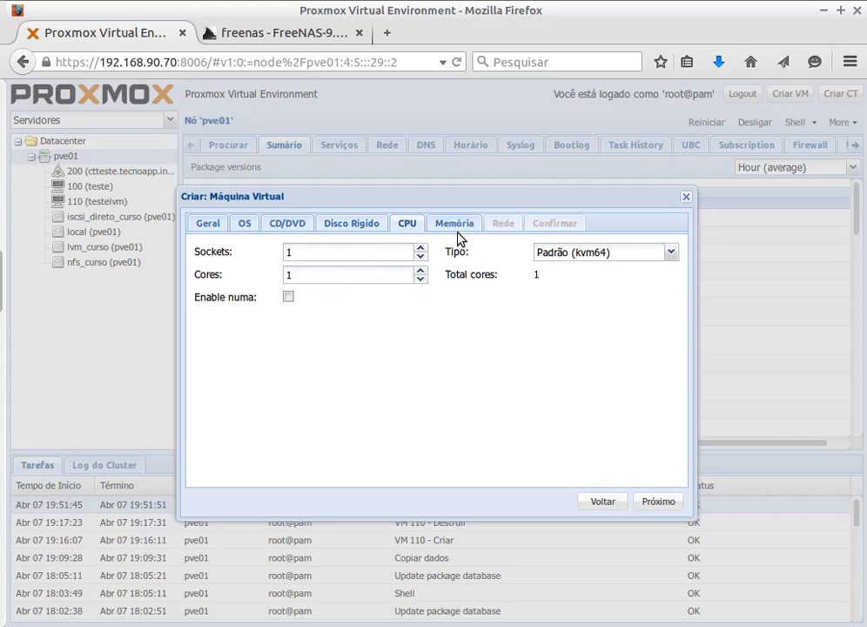
{"action": "left_click", "coordinate": [455, 224]}
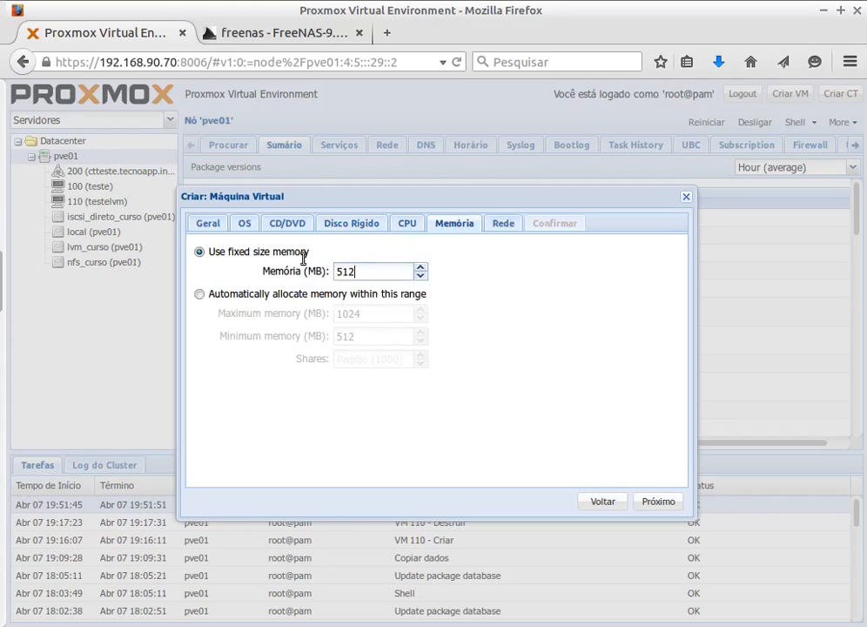
{"action": "type", "text": "256"}
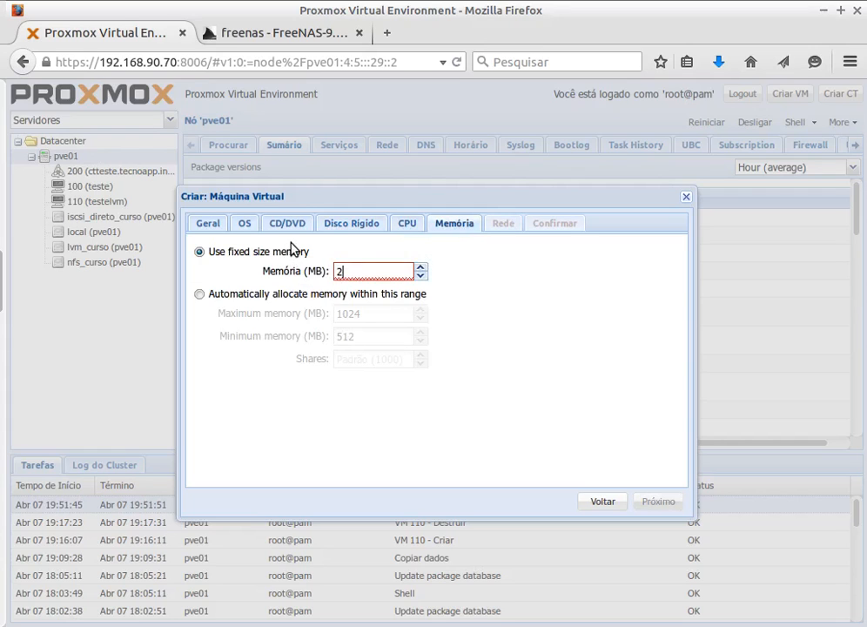
{"action": "left_click", "coordinate": [501, 223]}
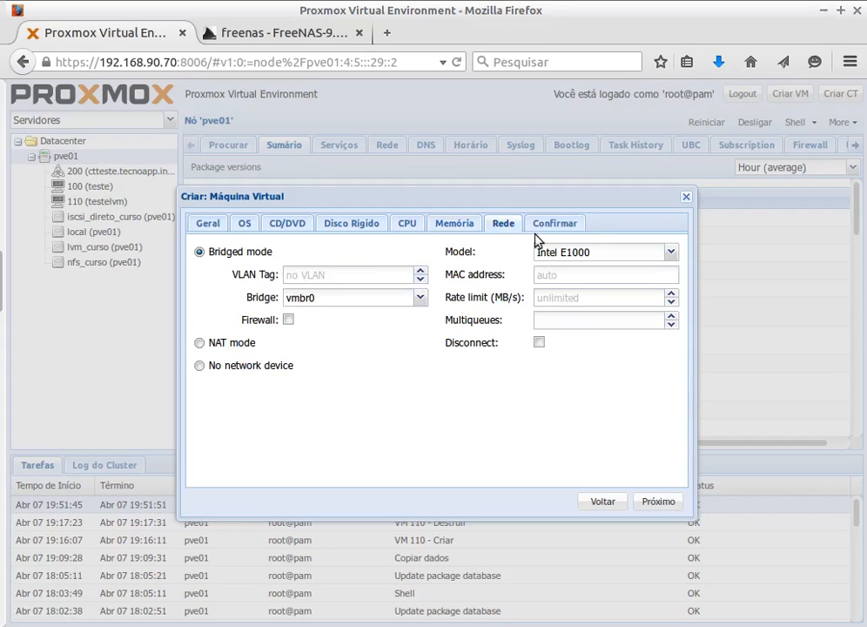
{"action": "left_click", "coordinate": [659, 502]}
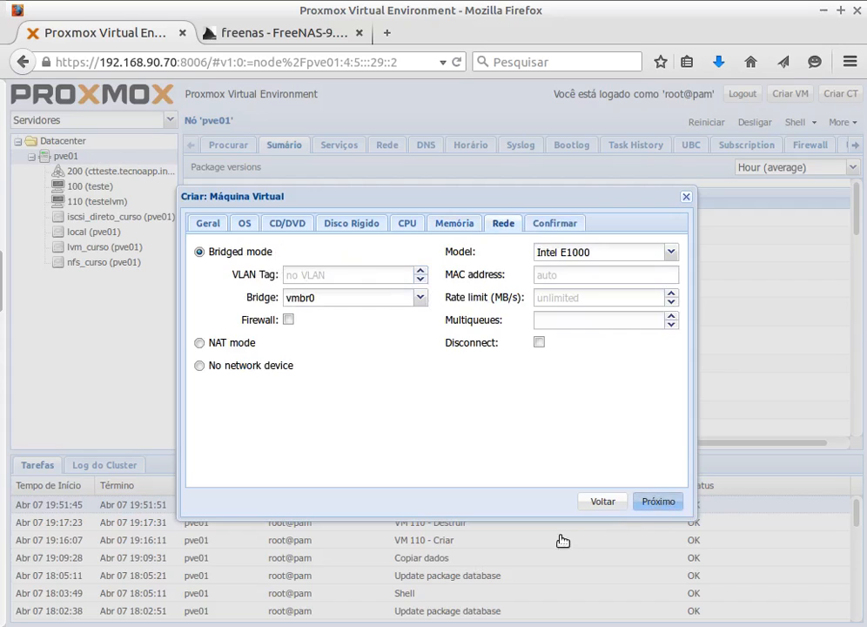
{"action": "left_click", "coordinate": [658, 502]}
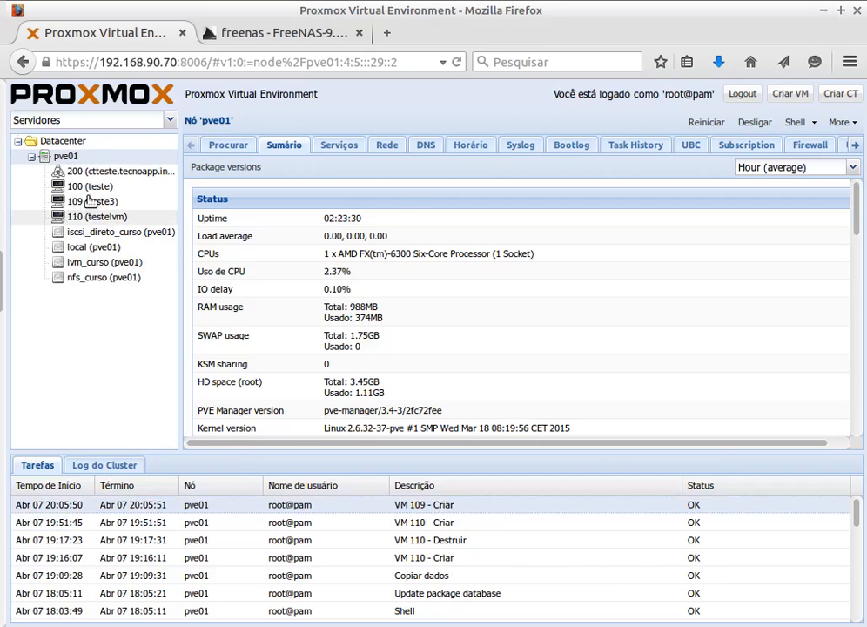
Examine the hardware of virtual machine 109 and the iscsi_direto_curso entry in the datacenter's storage list
{"action": "left_click", "coordinate": [79, 202]}
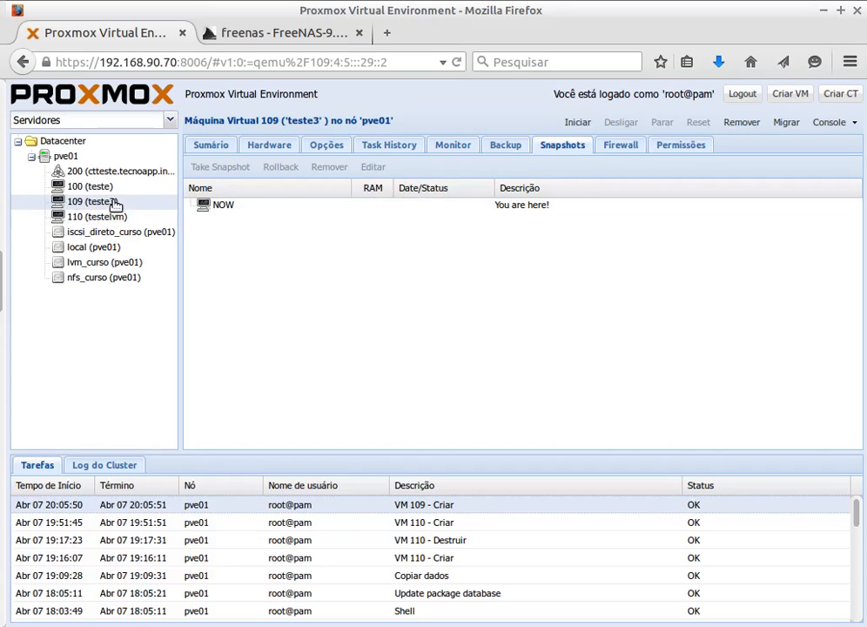
{"action": "left_click", "coordinate": [266, 147]}
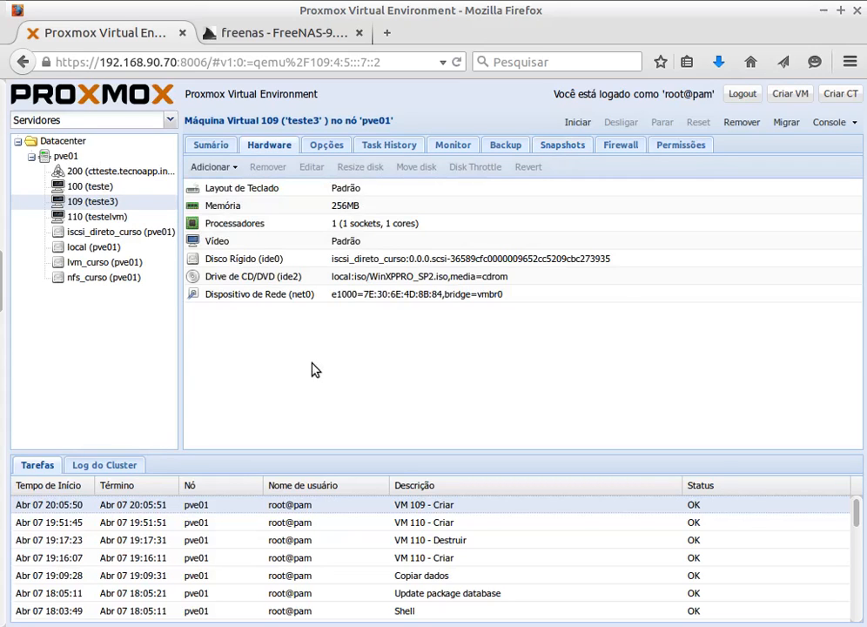
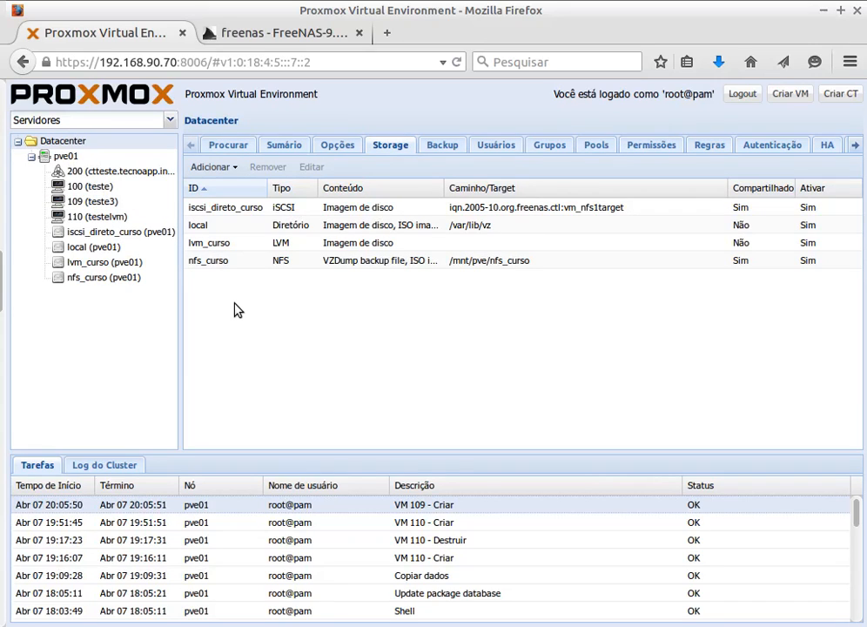
{"action": "left_click", "coordinate": [196, 211]}
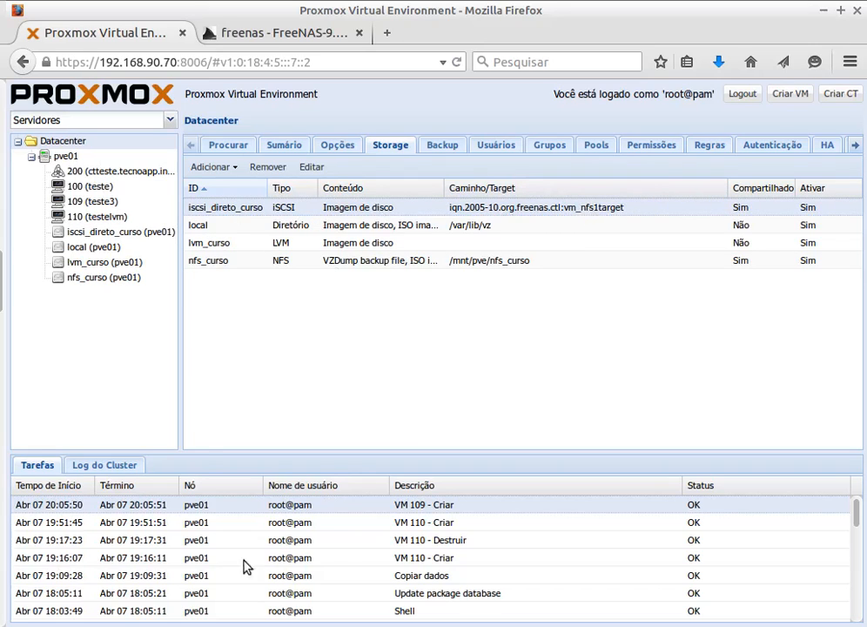
Start adding an iSCSI storage to the datacenter with the ID iscsi_lvm_curso and the portal 192.168.90.81
{"action": "left_click", "coordinate": [234, 168]}
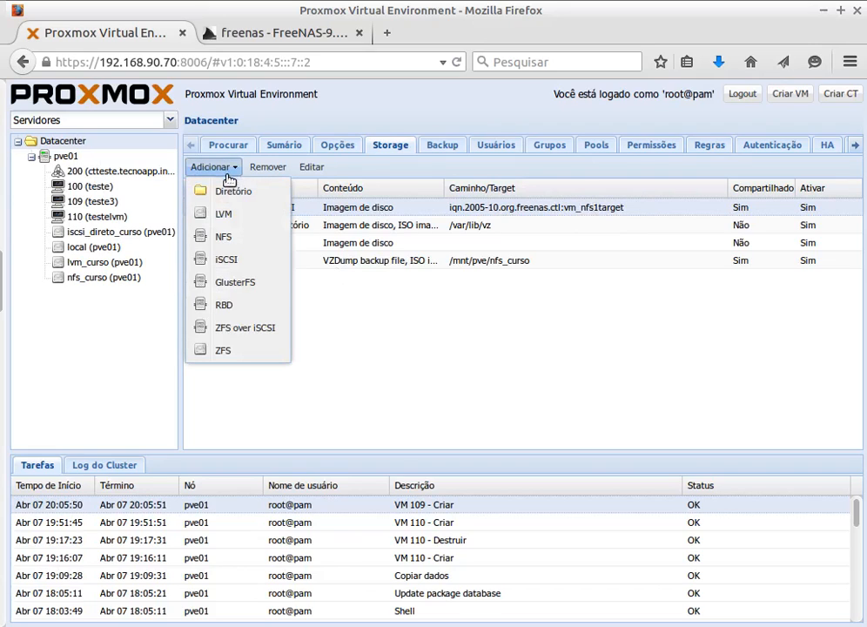
{"action": "left_click", "coordinate": [227, 260]}
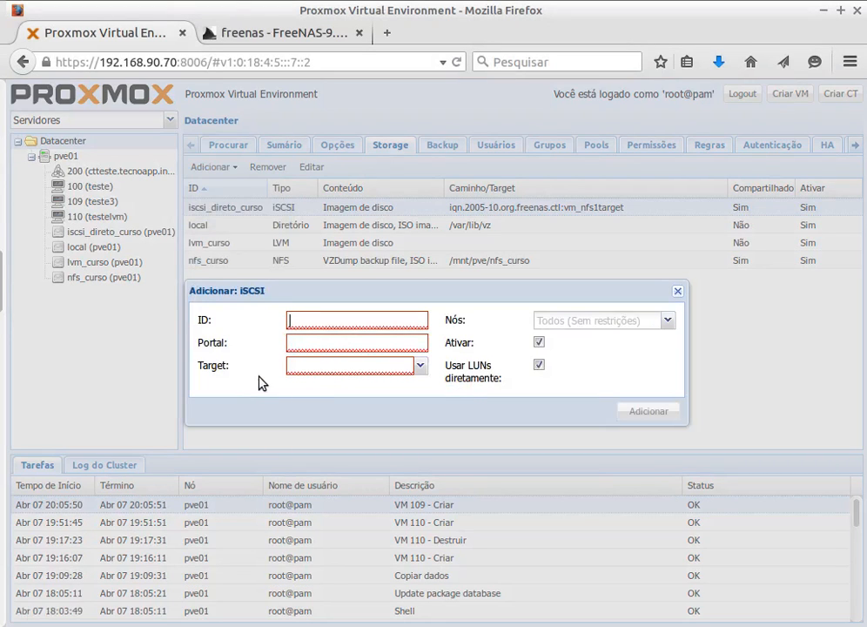
{"action": "type", "text": "iscsi"}
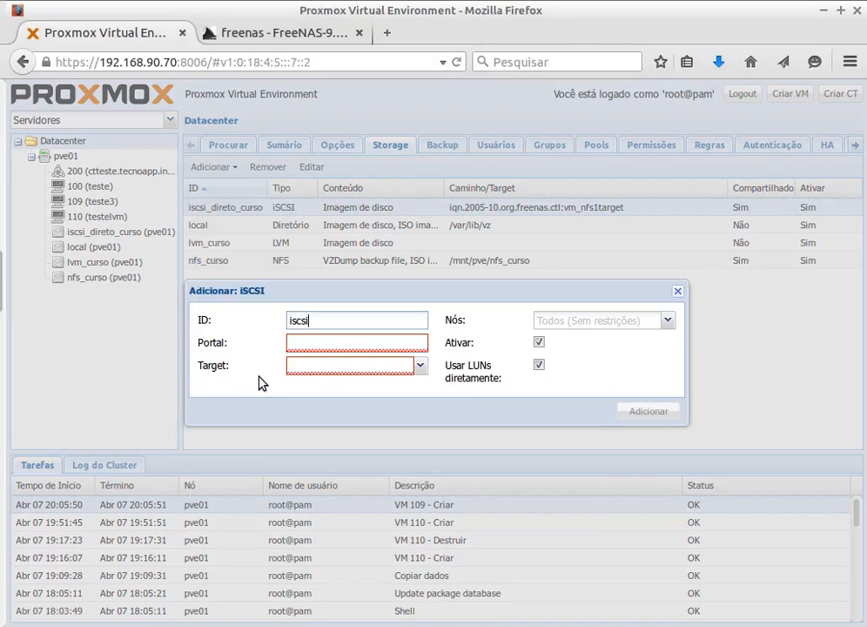
{"action": "type", "text": "_lvm_"}
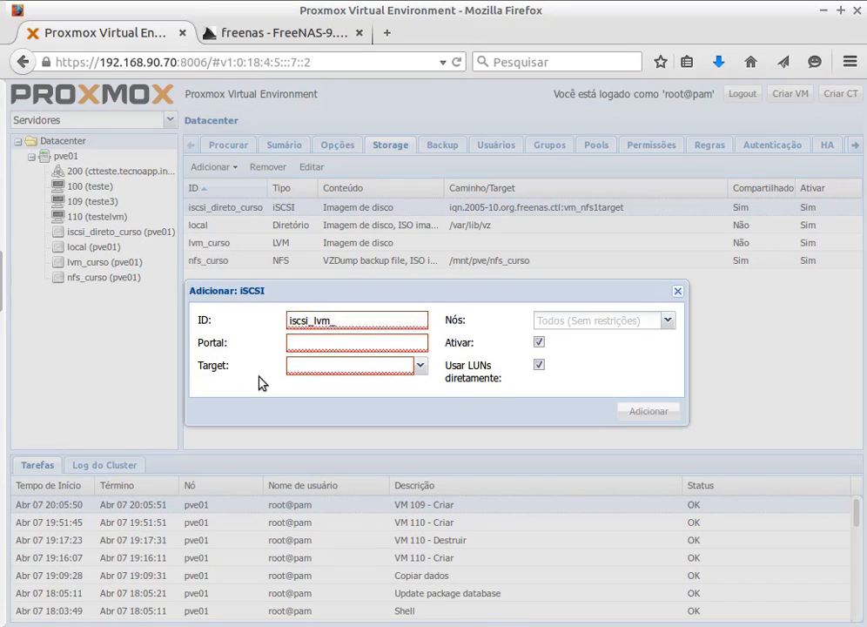
{"action": "type", "text": "curso"}
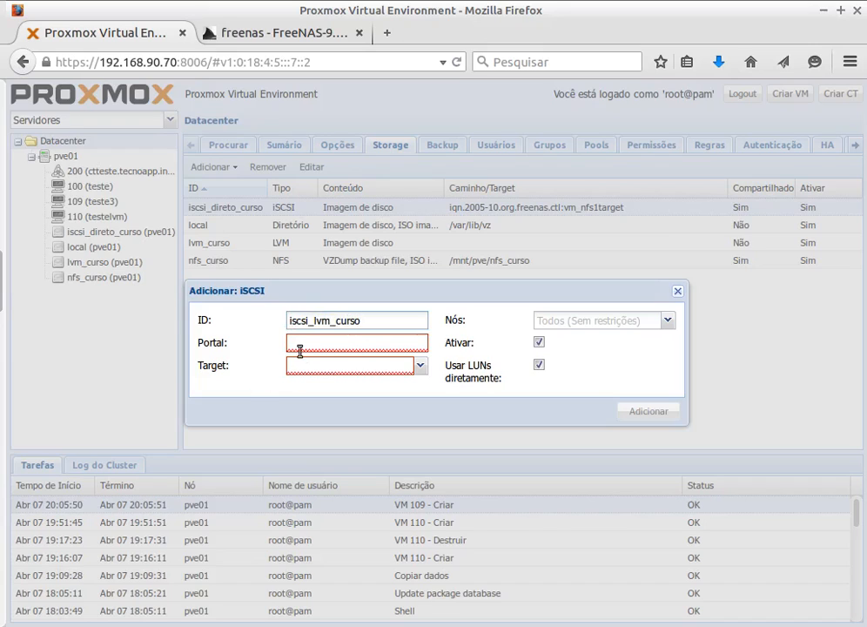
{"action": "left_click", "coordinate": [299, 342]}
{"action": "type", "text": "192.1"}
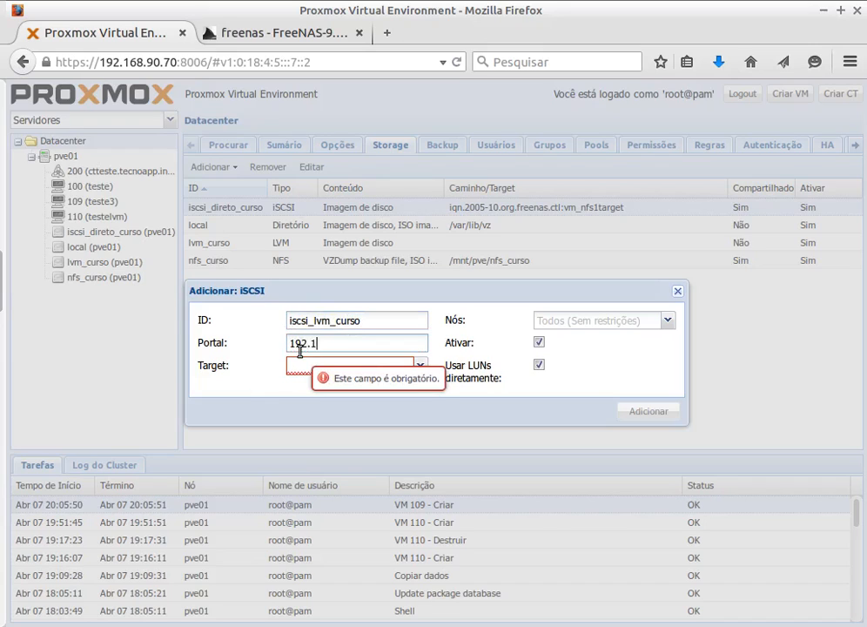
{"action": "type", "text": "68.90."}
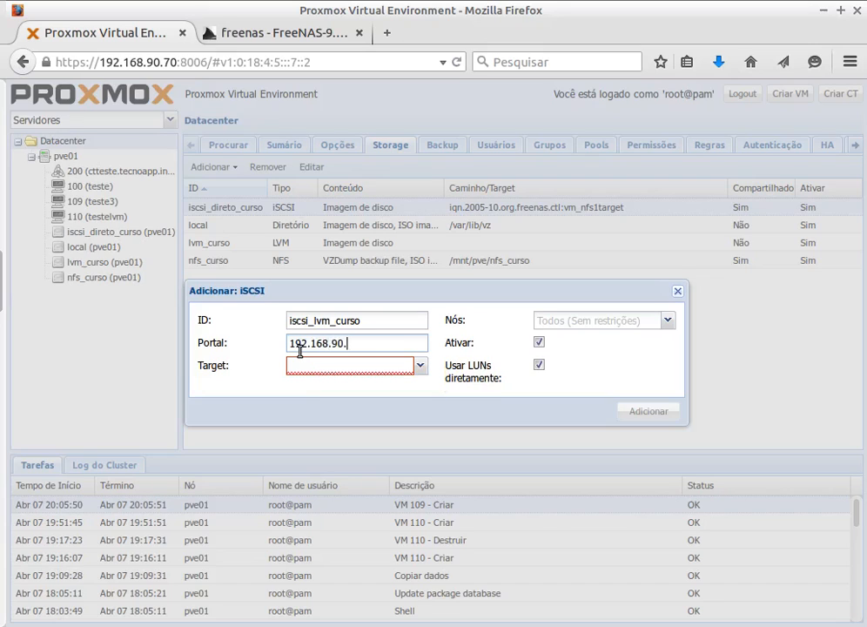
{"action": "type", "text": "81"}
Choose the target iqn.2005-10.org.freenas.ctl:vm_nfs2target, disable direct LUN use, add the storage, and select it in the list
{"action": "left_click", "coordinate": [421, 367]}
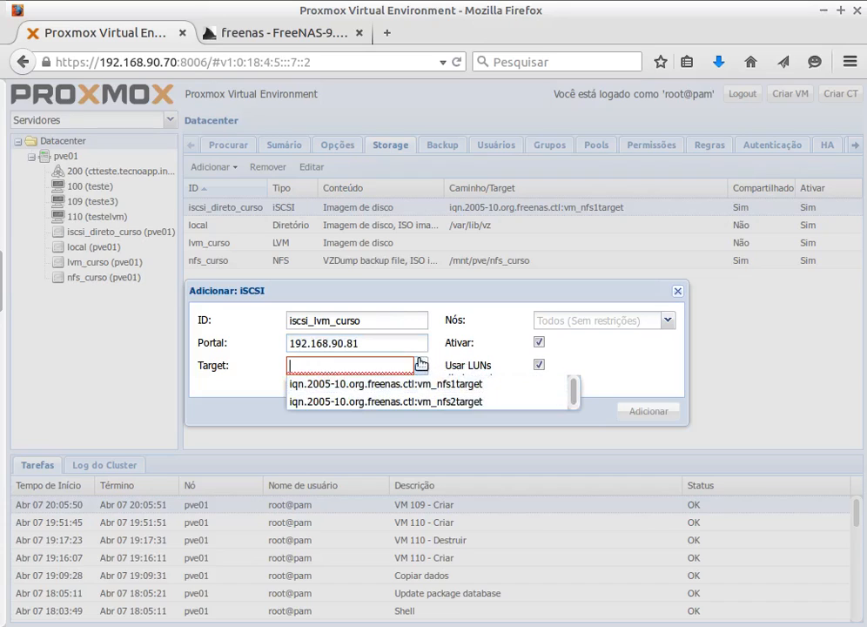
{"action": "left_click", "coordinate": [370, 403]}
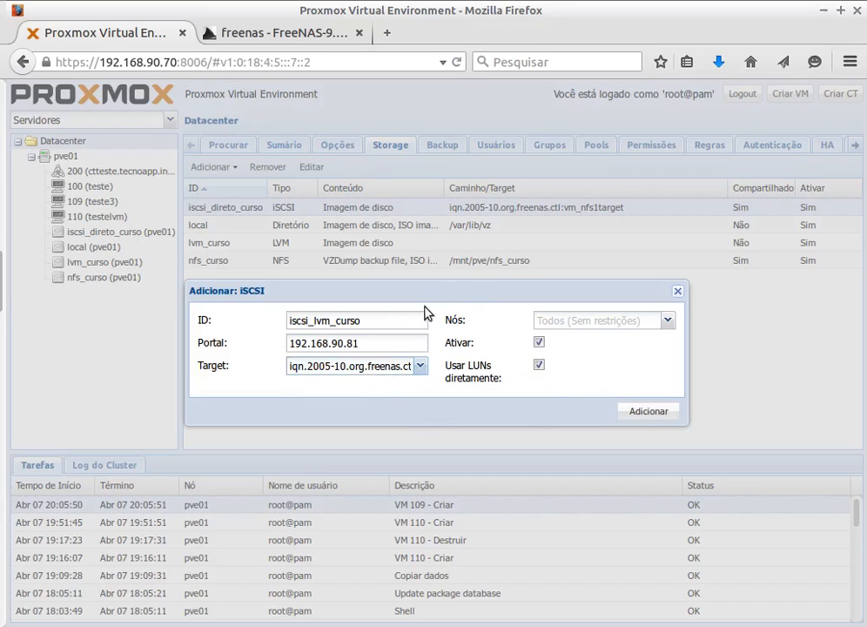
{"action": "left_click", "coordinate": [539, 367]}
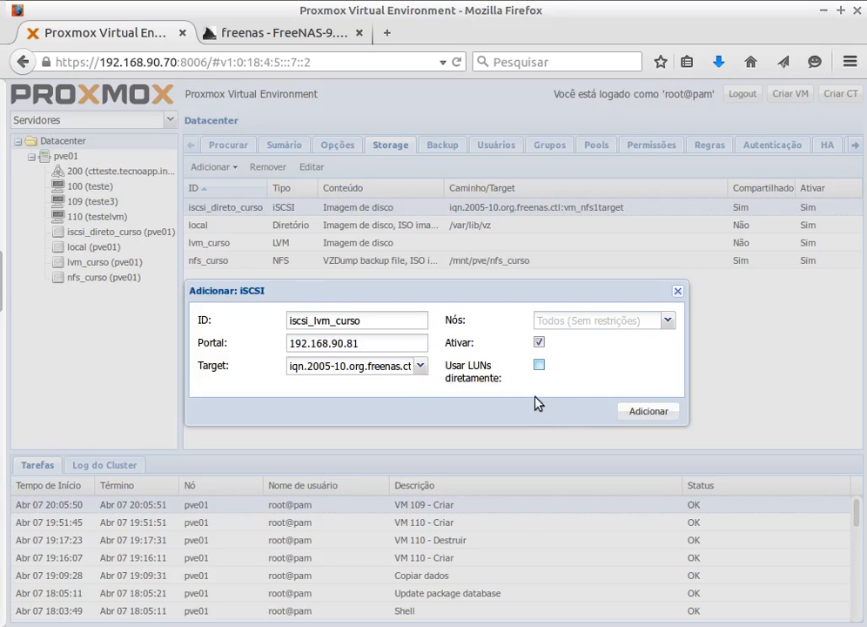
{"action": "left_click", "coordinate": [652, 414]}
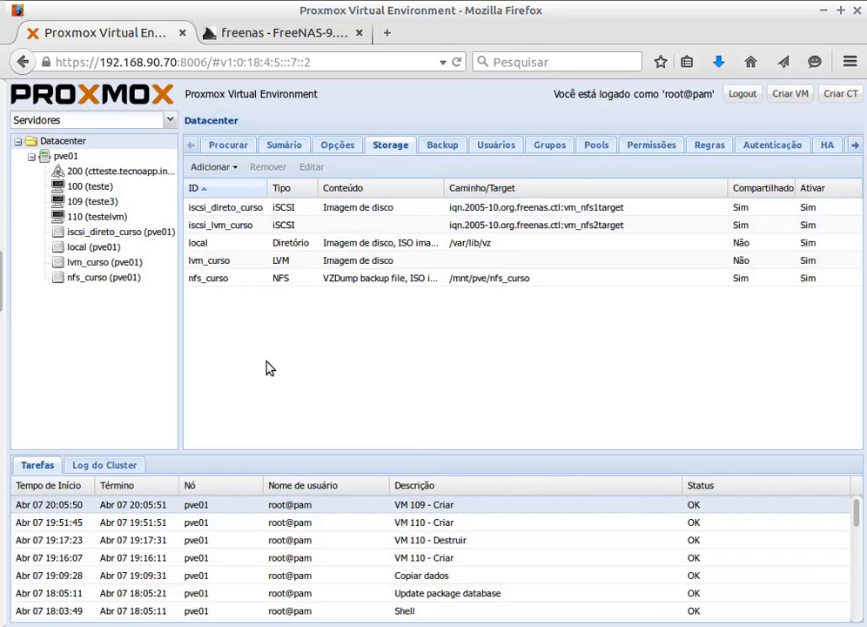
{"action": "left_click", "coordinate": [212, 228]}
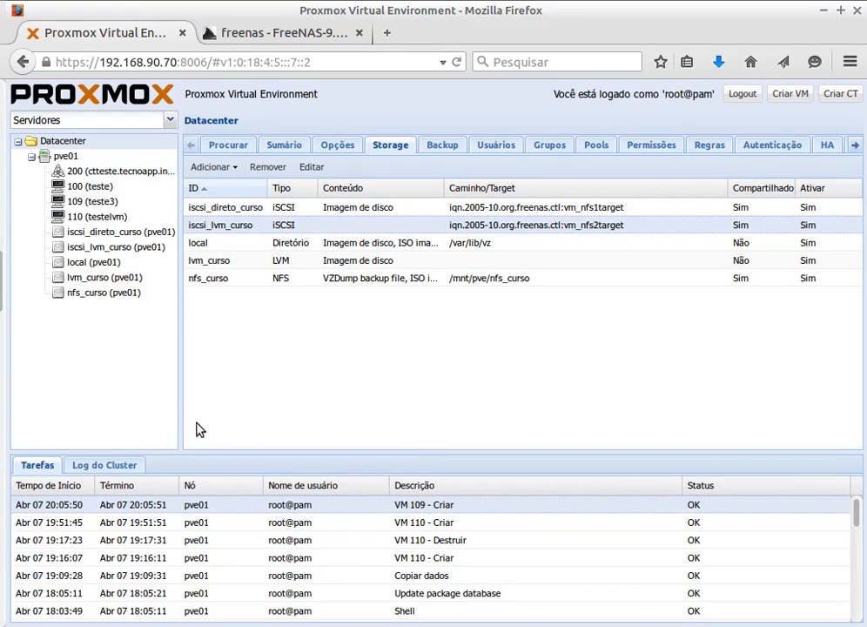
Start adding an LVM storage with the ID lvm_iscsi, using iscsi_lvm_curso (iSCSI) as its base storage
{"action": "left_click", "coordinate": [235, 168]}
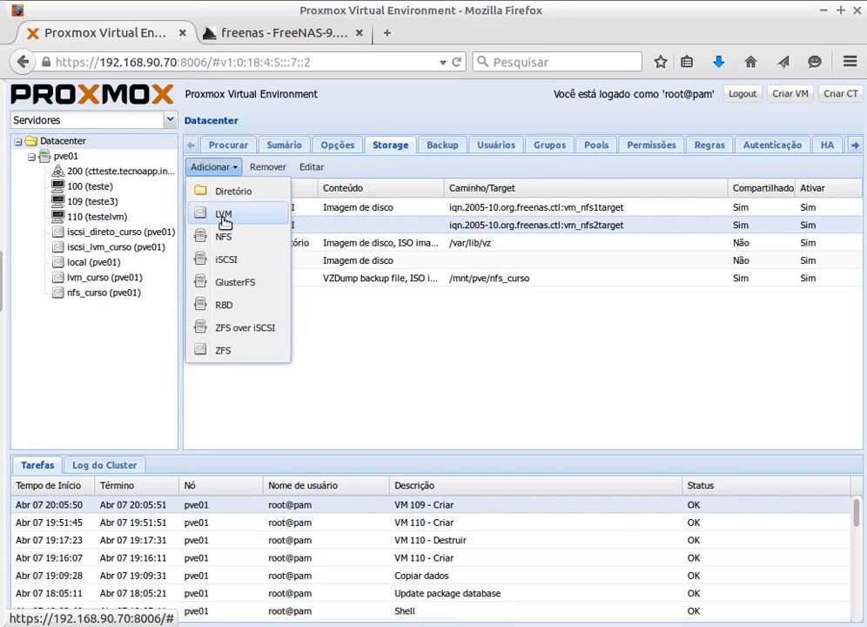
{"action": "left_click", "coordinate": [224, 214]}
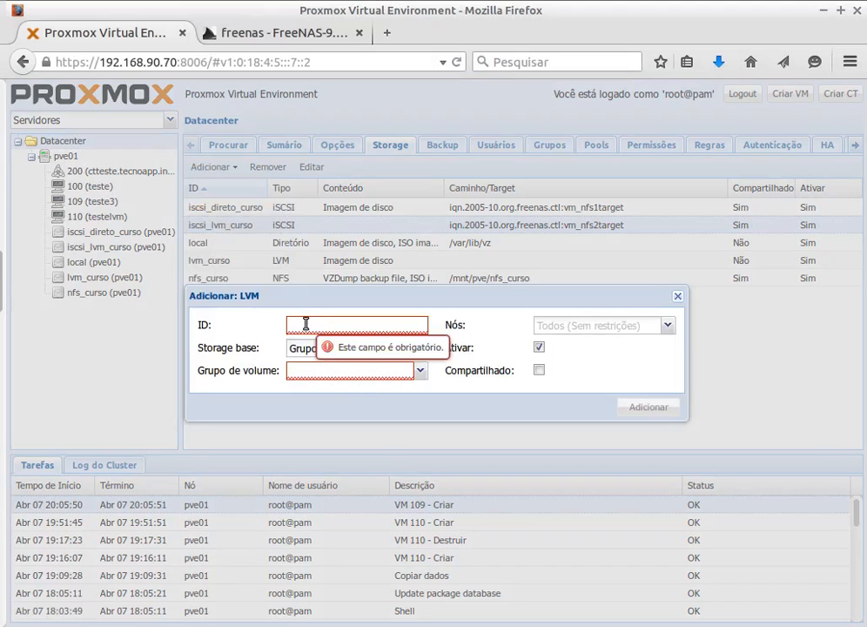
{"action": "type", "text": "lvm_iscsi"}
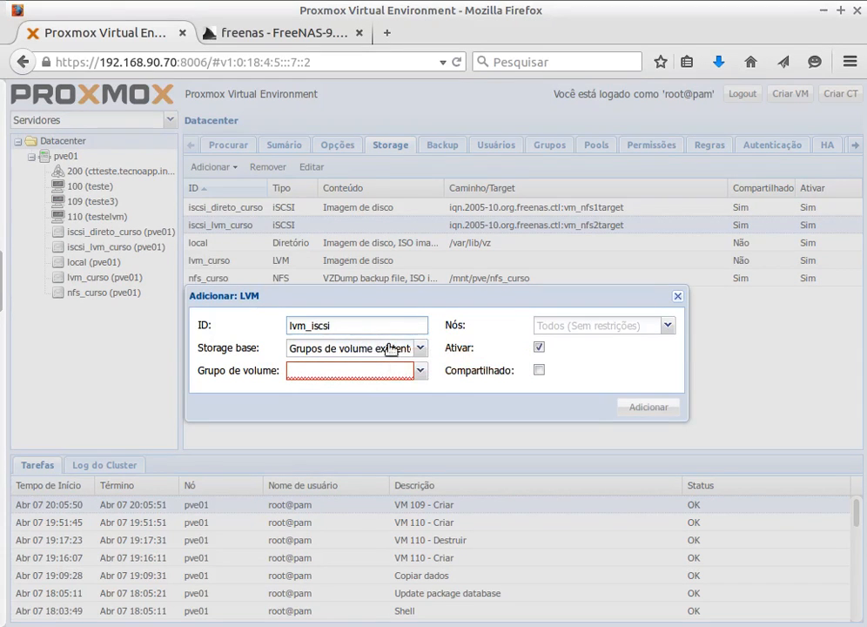
{"action": "left_click", "coordinate": [420, 348]}
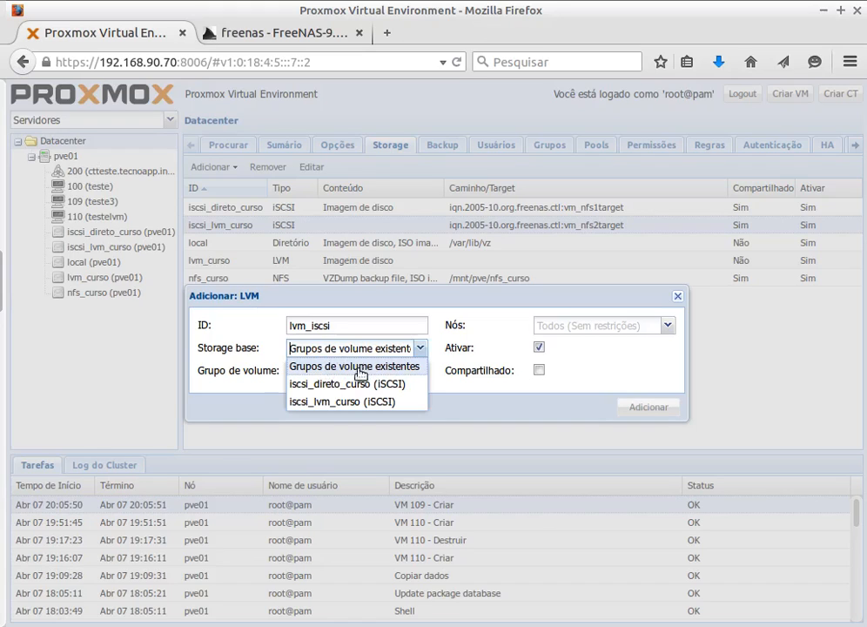
{"action": "left_click", "coordinate": [321, 402]}
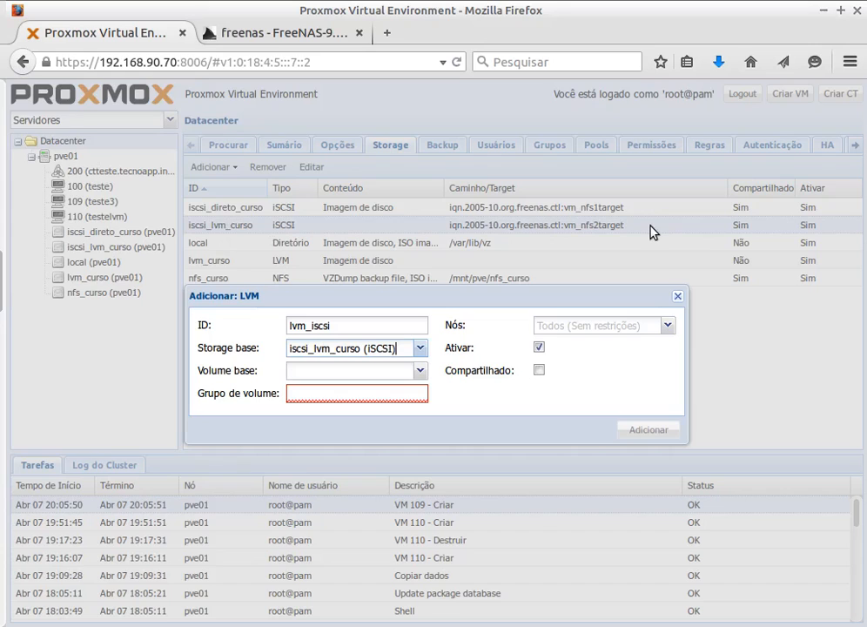
Choose the base volume CH 00 ID 0 LUN 2, name the volume group vg_lvmiscsi, and try to add the LVM storage
{"action": "left_click", "coordinate": [420, 372]}
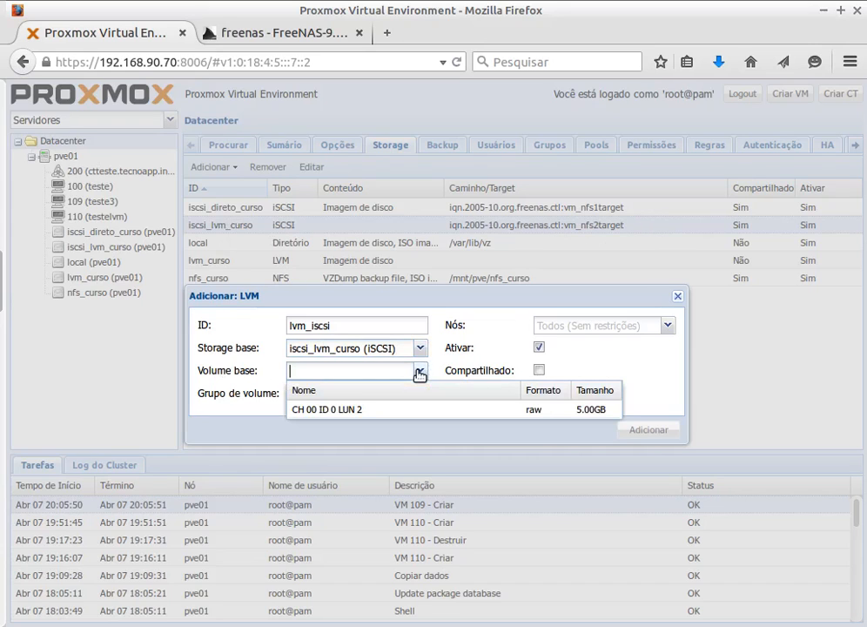
{"action": "left_click", "coordinate": [327, 412]}
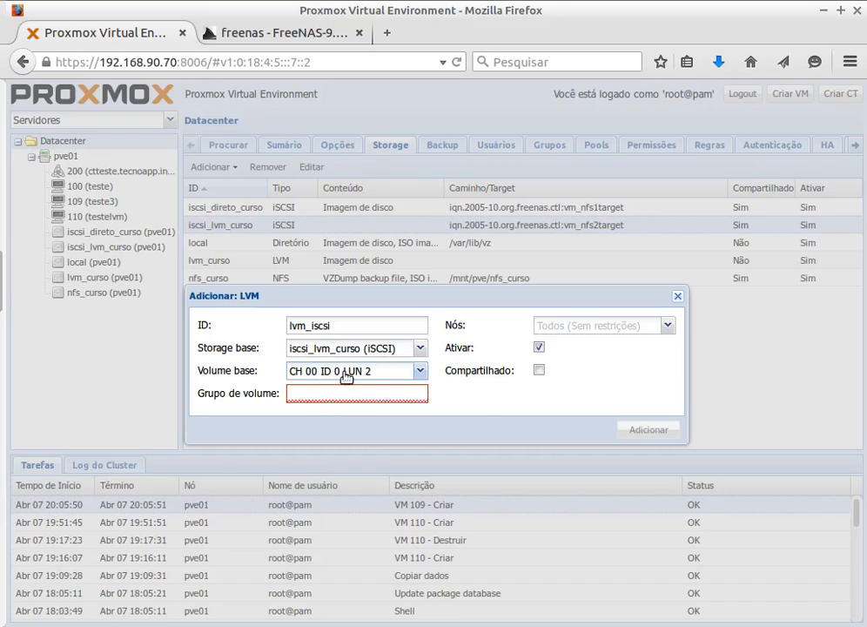
{"action": "left_click", "coordinate": [302, 395]}
{"action": "type", "text": "vg_lvmiscsi"}
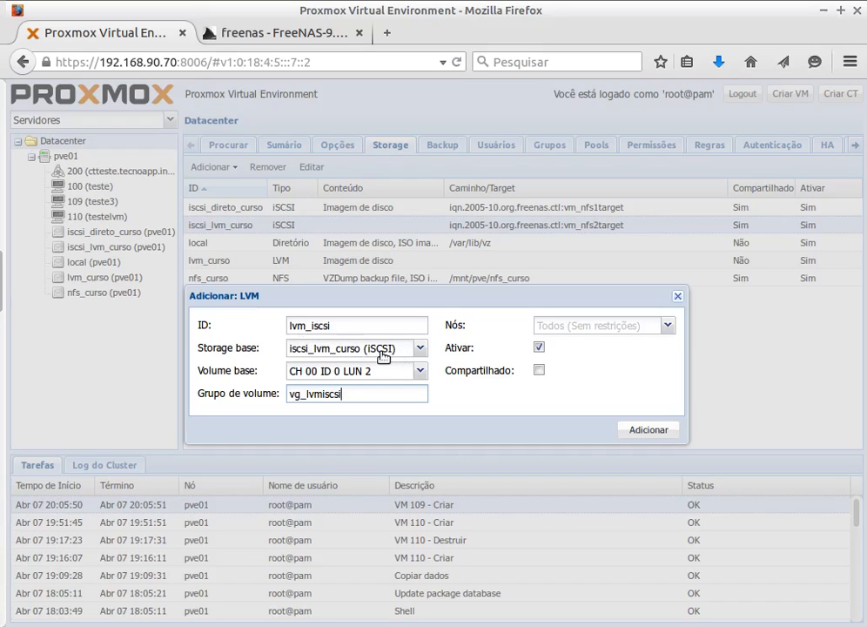
{"action": "left_click", "coordinate": [649, 430]}
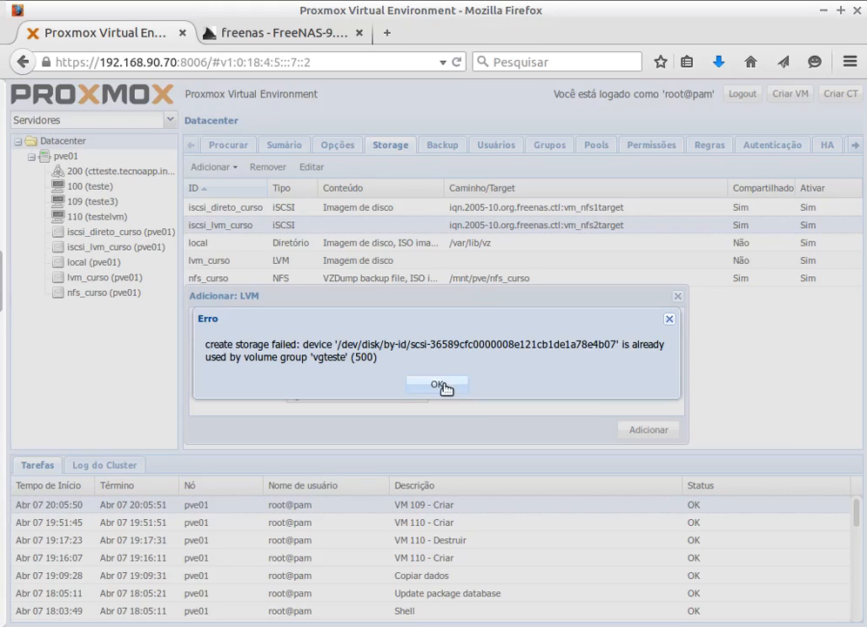
Recheck the available base volumes, change the LVM storage ID to lvm_iscs, and rename the volume group vg_lvmiscs
{"action": "left_click", "coordinate": [444, 387]}
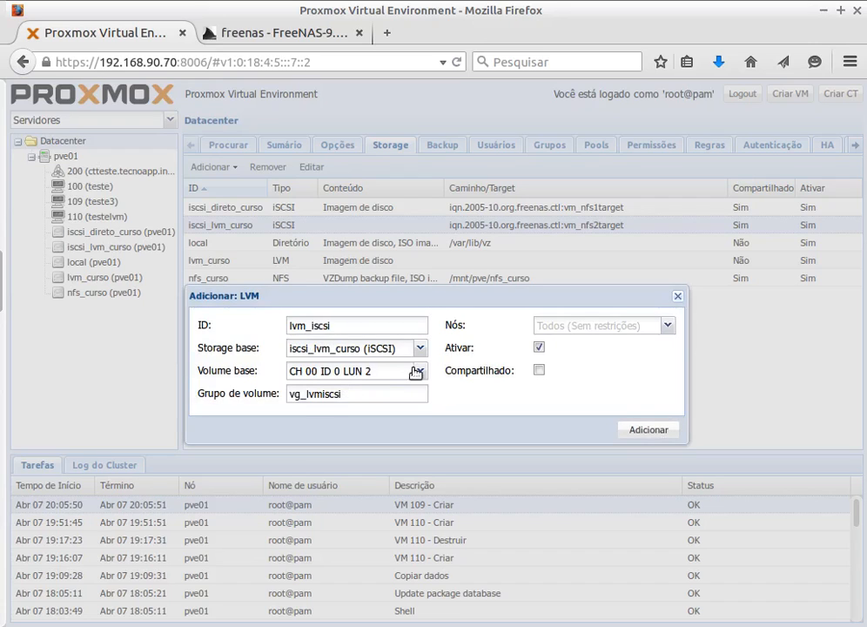
{"action": "left_click", "coordinate": [421, 372]}
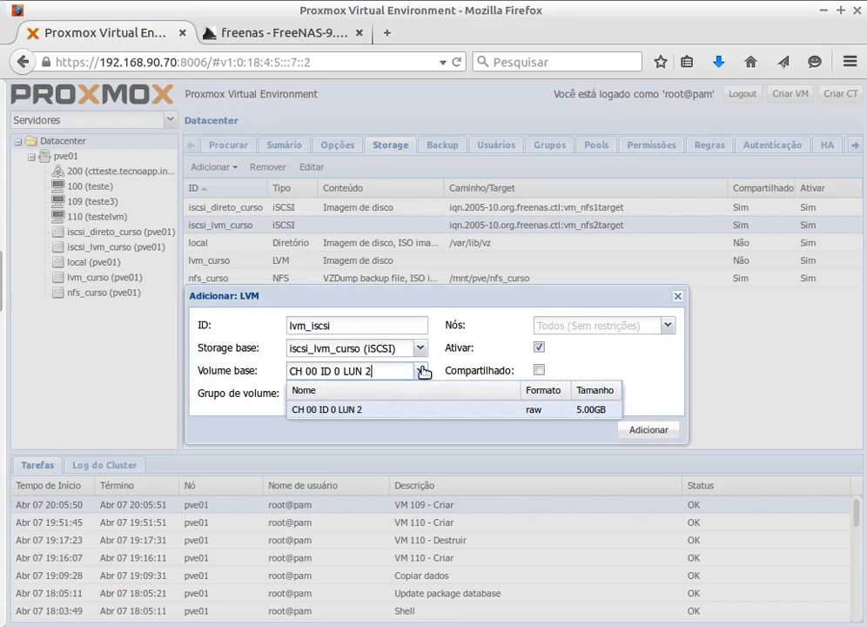
{"action": "left_click", "coordinate": [423, 372]}
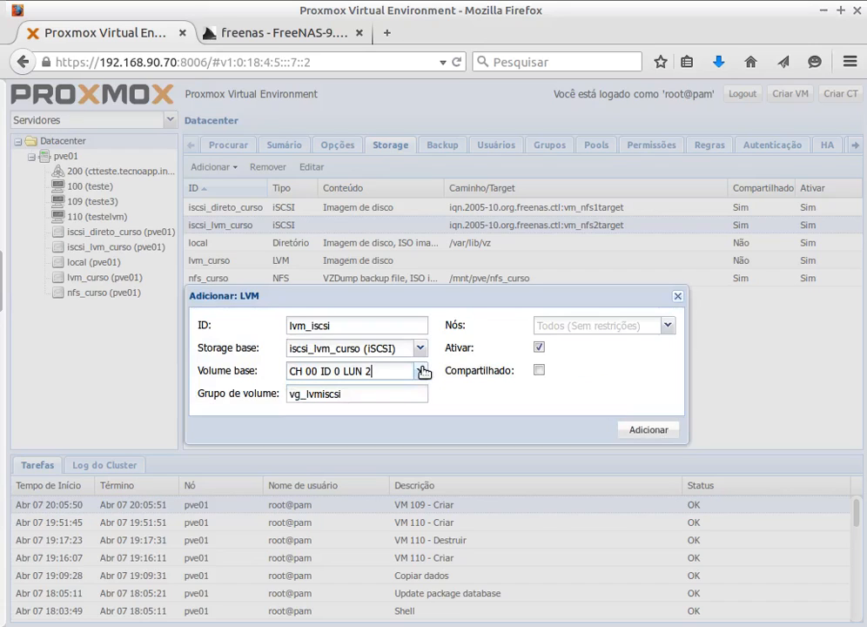
{"action": "left_click", "coordinate": [352, 325]}
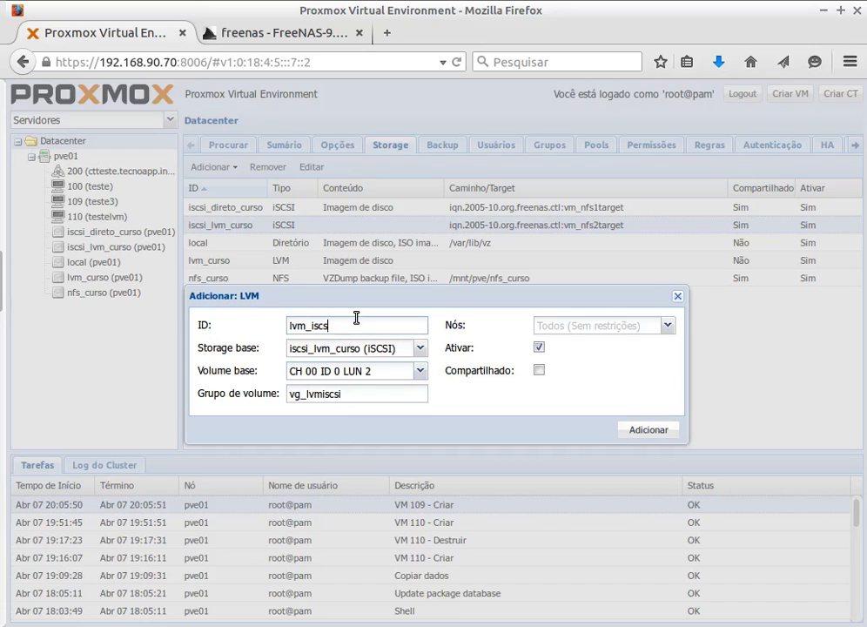
{"action": "left_click", "coordinate": [370, 397]}
Reselect iscsi_lvm_curso (iSCSI) and CH 00 ID 0 LUN 2 as base, try to add the LVM storage again, and abandon it
{"action": "left_click", "coordinate": [423, 349]}
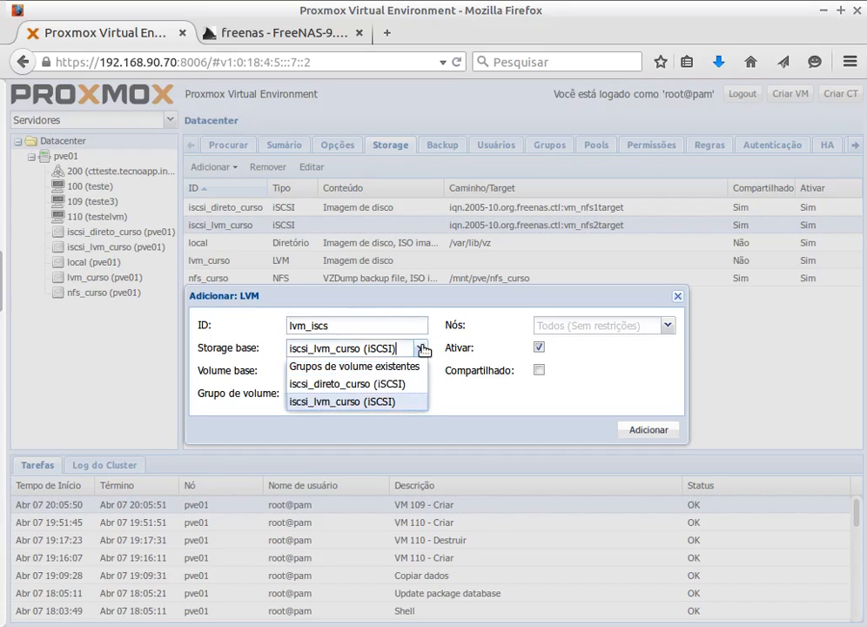
{"action": "left_click", "coordinate": [360, 402]}
{"action": "left_click", "coordinate": [420, 372]}
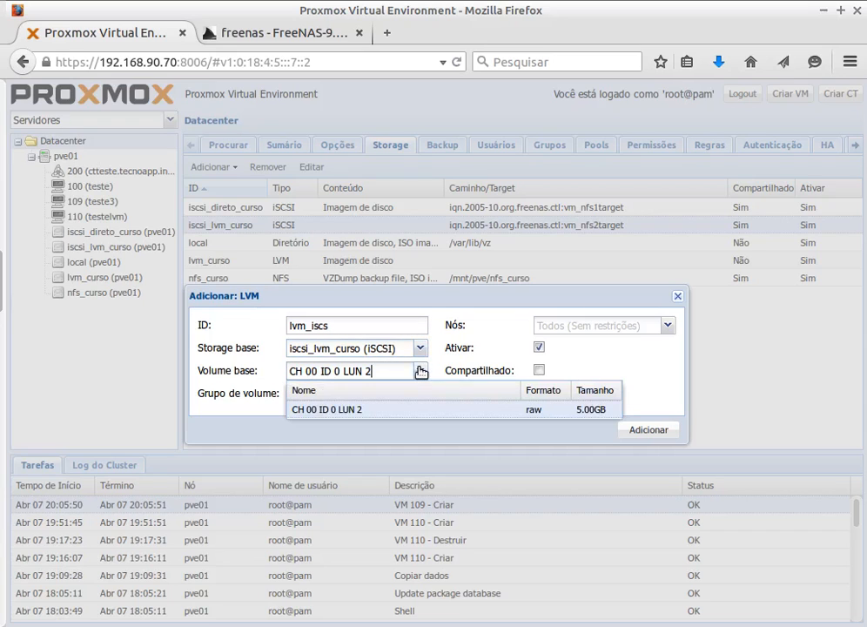
{"action": "left_click", "coordinate": [332, 409]}
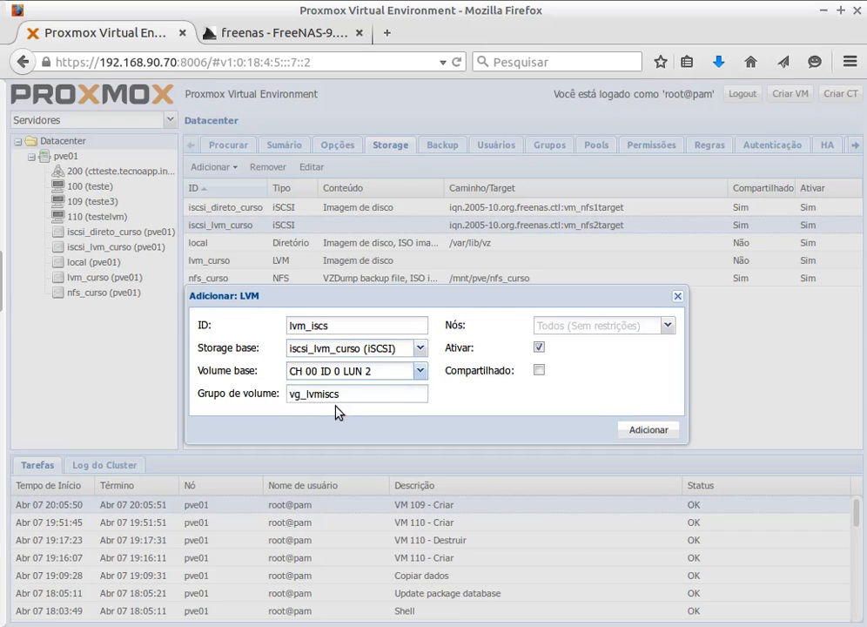
{"action": "left_click", "coordinate": [651, 432]}
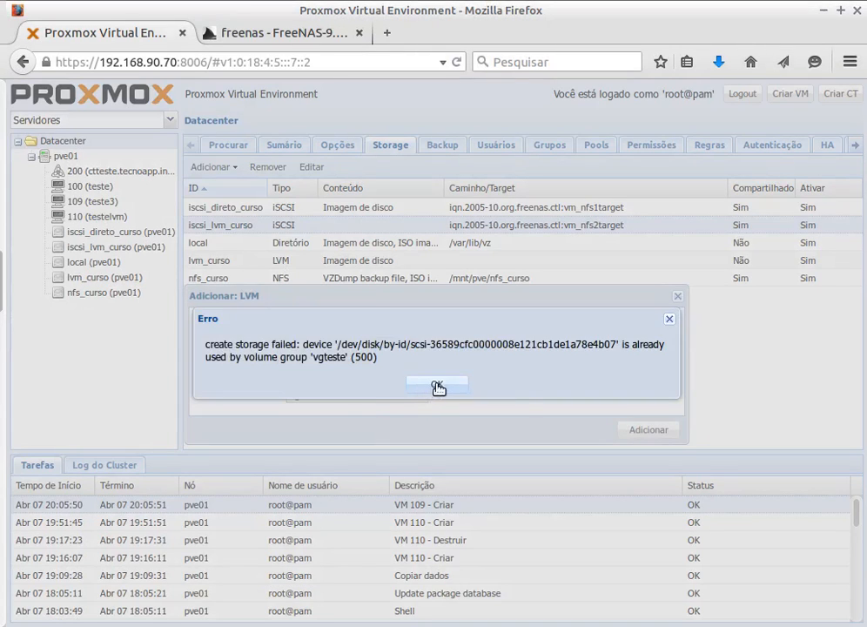
{"action": "left_click", "coordinate": [437, 384]}
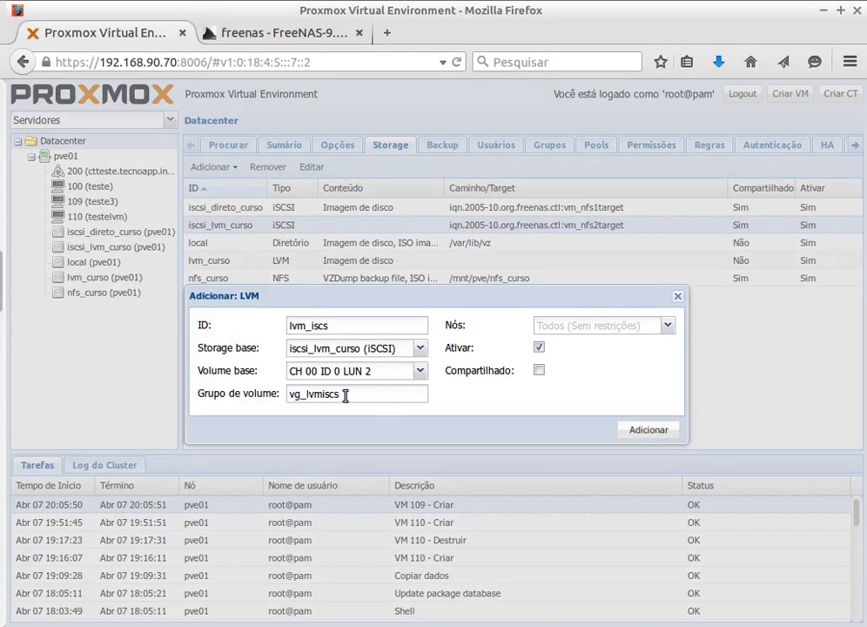
{"action": "left_click", "coordinate": [679, 298]}
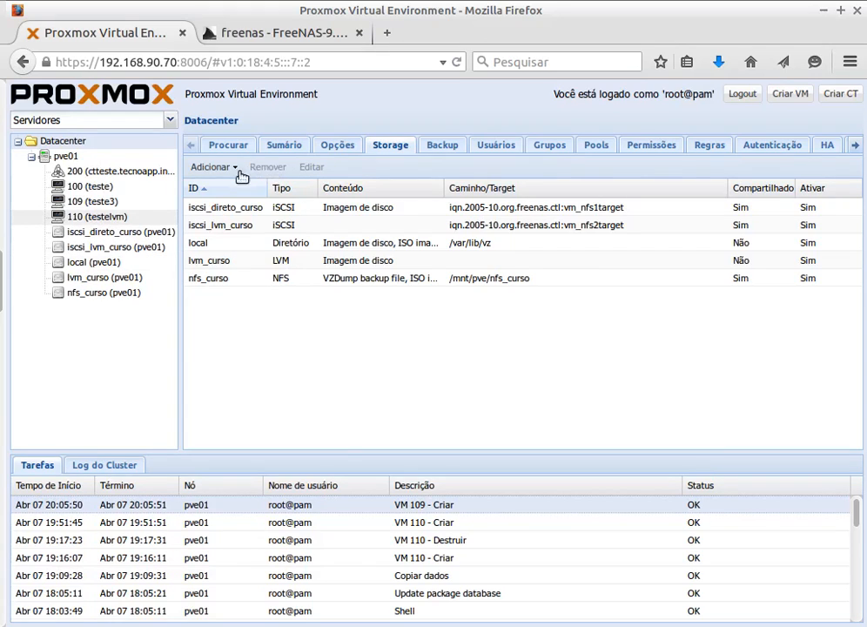
Remove virtual machine 110 (testelvm) from node pve01
{"action": "left_click", "coordinate": [97, 216]}
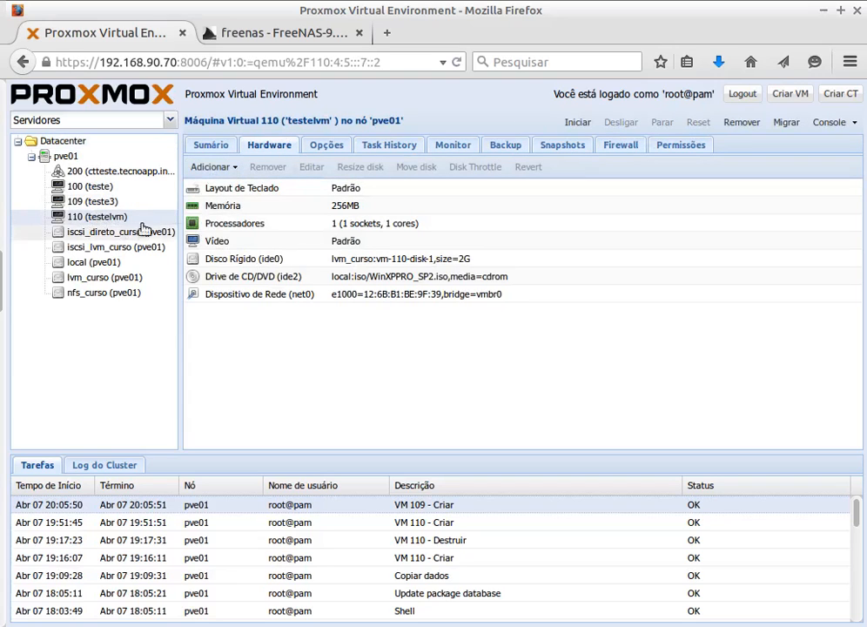
{"action": "left_click", "coordinate": [755, 125]}
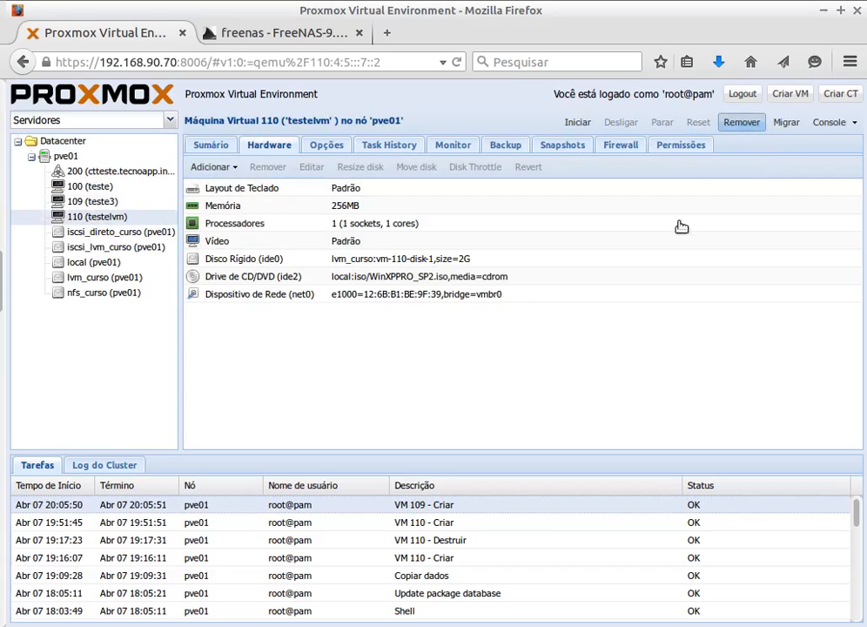
{"action": "key", "text": "Return"}
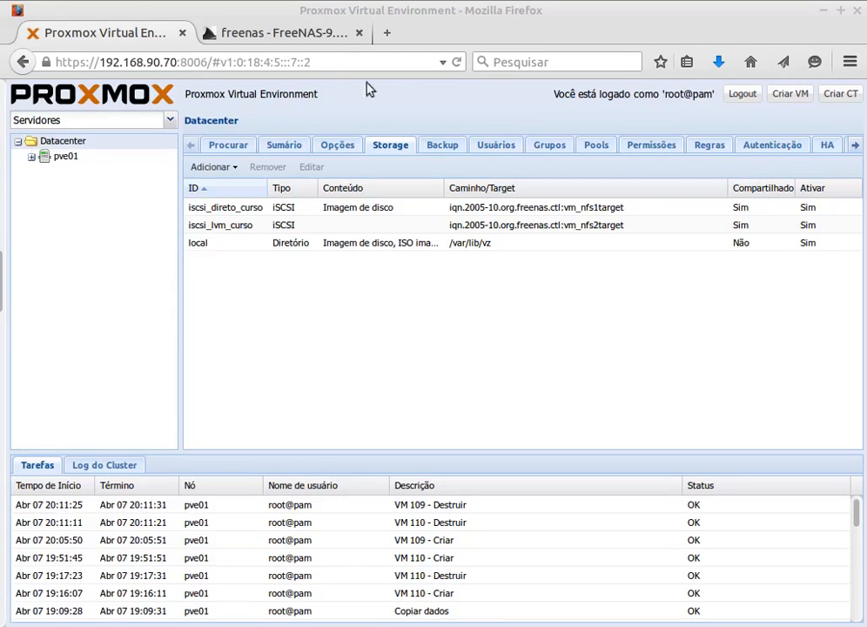
Expand node pve01 and start adding an LVM storage with the ID lvm_iscsi, based on iscsi_lvm_curso (iSCSI)
{"action": "left_click", "coordinate": [31, 157]}
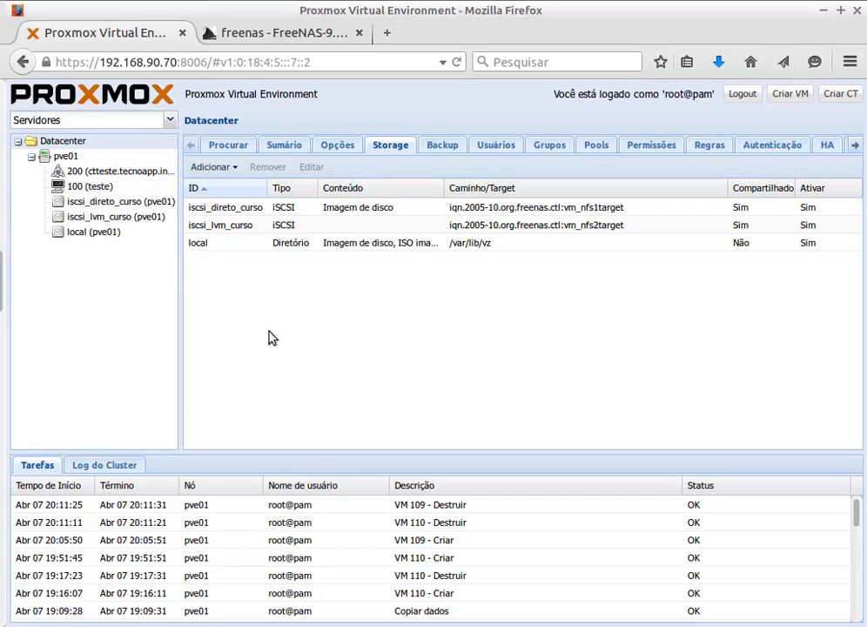
{"action": "left_click", "coordinate": [230, 231]}
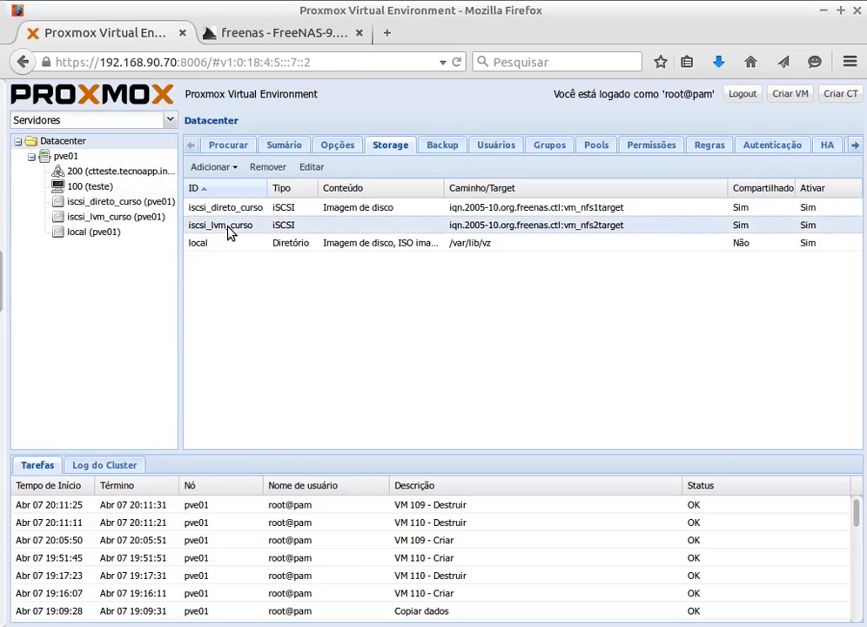
{"action": "left_click", "coordinate": [224, 212]}
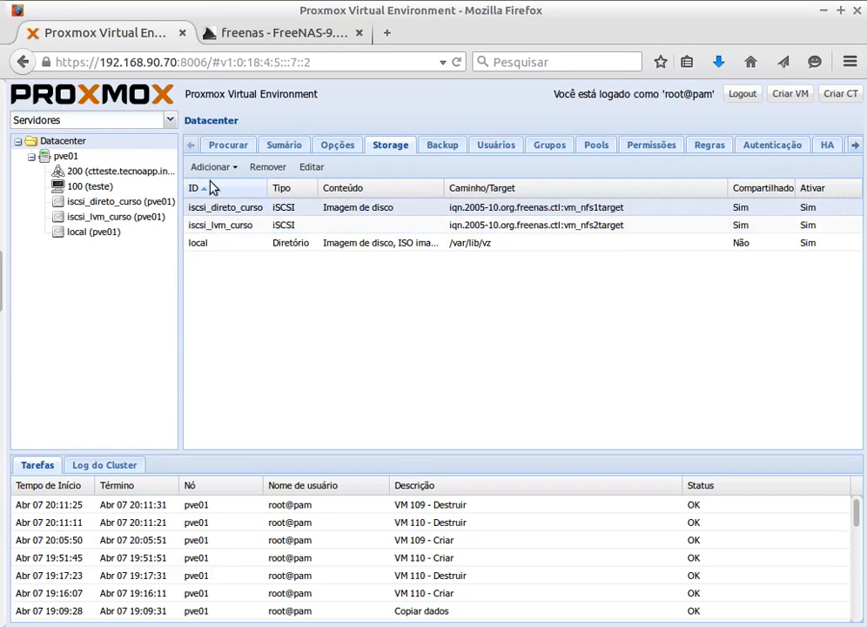
{"action": "left_click", "coordinate": [230, 167]}
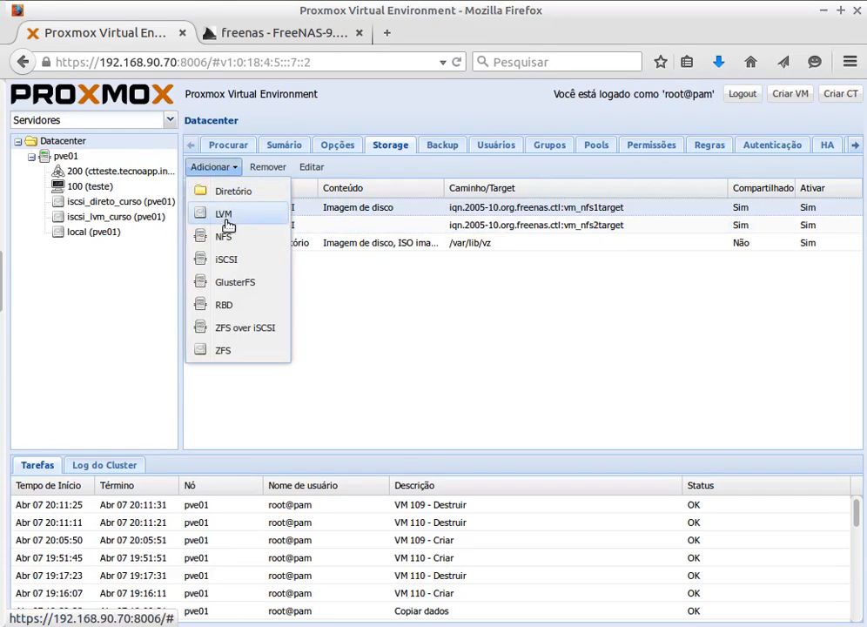
{"action": "left_click", "coordinate": [227, 217]}
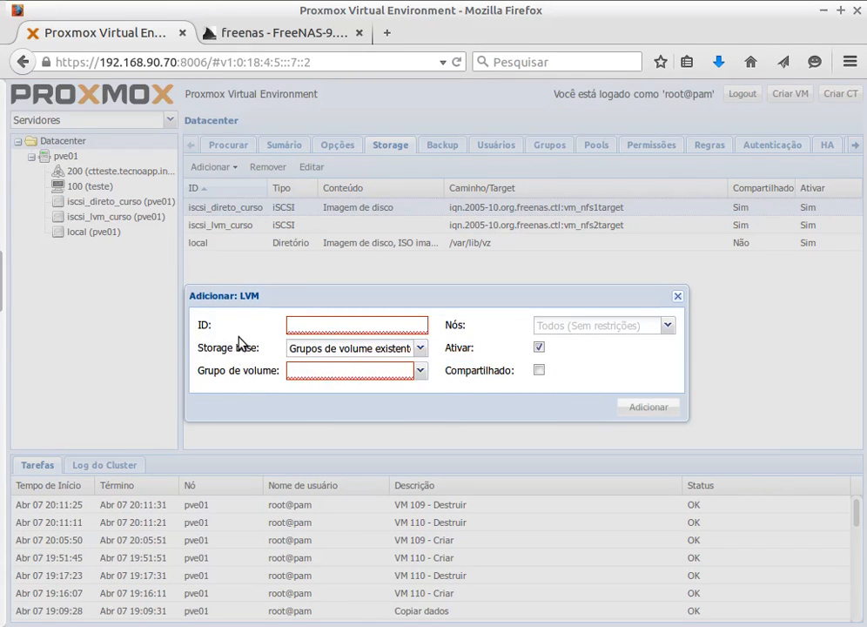
{"action": "type", "text": "lvm_iscsi"}
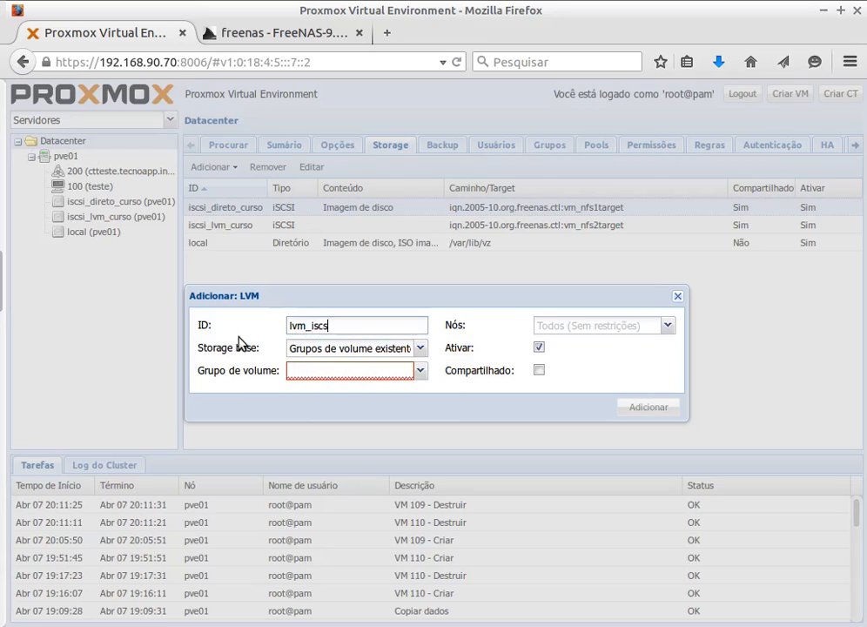
{"action": "left_click", "coordinate": [421, 348]}
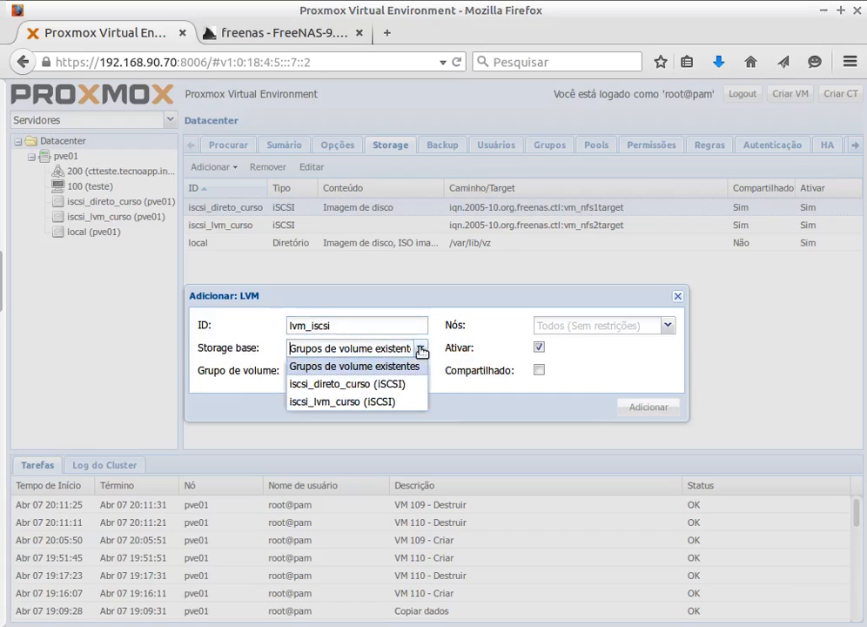
{"action": "left_click", "coordinate": [341, 401]}
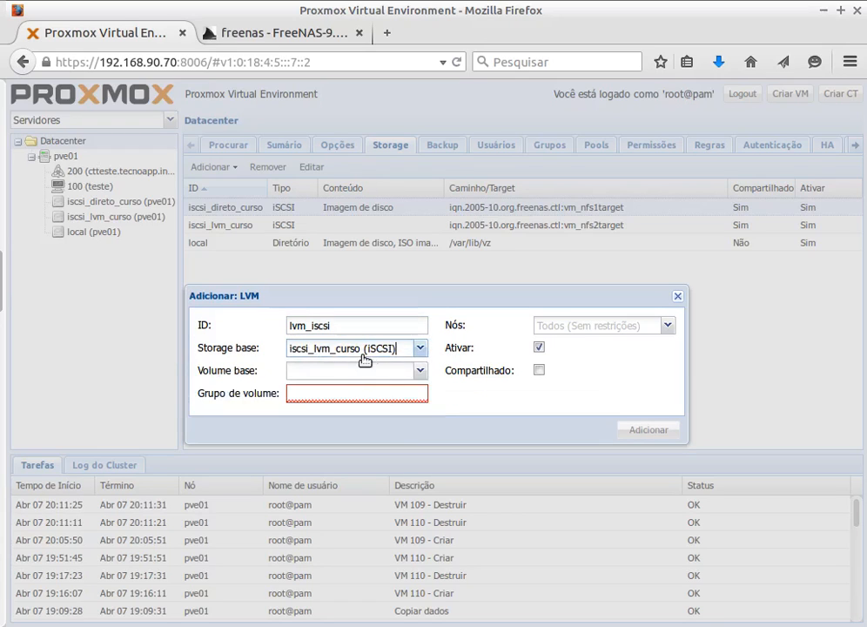
Choose the base volume CH 00 ID 0 LUN 2, name the volume group vg_lvmiscsi, and add the LVM storage
{"action": "left_click", "coordinate": [422, 373]}
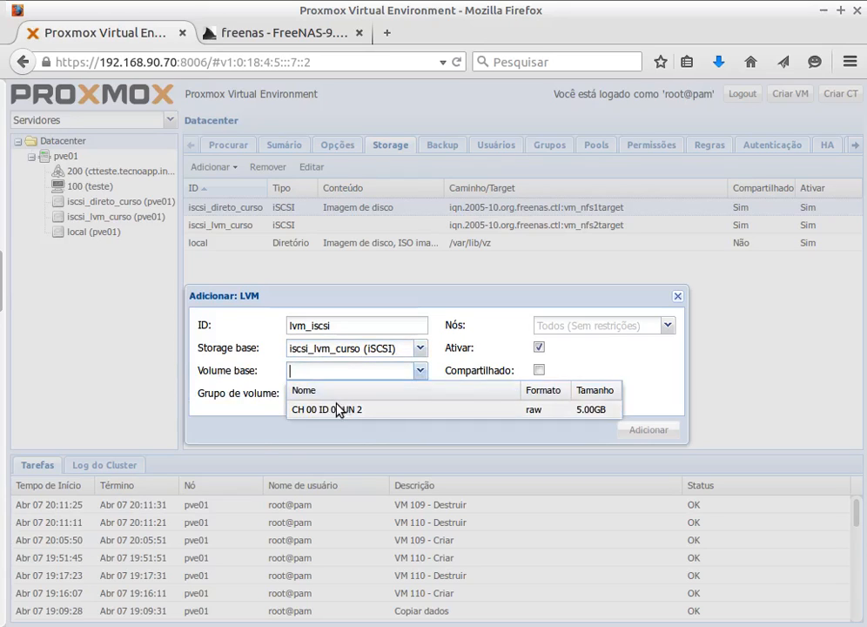
{"action": "left_click", "coordinate": [340, 409]}
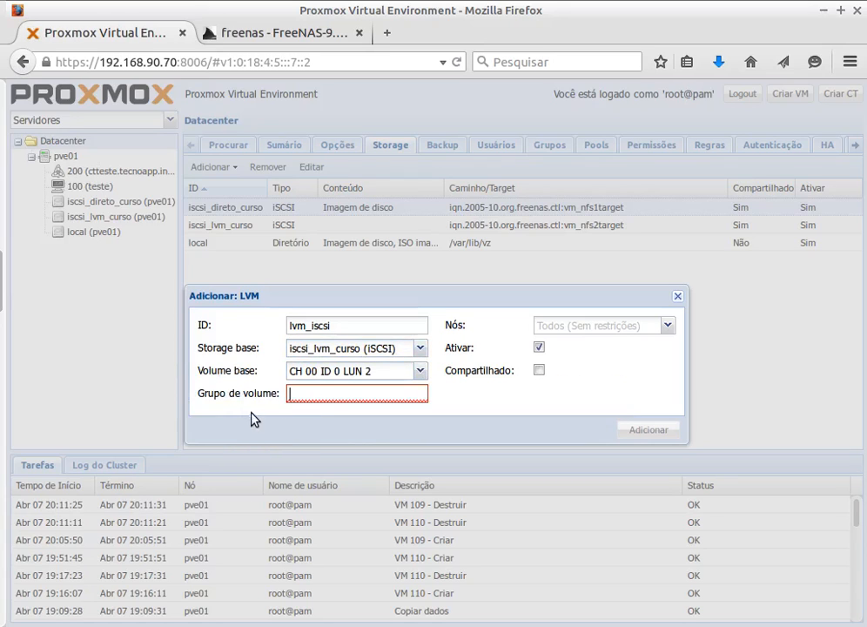
{"action": "type", "text": "vg"}
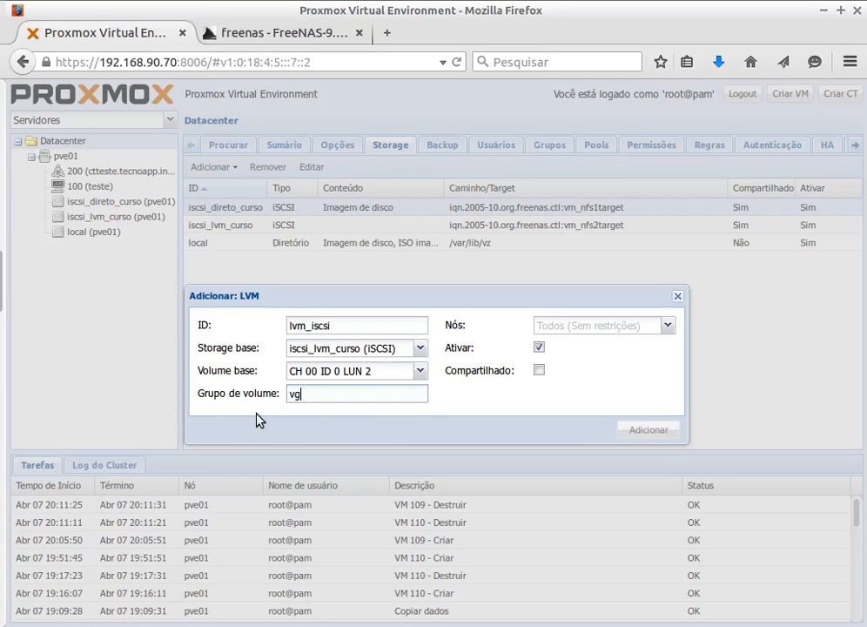
{"action": "type", "text": "_lvmteste"}
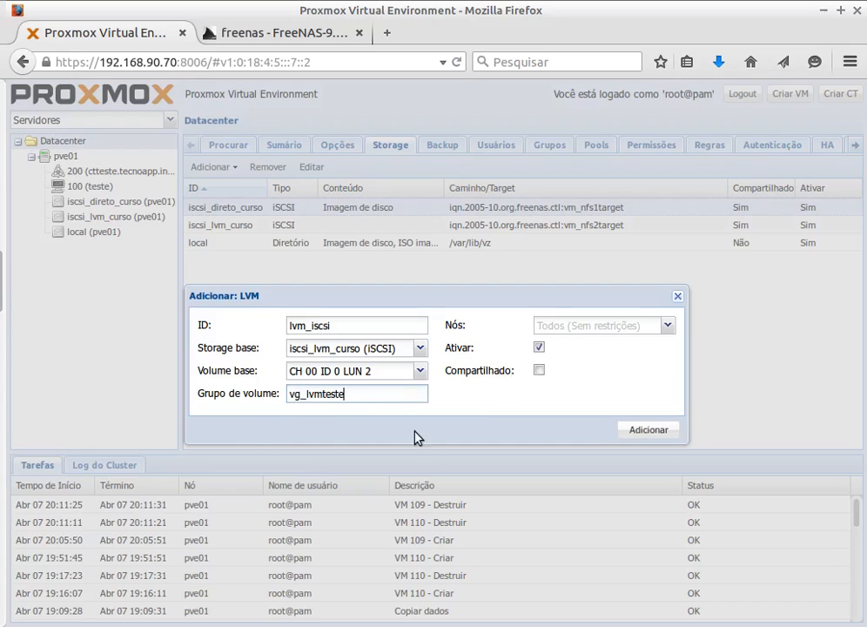
{"action": "left_click_drag", "start_coordinate": [324, 396], "coordinate": [360, 393]}
{"action": "type", "text": "iscsi"}
{"action": "left_click", "coordinate": [645, 432]}
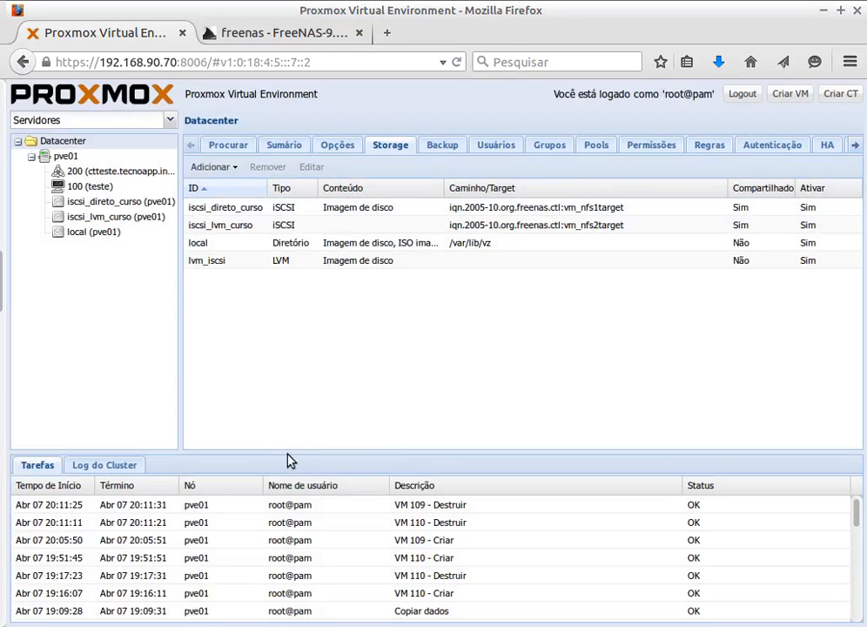
Compare the lvm_iscsi and iscsi_lvm_curso entries in the datacenter's storage list
{"action": "left_click", "coordinate": [340, 263]}
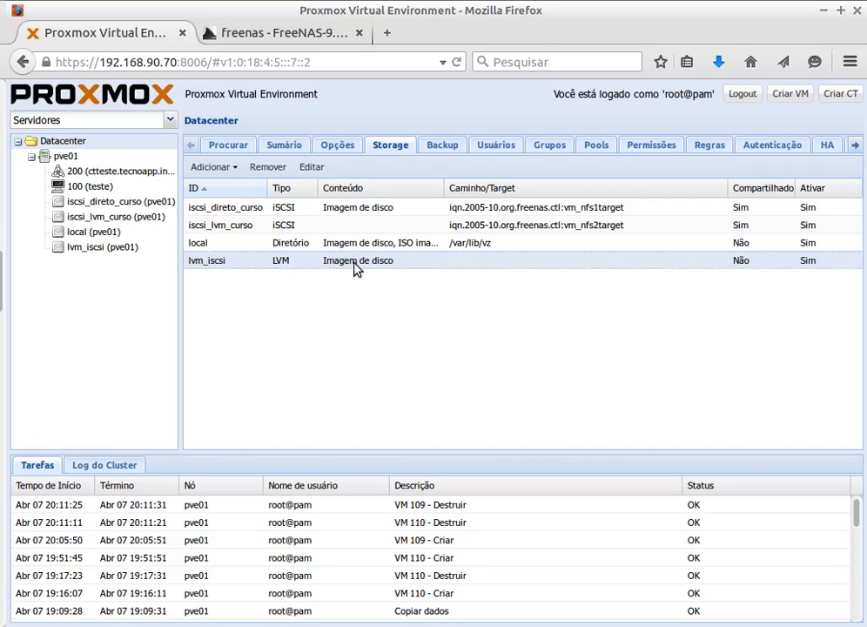
{"action": "left_click", "coordinate": [255, 224]}
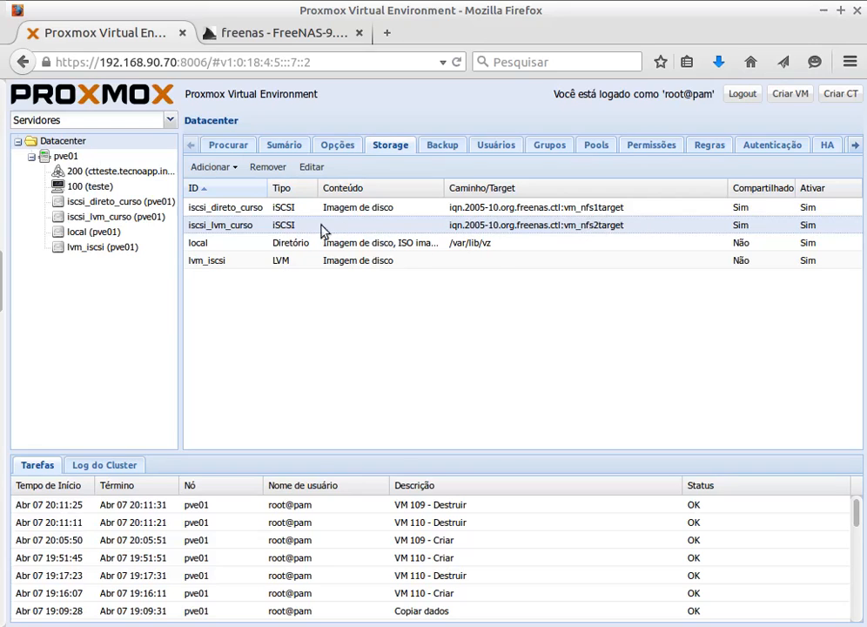
{"action": "left_click", "coordinate": [296, 262]}
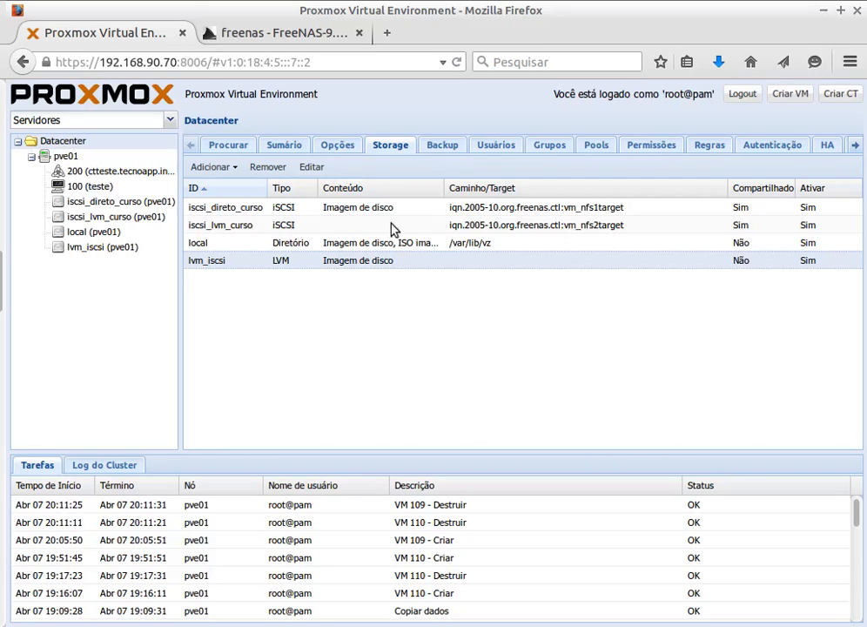
{"action": "left_click", "coordinate": [255, 226]}
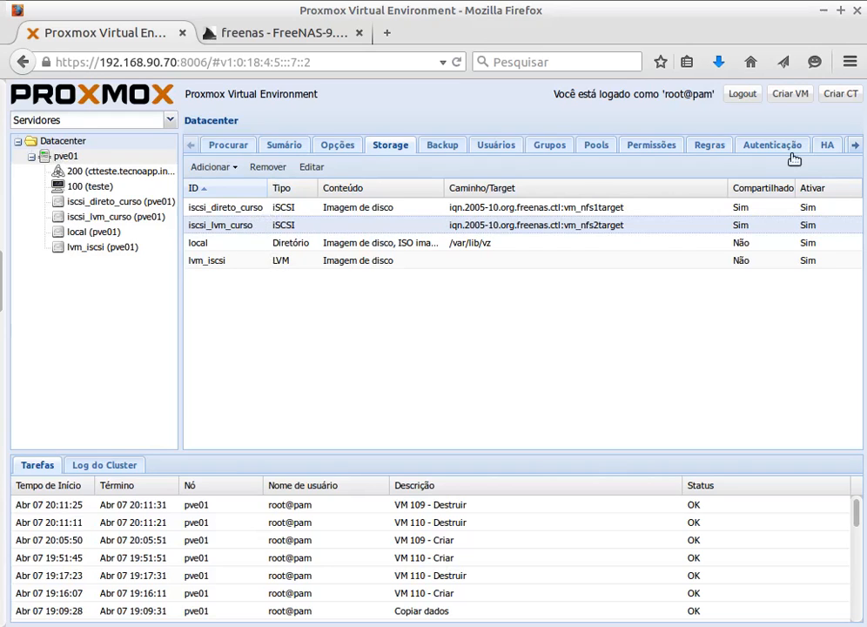
Start creating a virtual machine on node pve01 with the VM ID 106 and the name test4
{"action": "left_click", "coordinate": [791, 96]}
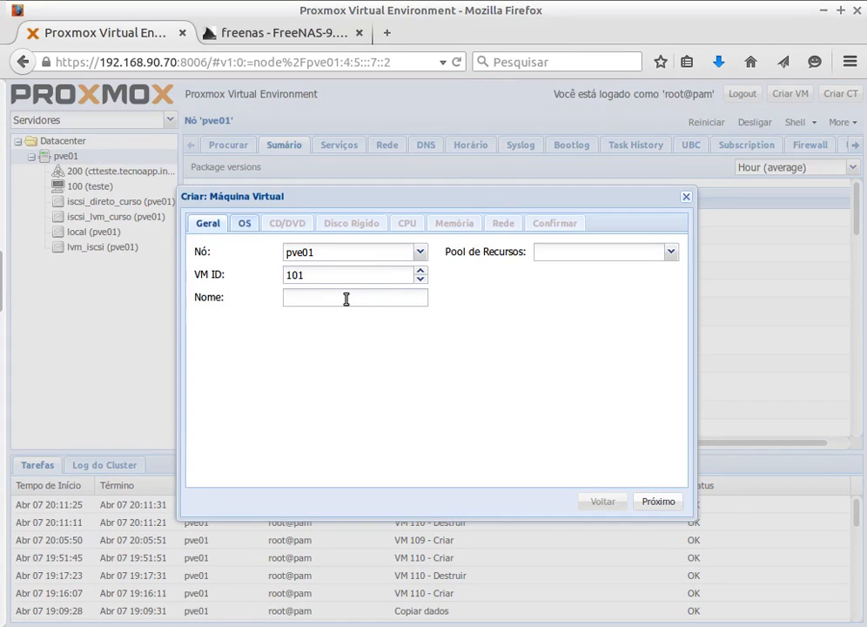
{"action": "left_click_drag", "start_coordinate": [310, 273], "coordinate": [262, 275]}
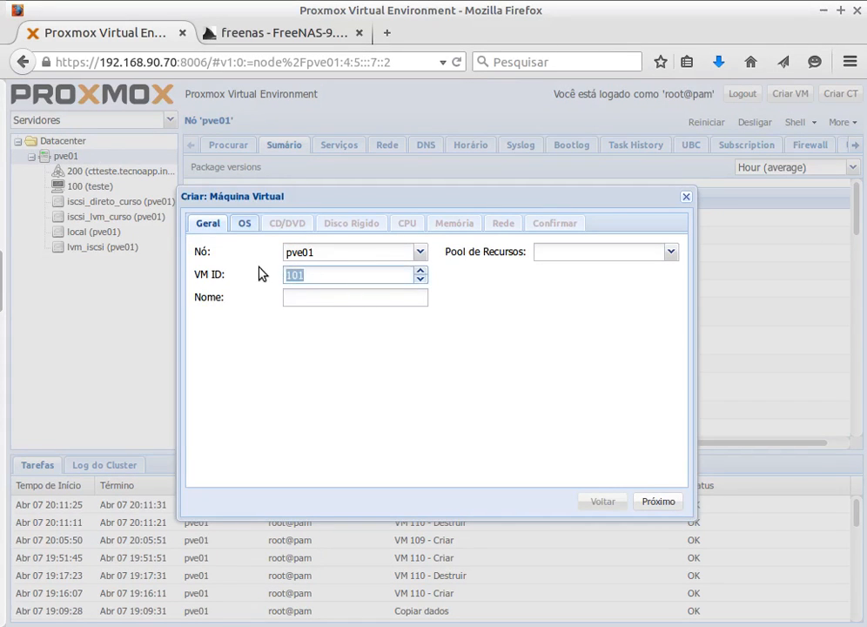
{"action": "type", "text": "106"}
{"action": "left_click", "coordinate": [297, 299]}
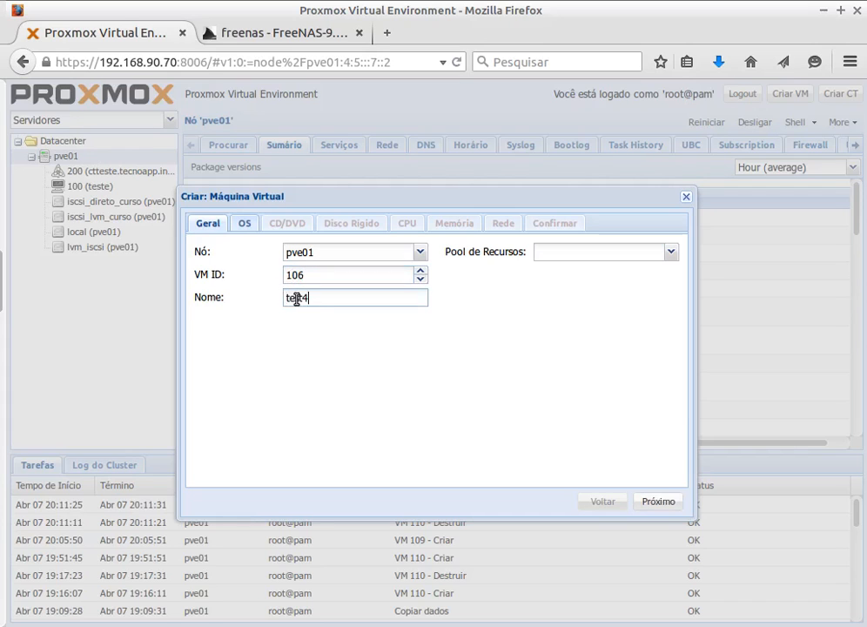
Set the guest OS to Microsoft Windows XP/2003 (wxp) and use the WinXPPRO_SP2.iso image from the local storage
{"action": "left_click", "coordinate": [244, 223]}
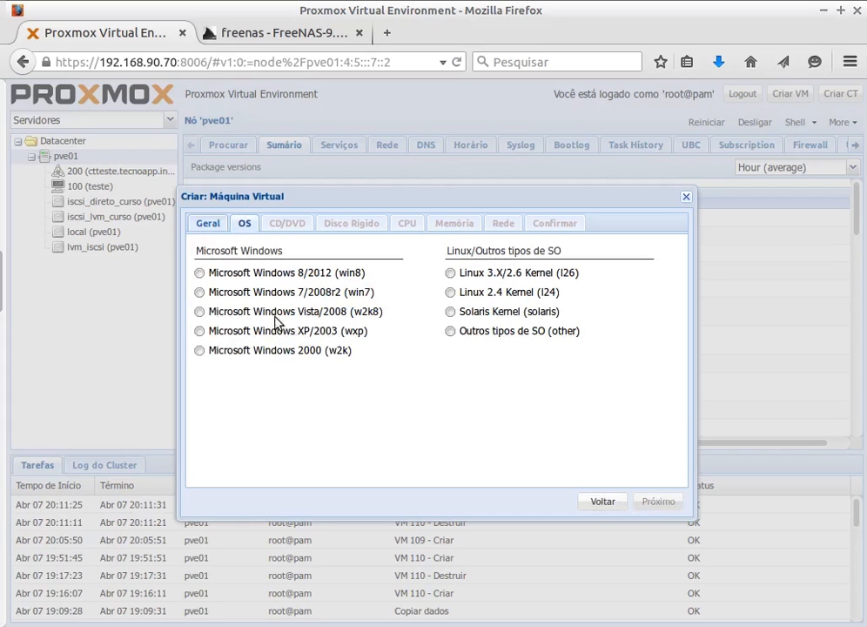
{"action": "left_click", "coordinate": [297, 331]}
{"action": "left_click", "coordinate": [288, 225]}
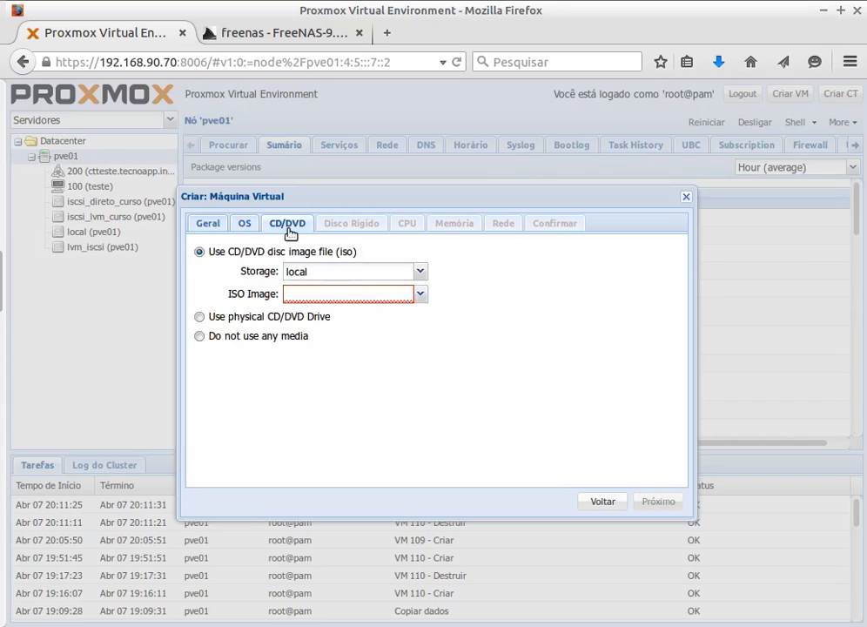
{"action": "left_click", "coordinate": [348, 295]}
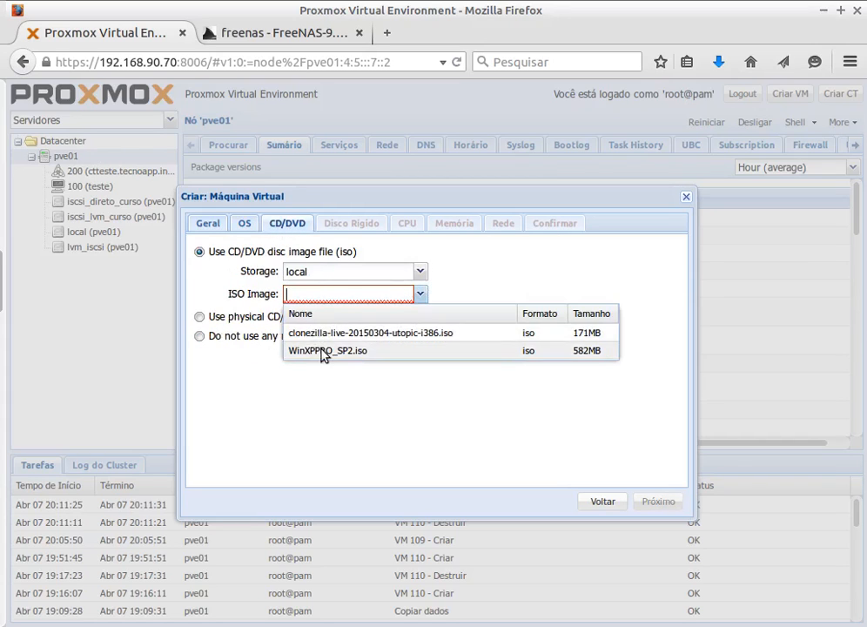
{"action": "left_click", "coordinate": [322, 351]}
Place the virtual machine's hard disk on the lvm_iscsi storage with a size of 1 GB
{"action": "left_click", "coordinate": [353, 225]}
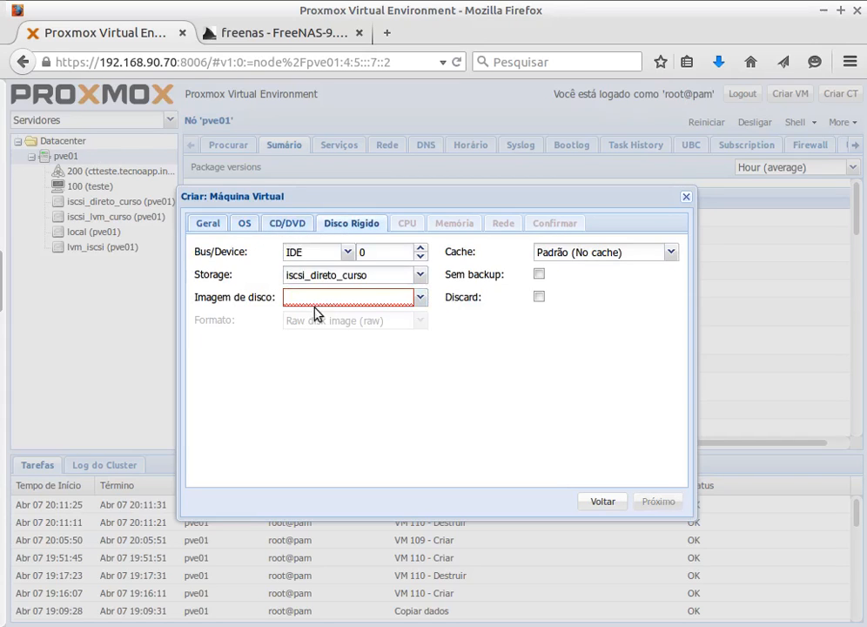
{"action": "left_click", "coordinate": [420, 275]}
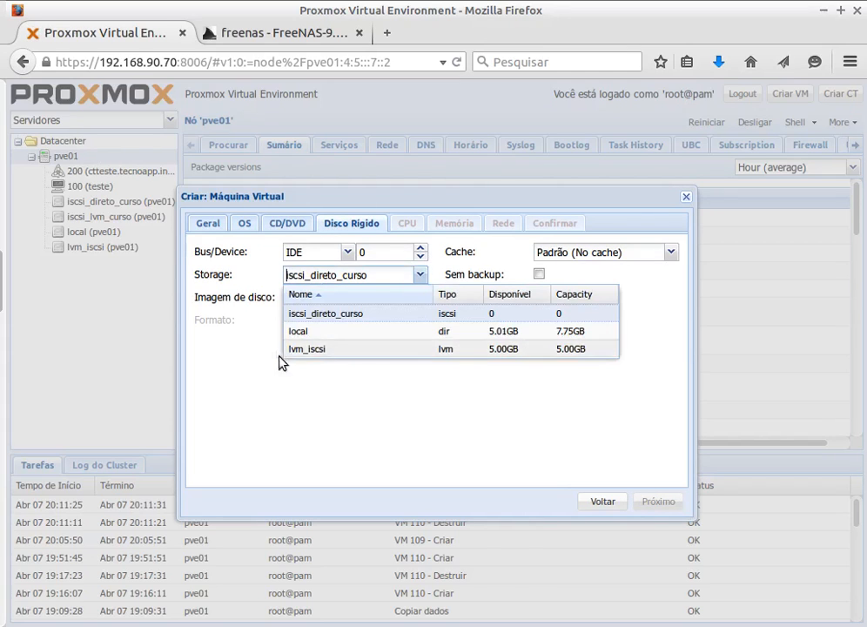
{"action": "left_click", "coordinate": [306, 349]}
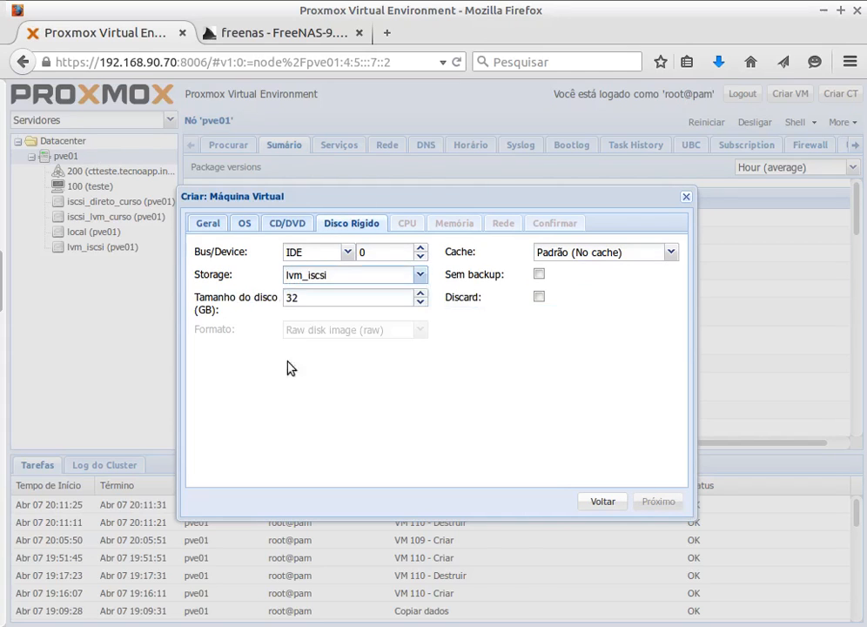
{"action": "double_click", "coordinate": [302, 299]}
{"action": "type", "text": "1"}
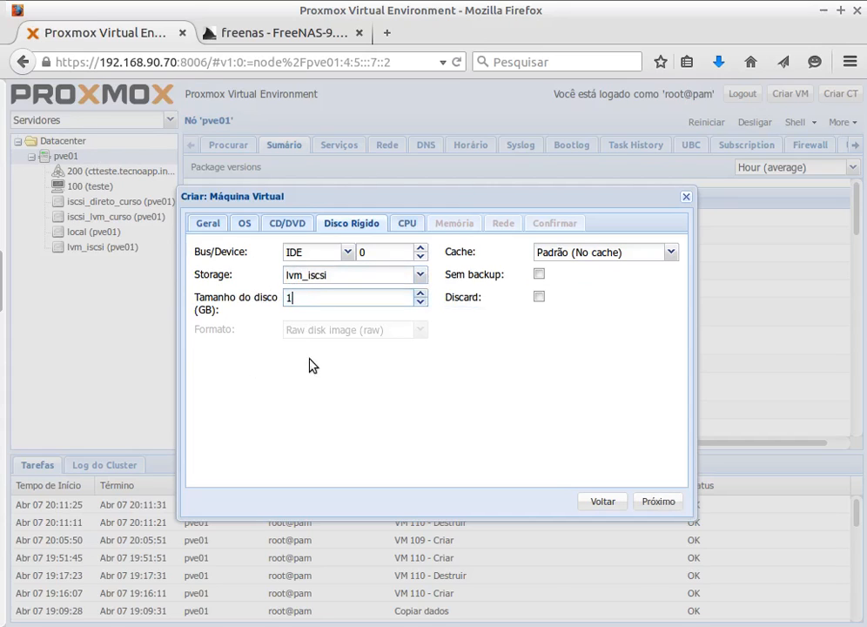
Keep the default CPU, memory and network settings and finish creating the virtual machine
{"action": "left_click", "coordinate": [408, 224]}
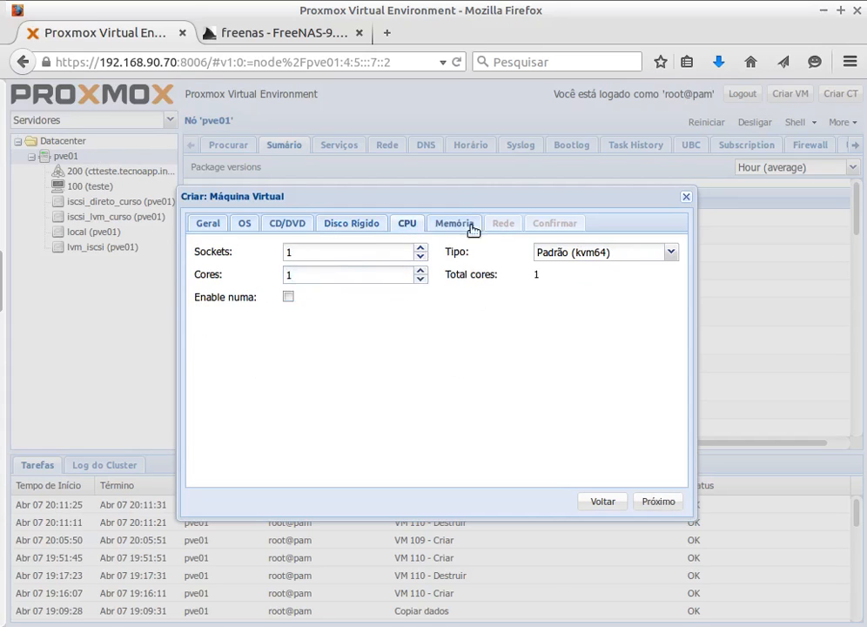
{"action": "left_click", "coordinate": [466, 224]}
{"action": "left_click", "coordinate": [655, 503]}
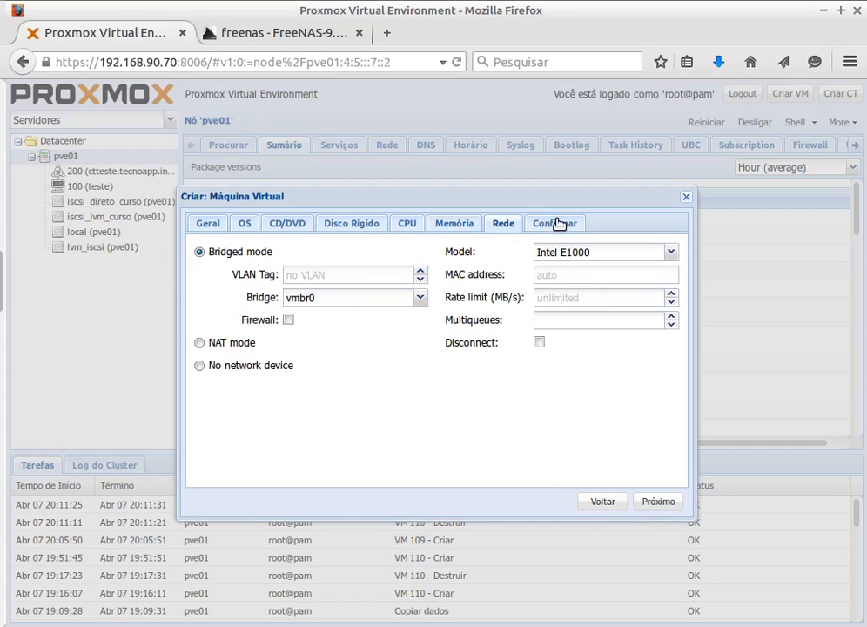
{"action": "left_click", "coordinate": [659, 502]}
{"action": "left_click", "coordinate": [660, 502]}
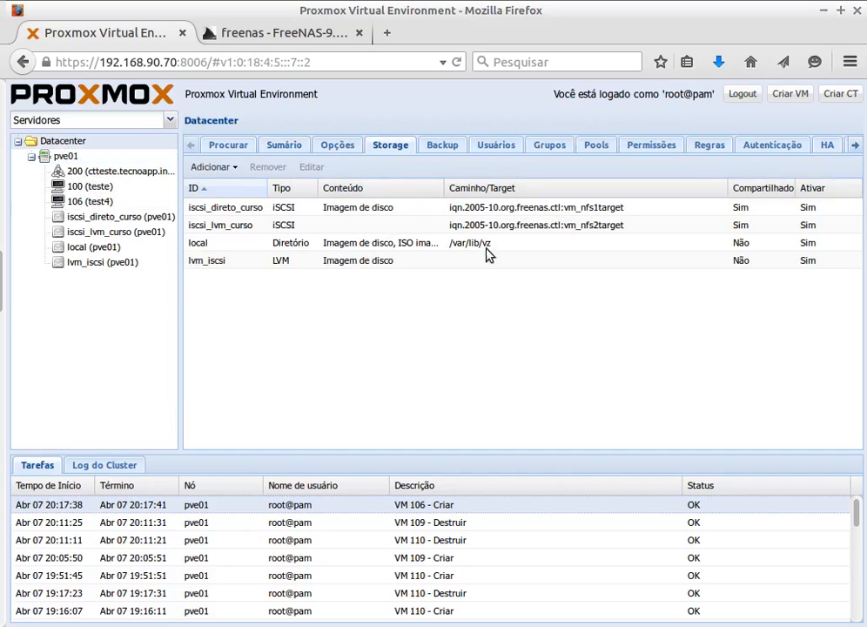
Review the local, lvm_iscsi and iscsi_lvm_curso entries in the datacenter's storage list
{"action": "left_click", "coordinate": [213, 246]}
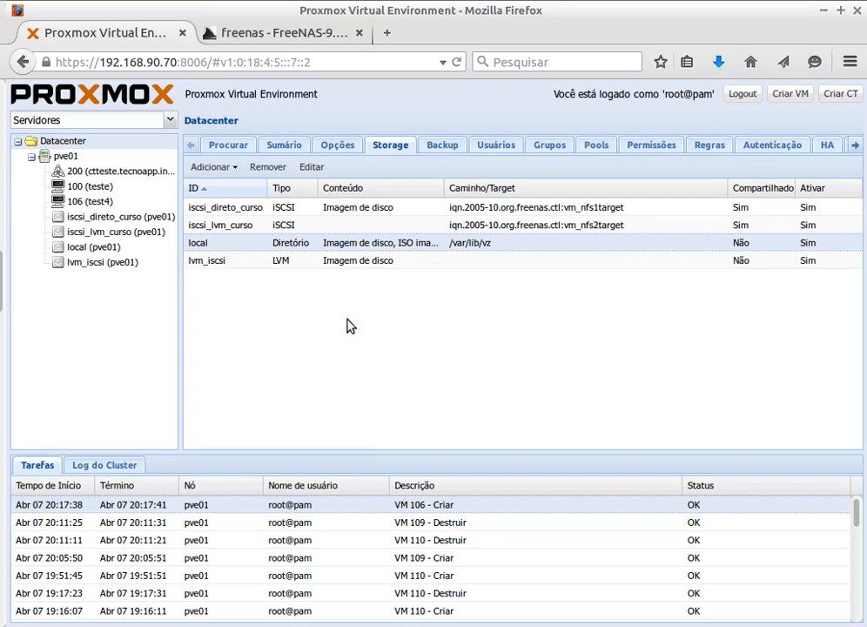
{"action": "left_click", "coordinate": [223, 260]}
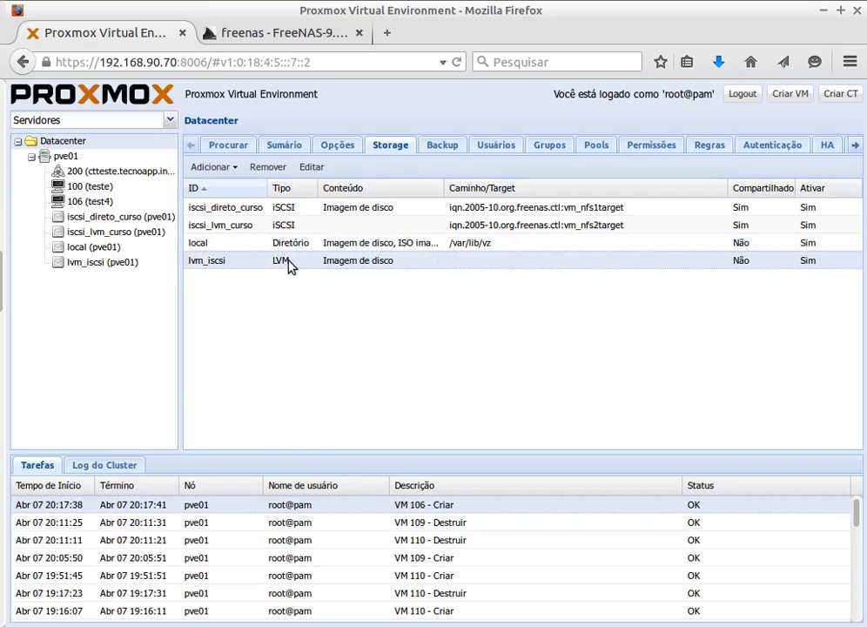
{"action": "left_click", "coordinate": [219, 226]}
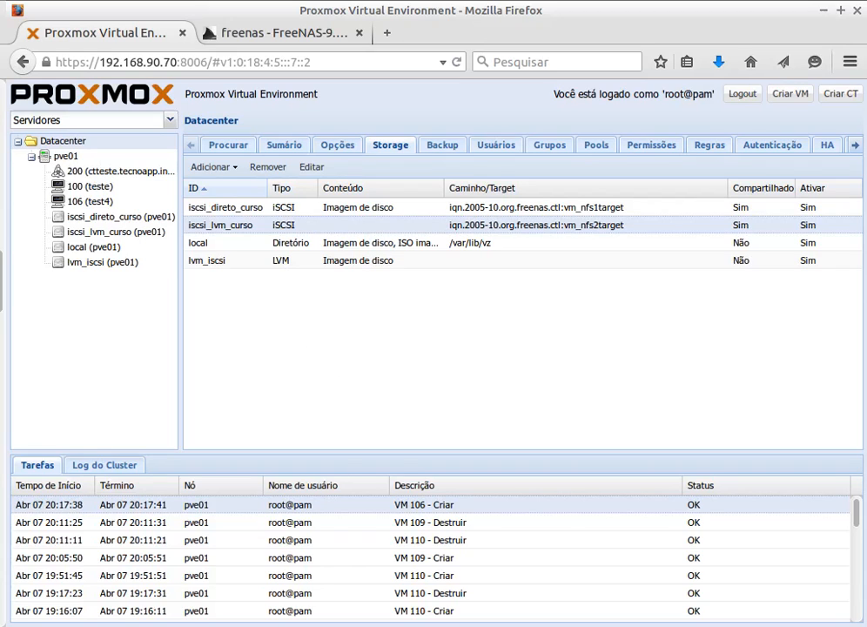
Examine the GlusterFS storage form and its content type options, and close it without adding anything
{"action": "left_click", "coordinate": [237, 171]}
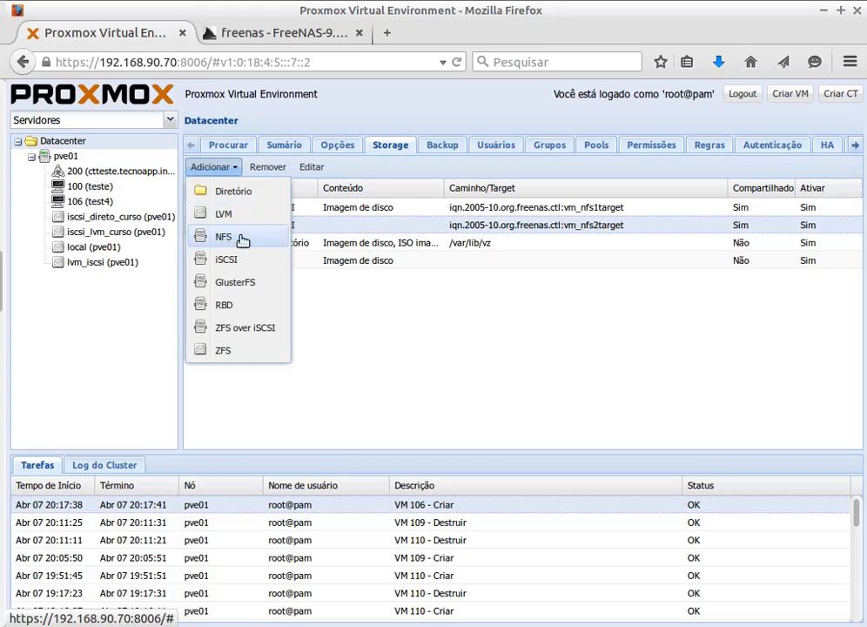
{"action": "left_click", "coordinate": [259, 285]}
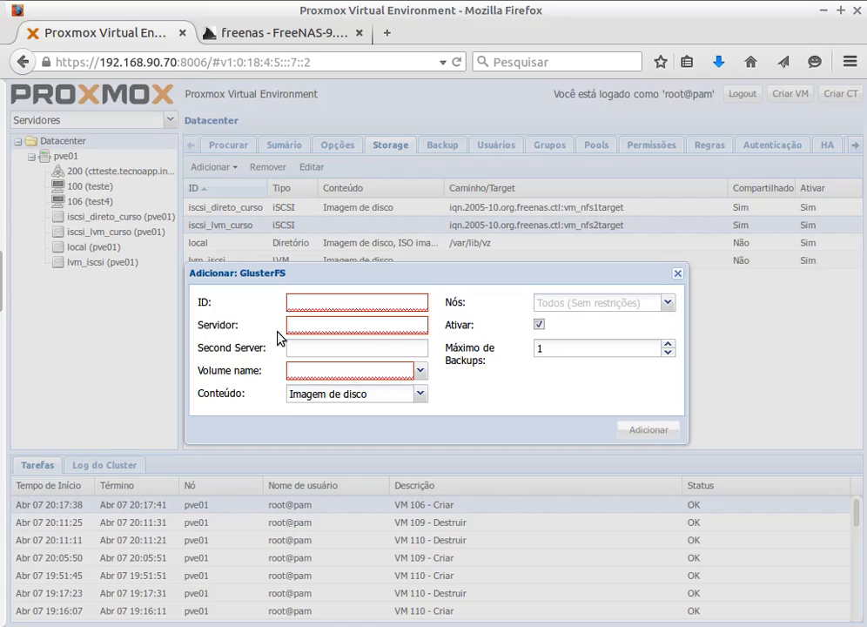
{"action": "left_click", "coordinate": [420, 394]}
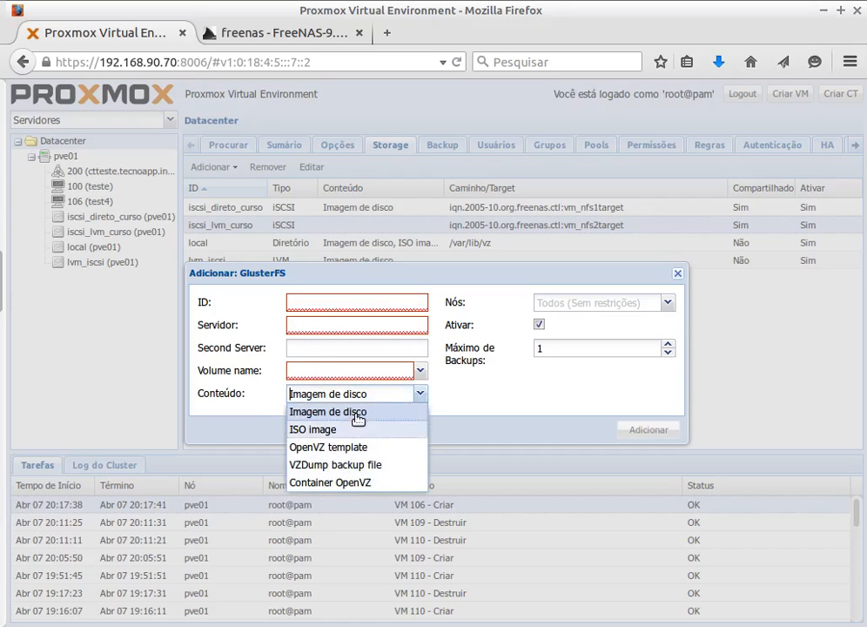
{"action": "left_click", "coordinate": [551, 392]}
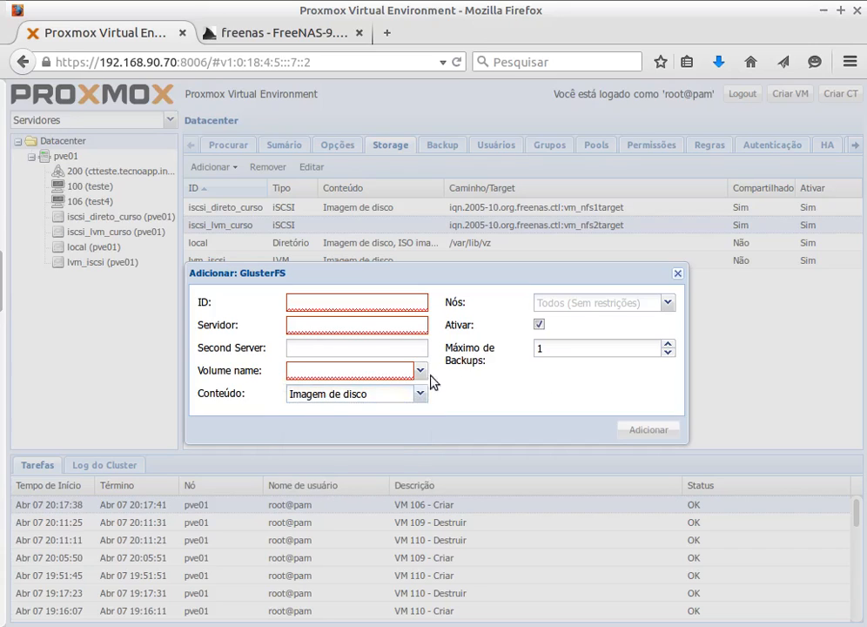
{"action": "left_click", "coordinate": [419, 396]}
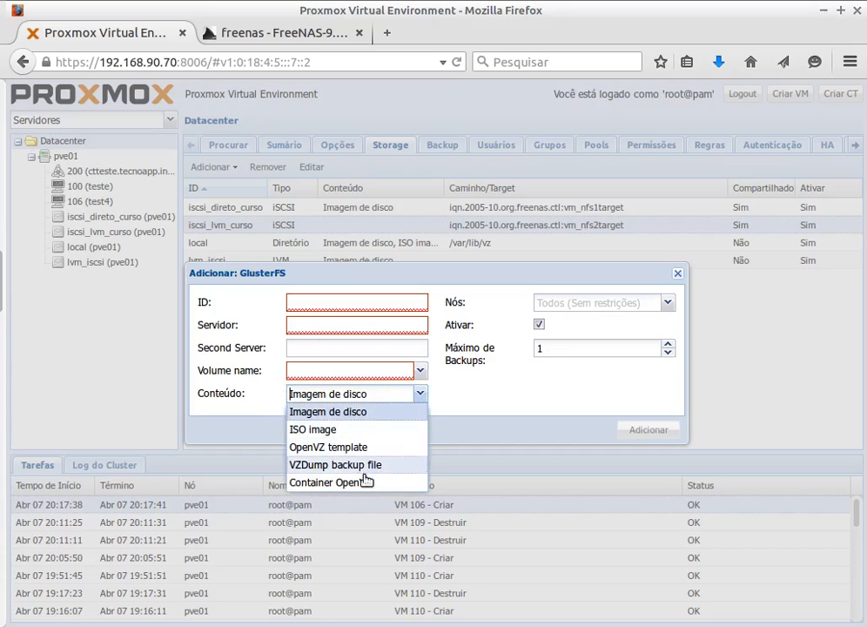
{"action": "left_click", "coordinate": [486, 407]}
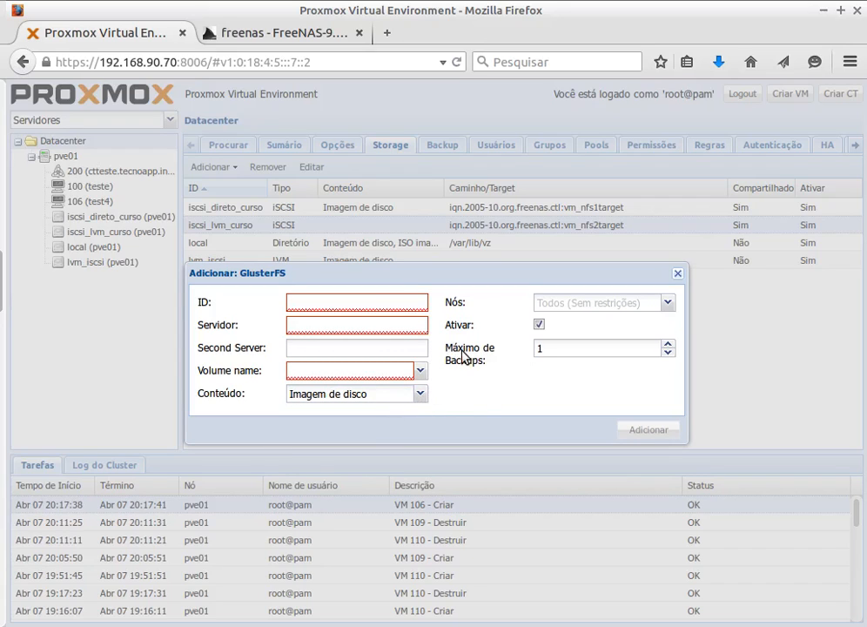
{"action": "left_click", "coordinate": [678, 276]}
Look through the datacenter's remaining sections and the RBD storage form, without adding a storage
{"action": "left_click", "coordinate": [228, 169]}
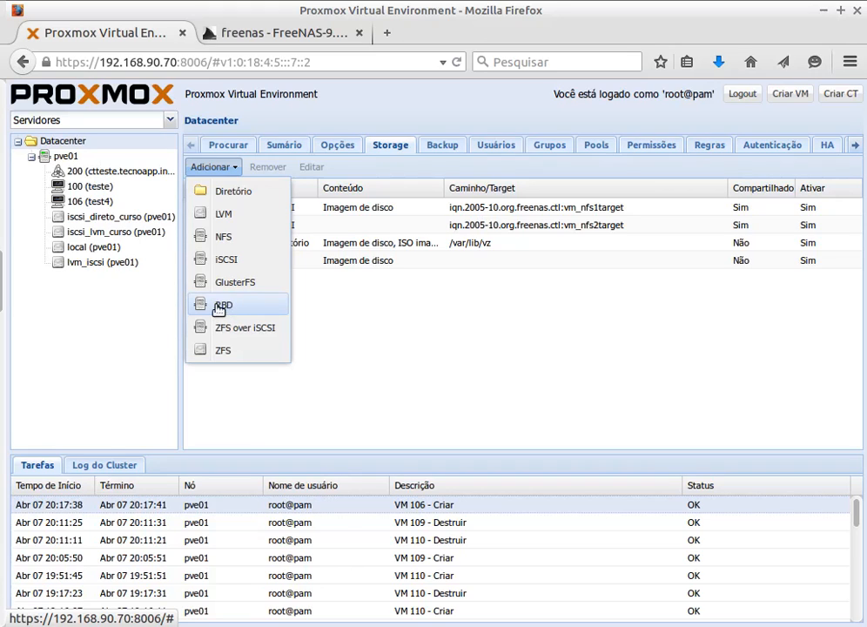
{"action": "left_click", "coordinate": [856, 147]}
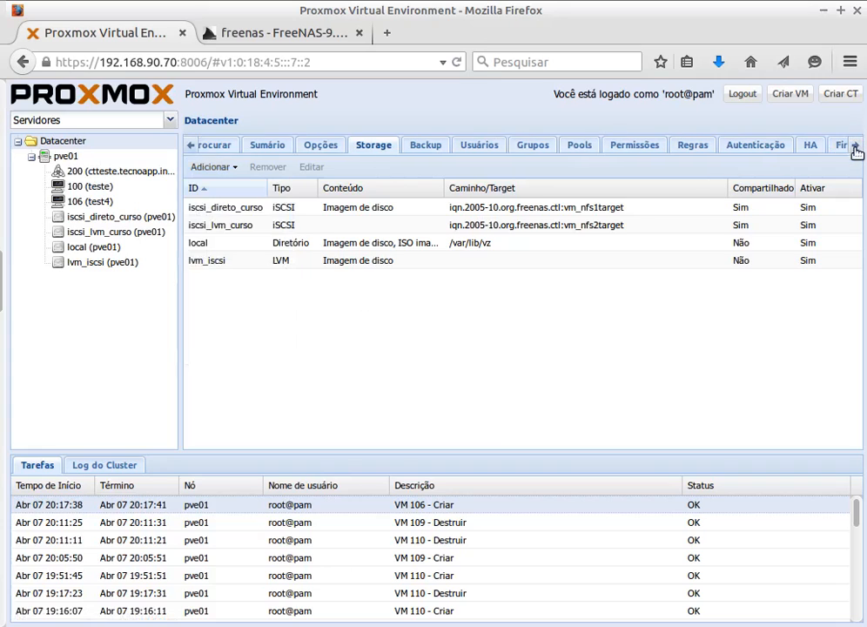
{"action": "left_click", "coordinate": [856, 150]}
{"action": "left_click", "coordinate": [857, 149]}
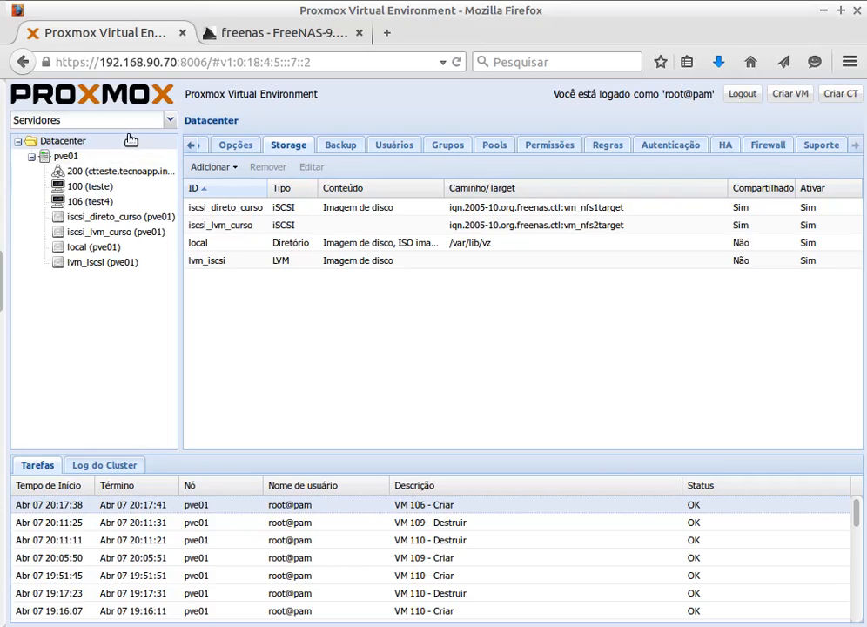
{"action": "left_click", "coordinate": [228, 169]}
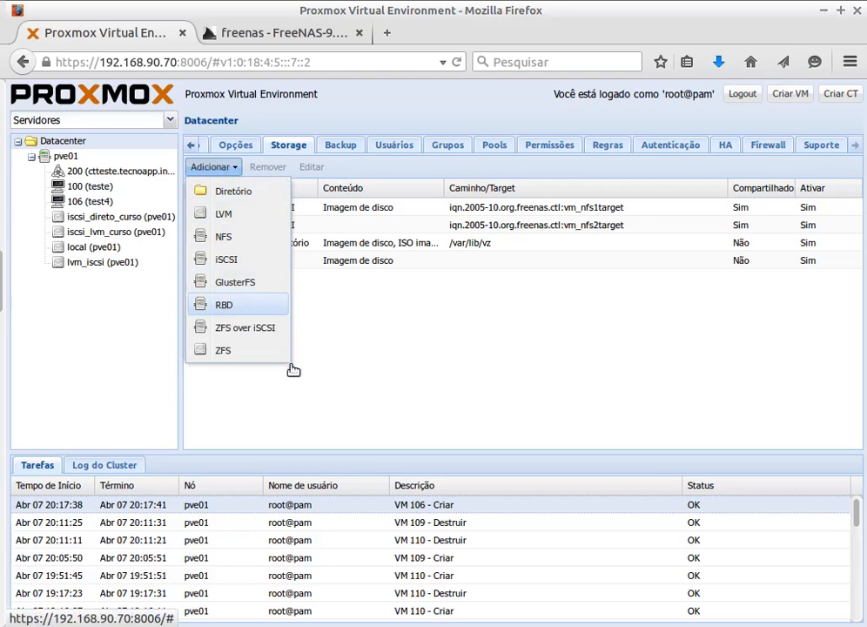
{"action": "left_click", "coordinate": [286, 310]}
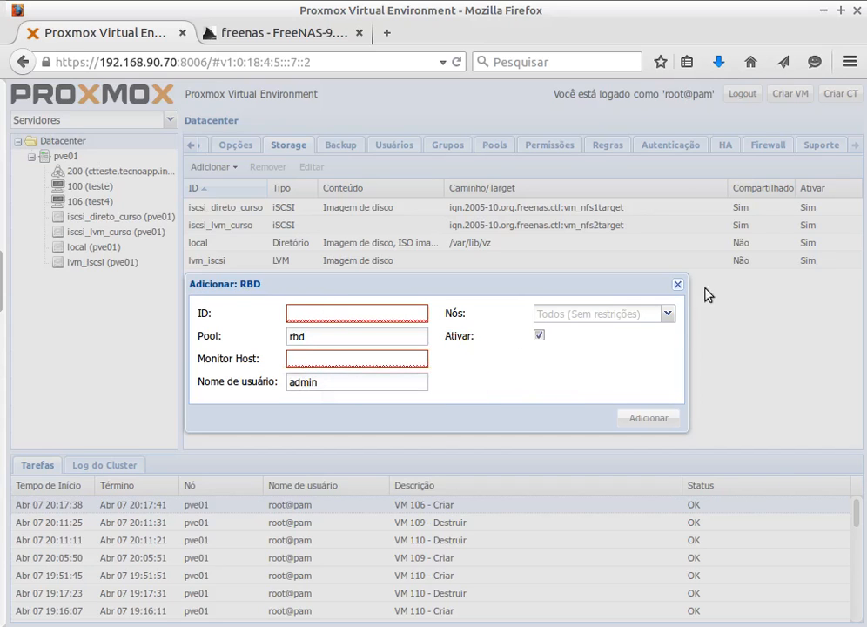
{"action": "left_click", "coordinate": [679, 286]}
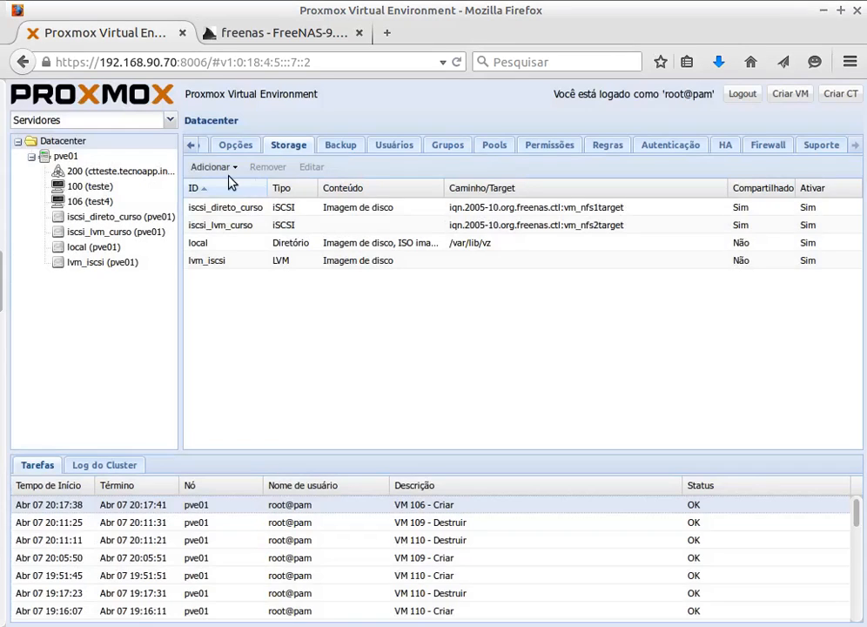
Examine the fields of the ZFS over iSCSI storage form and close it without adding anything
{"action": "left_click", "coordinate": [215, 168]}
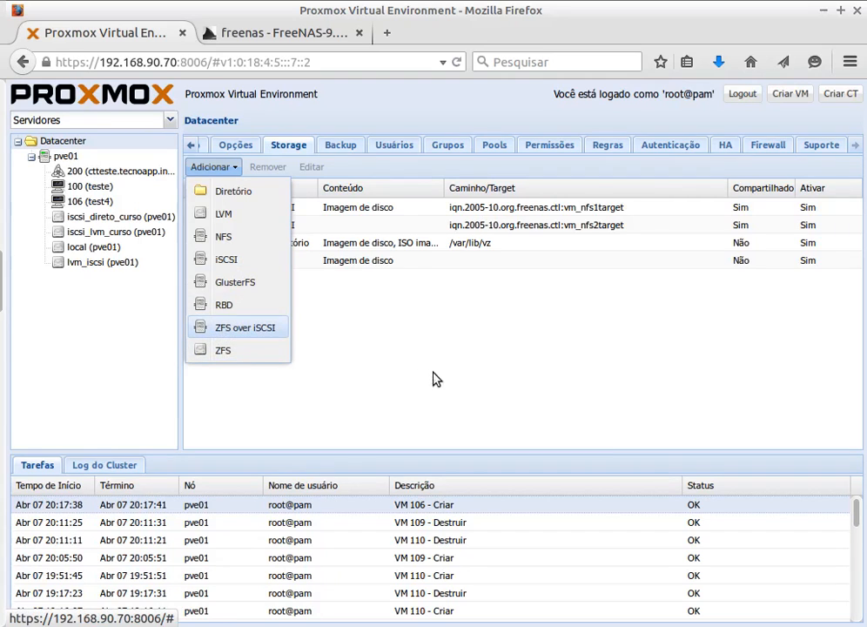
{"action": "key", "text": "Return"}
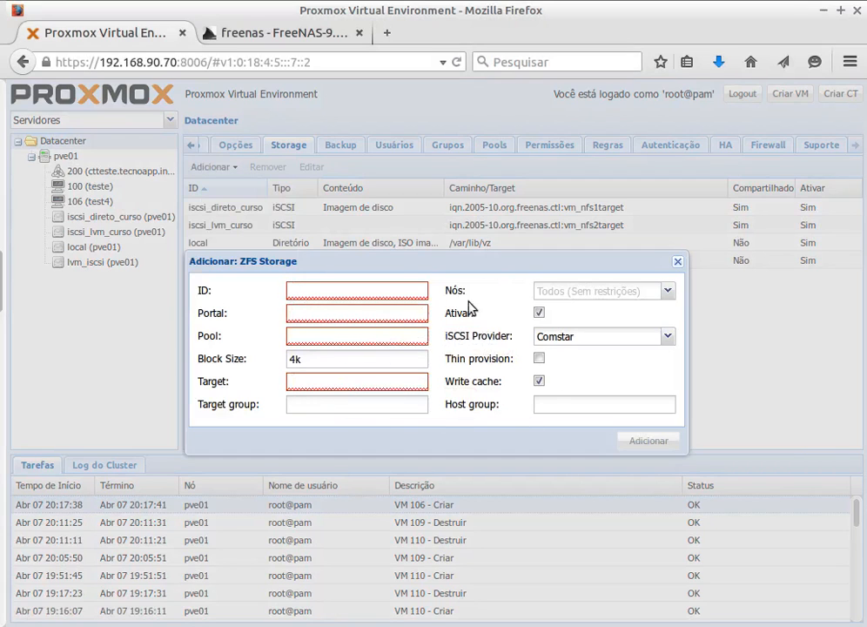
{"action": "left_click", "coordinate": [678, 261]}
Examine the ID and pool fields of the local ZFS storage form and close it without adding anything
{"action": "left_click", "coordinate": [218, 167]}
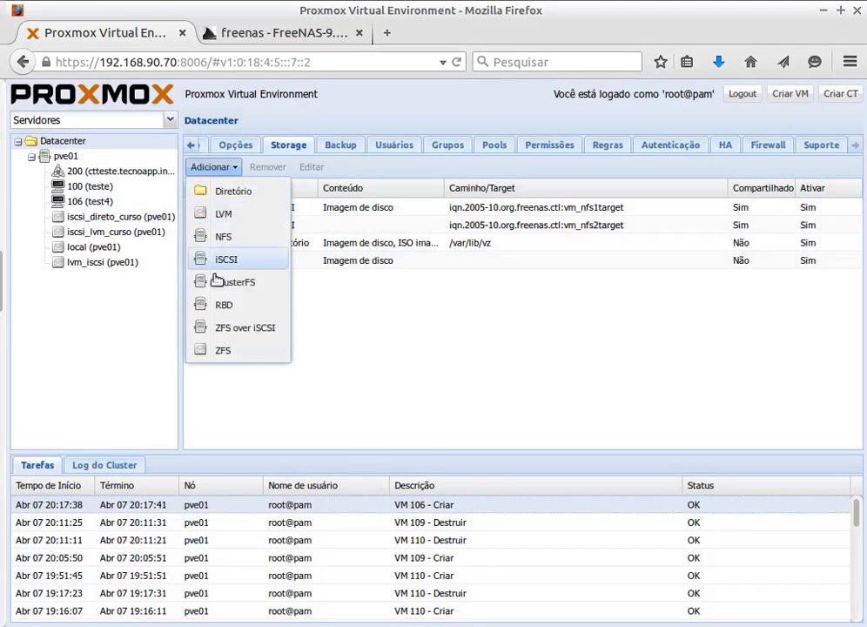
{"action": "left_click", "coordinate": [244, 353]}
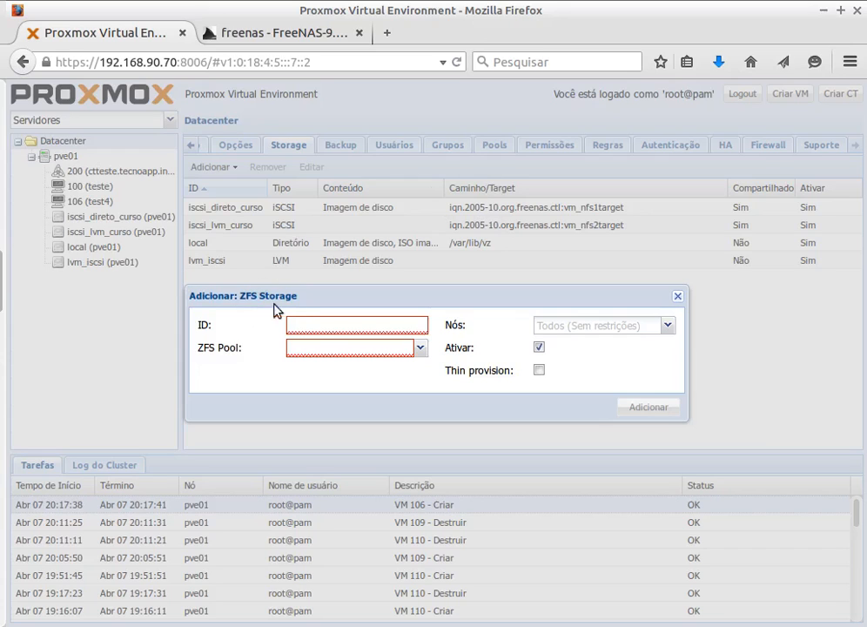
{"action": "left_click", "coordinate": [320, 327]}
{"action": "mouse_move", "coordinate": [330, 354]}
{"action": "left_click", "coordinate": [677, 297]}
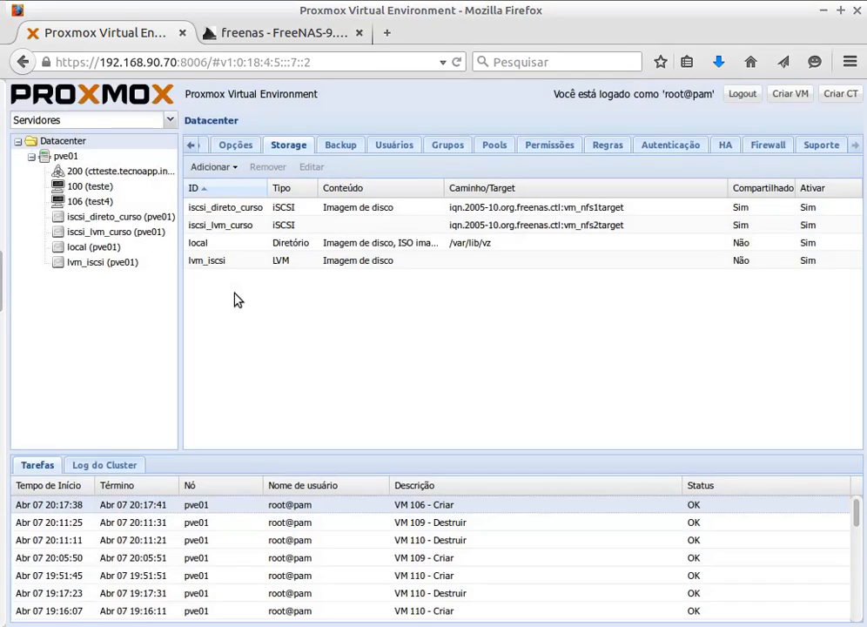
Start adding a local ZFS storage with the ID zfs_local and go to its ZFS pool field
{"action": "left_click", "coordinate": [233, 172]}
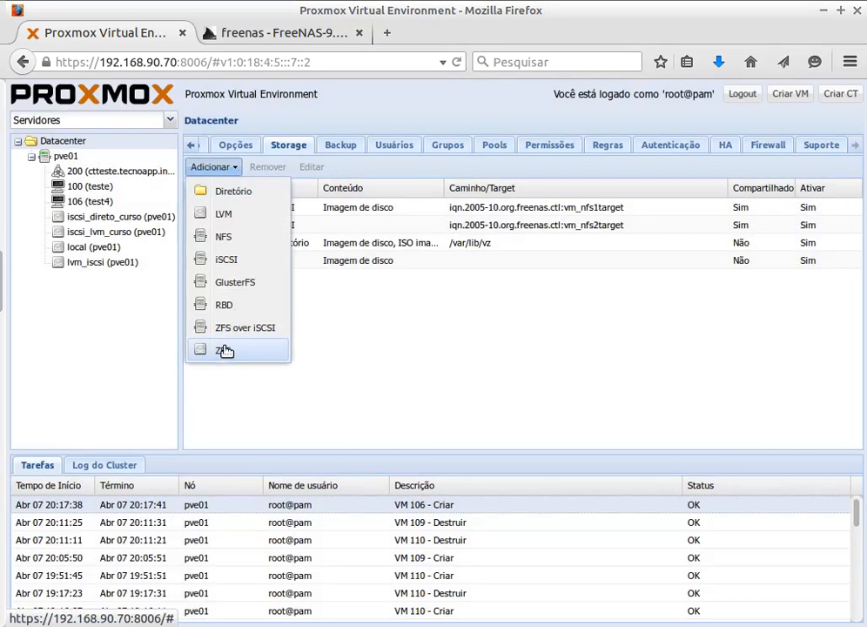
{"action": "key", "text": "Return"}
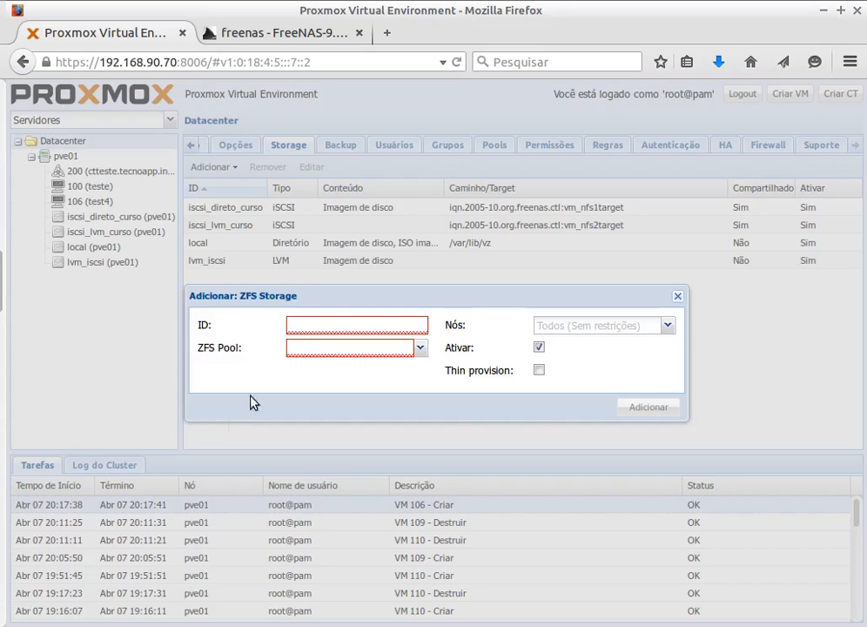
{"action": "left_click", "coordinate": [321, 328]}
{"action": "type", "text": "zfs_local"}
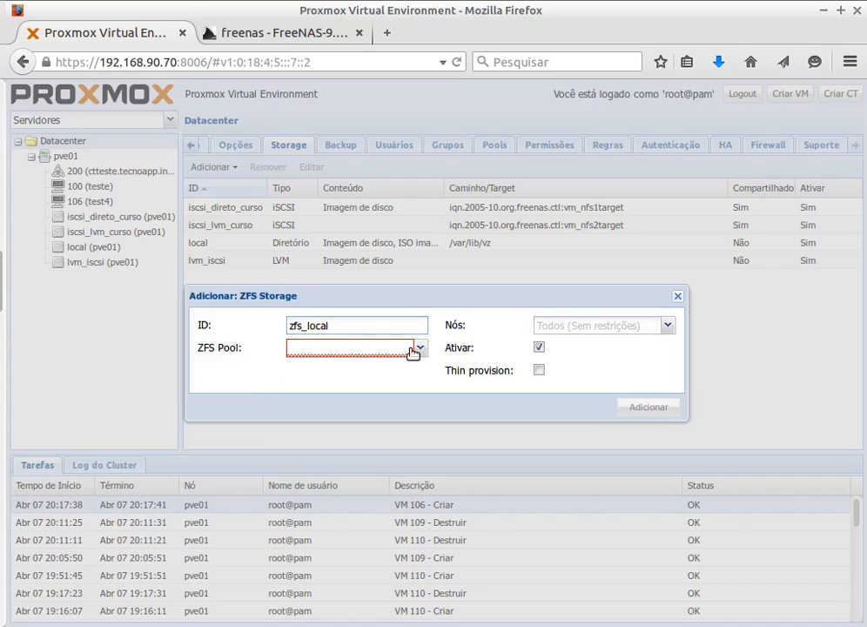
{"action": "left_click", "coordinate": [334, 350]}
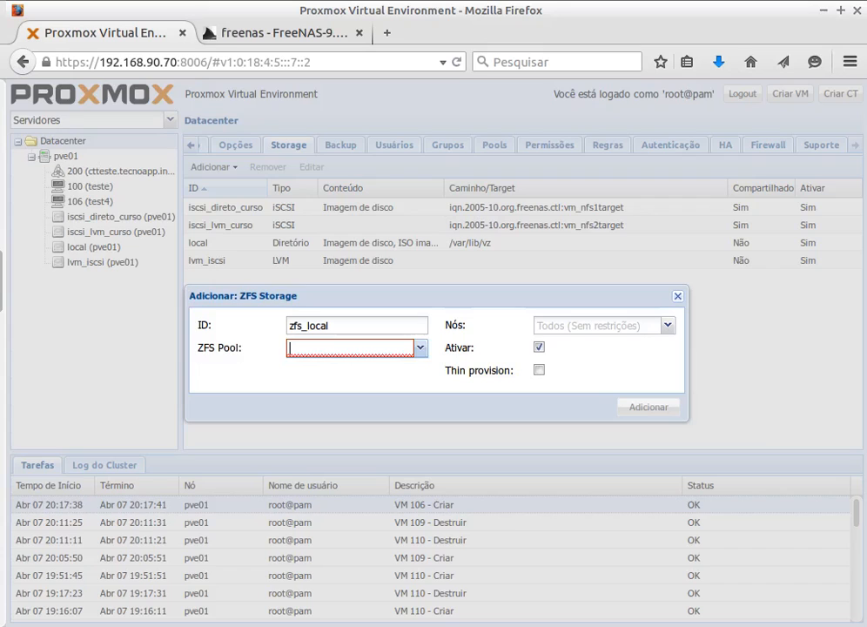
Switch to the terminal and write, without running it, the command "zpool create -f -o ashift=12 teste_zfs /dev/vdb"
{"action": "key", "text": "alt+Tab"}
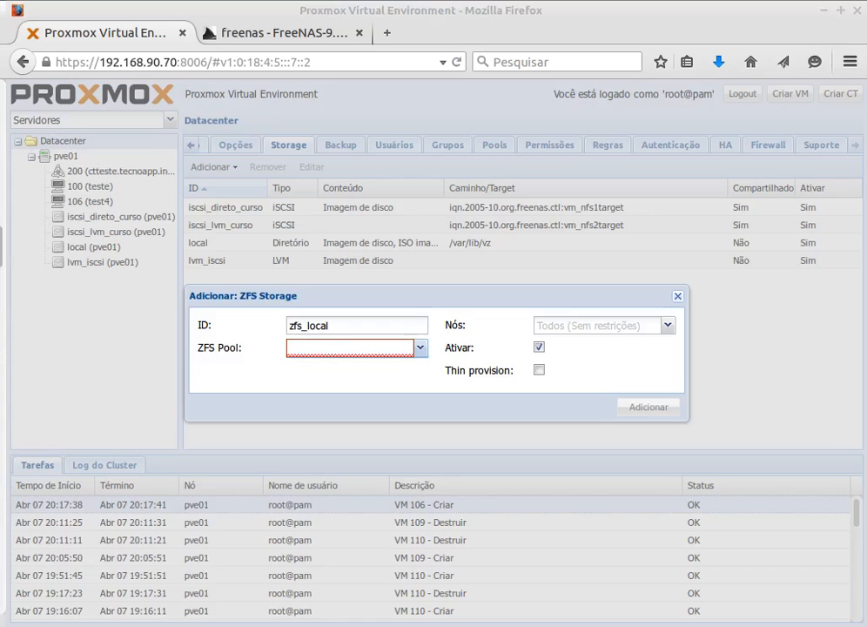
{"action": "key", "text": "alt+Tab"}
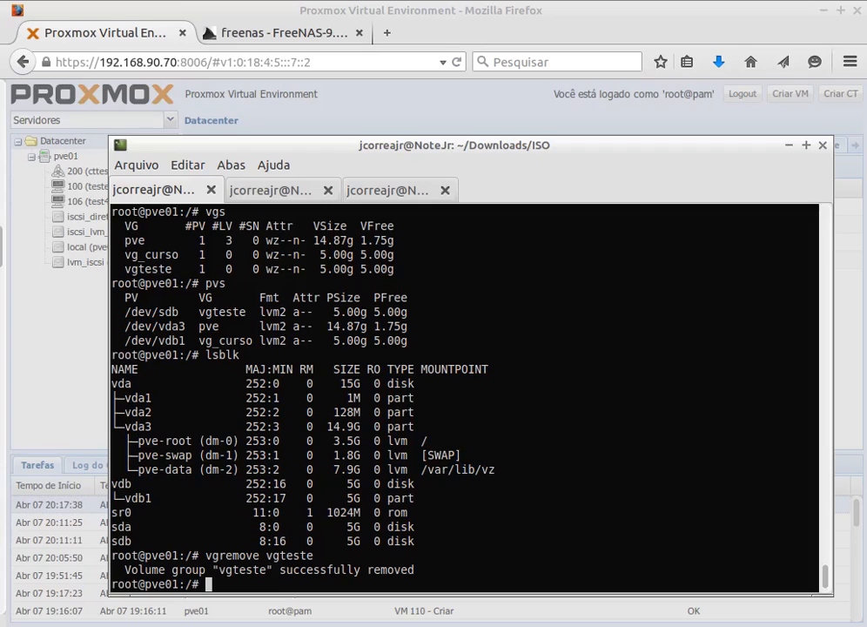
{"action": "key", "text": "alt+Tab"}
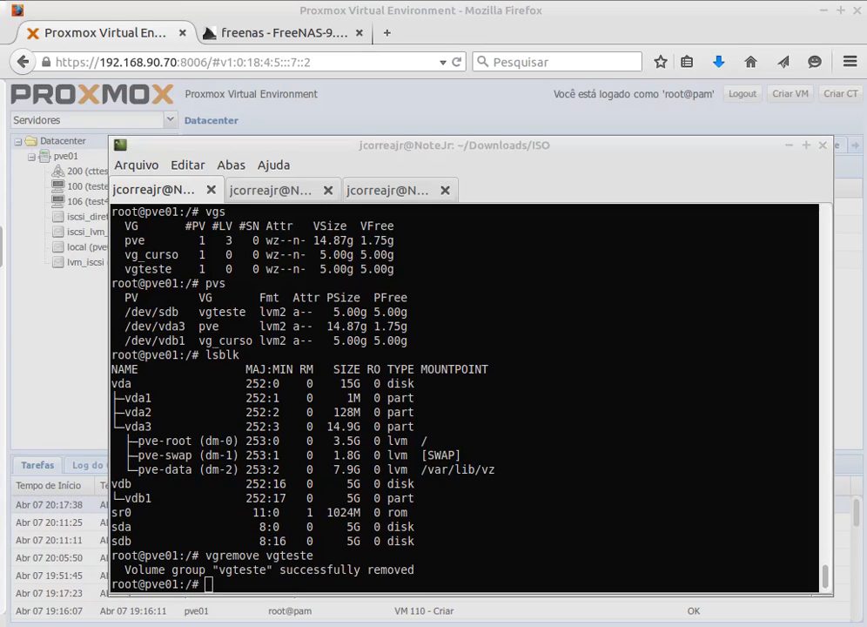
{"action": "left_click", "coordinate": [186, 455]}
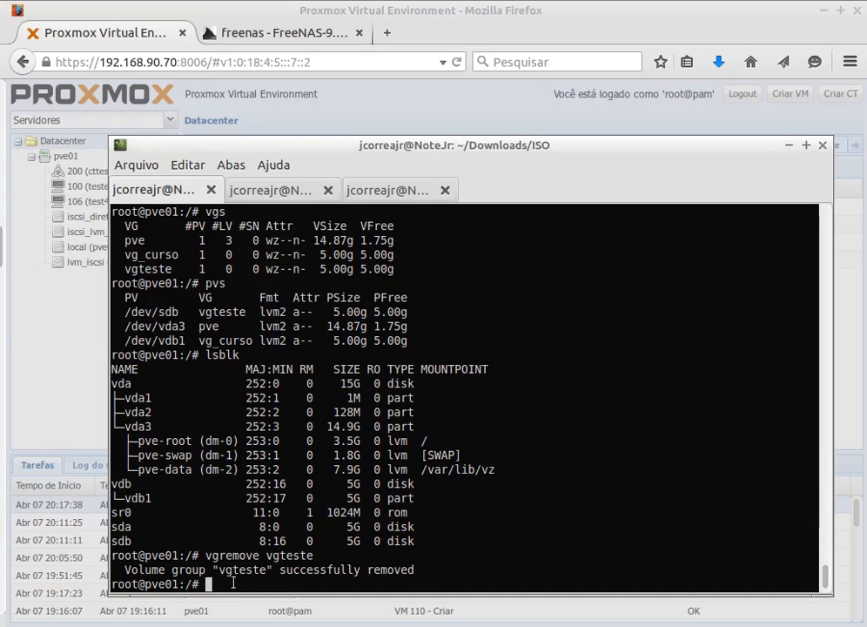
{"action": "type", "text": "zpool"}
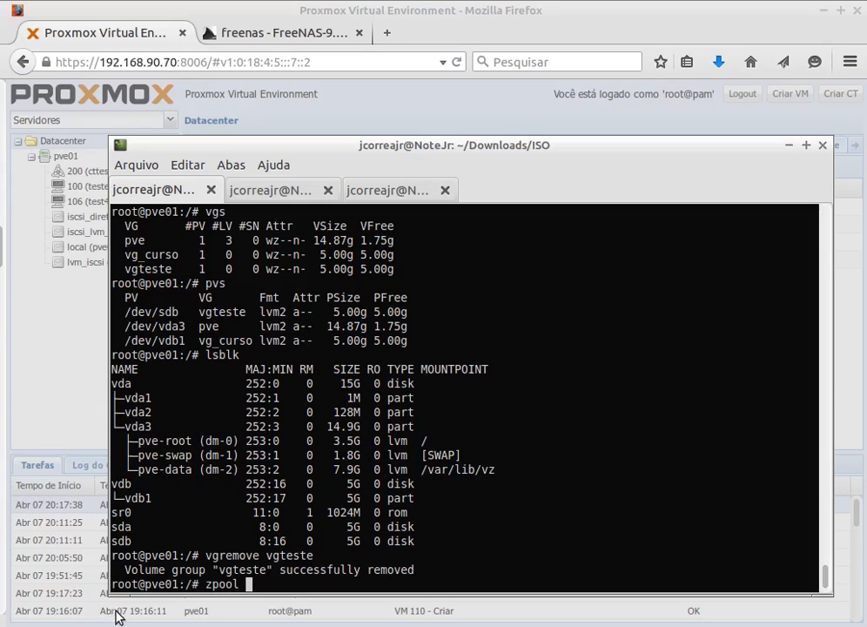
{"action": "type", "text": " crea"}
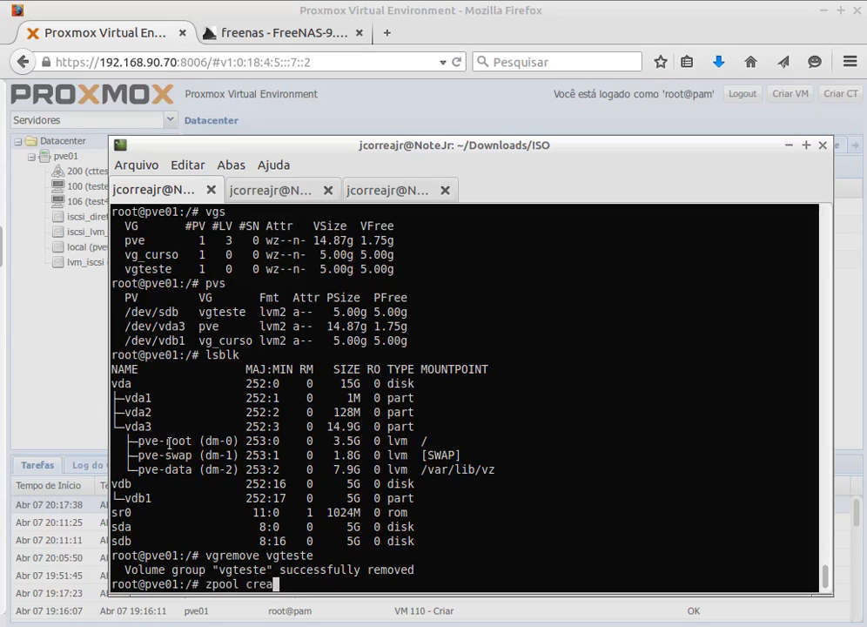
{"action": "type", "text": "te -f -o ash"}
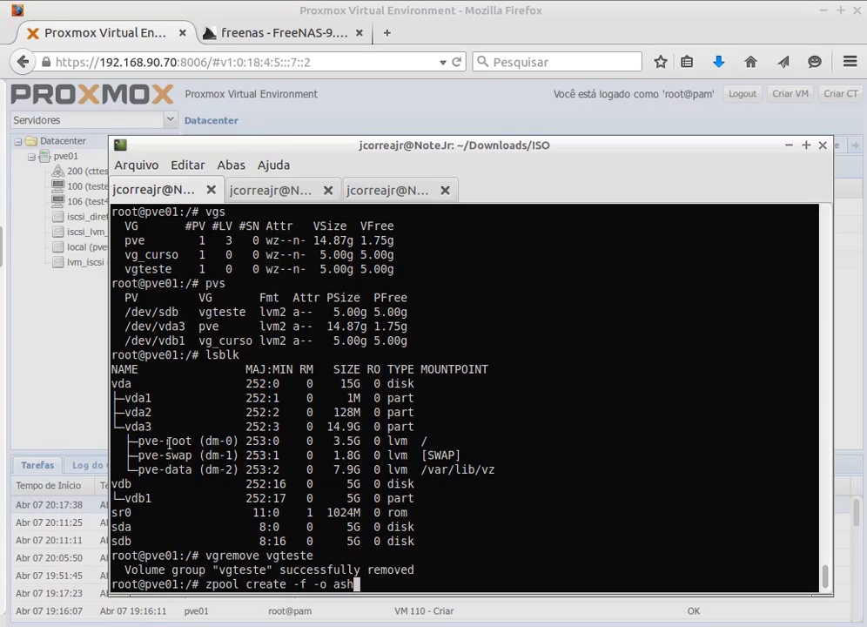
{"action": "type", "text": "ift=12 teste "}
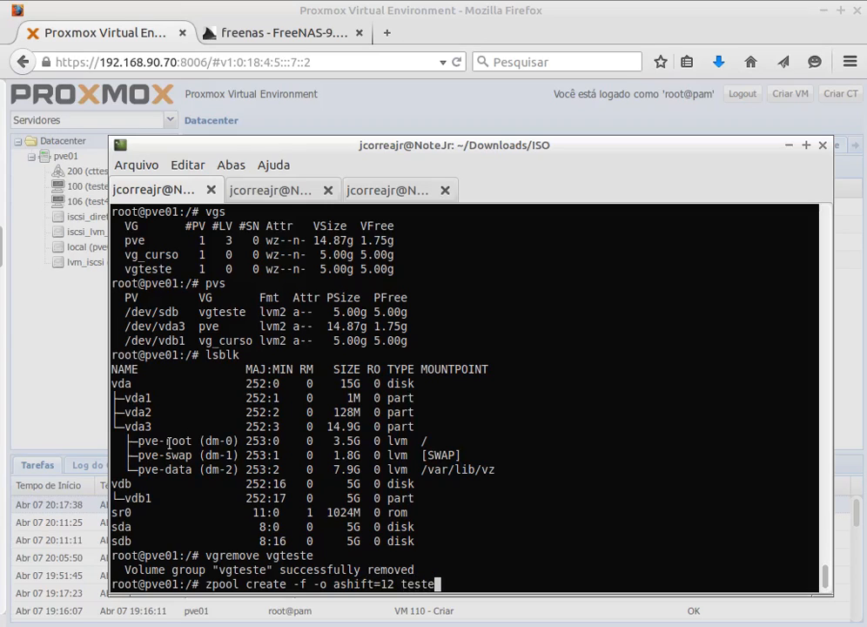
{"action": "type", "text": "zfs"}
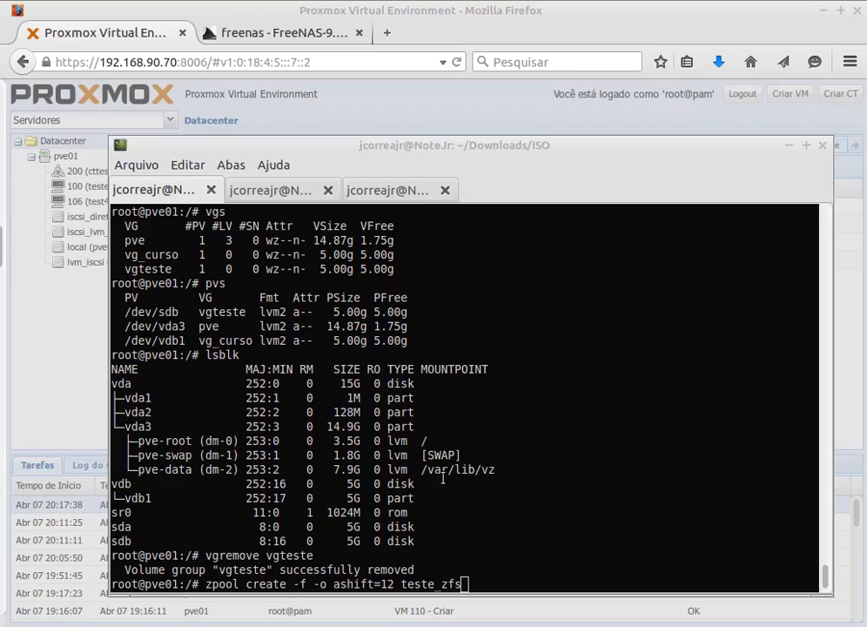
{"action": "left_click", "coordinate": [513, 465]}
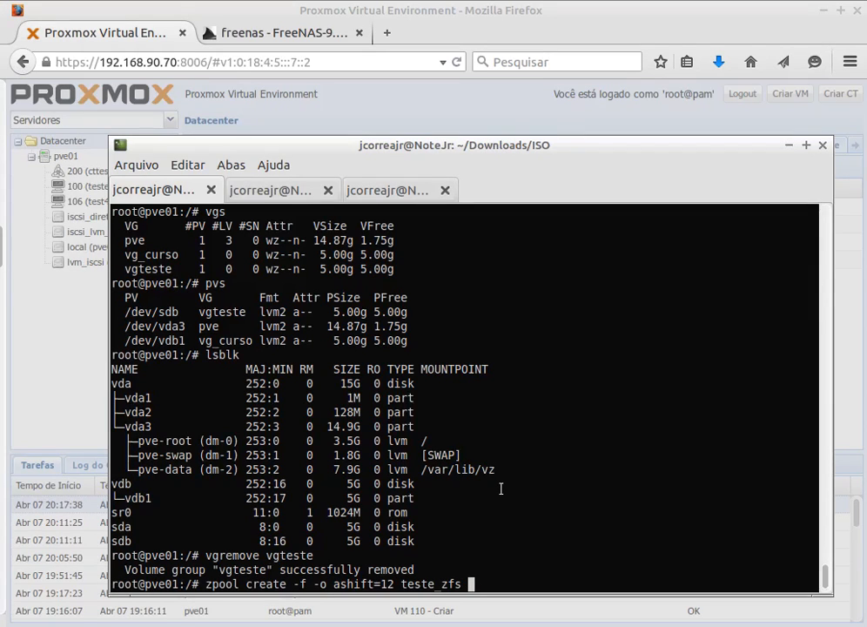
{"action": "type", "text": "/dev/vd"}
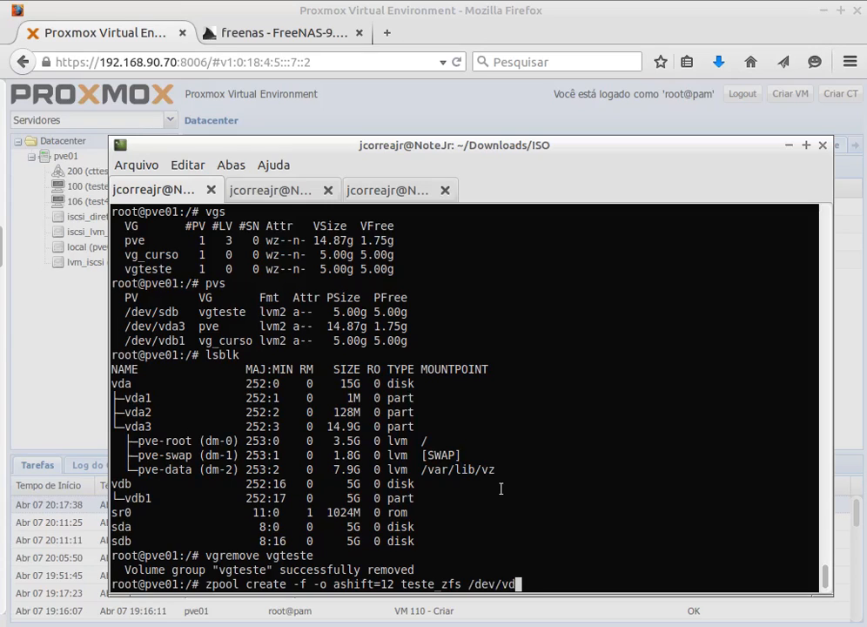
{"action": "type", "text": "b2"}
{"action": "key", "text": "BackSpace"}
{"action": "left_click_drag", "start_coordinate": [401, 585], "coordinate": [451, 592]}
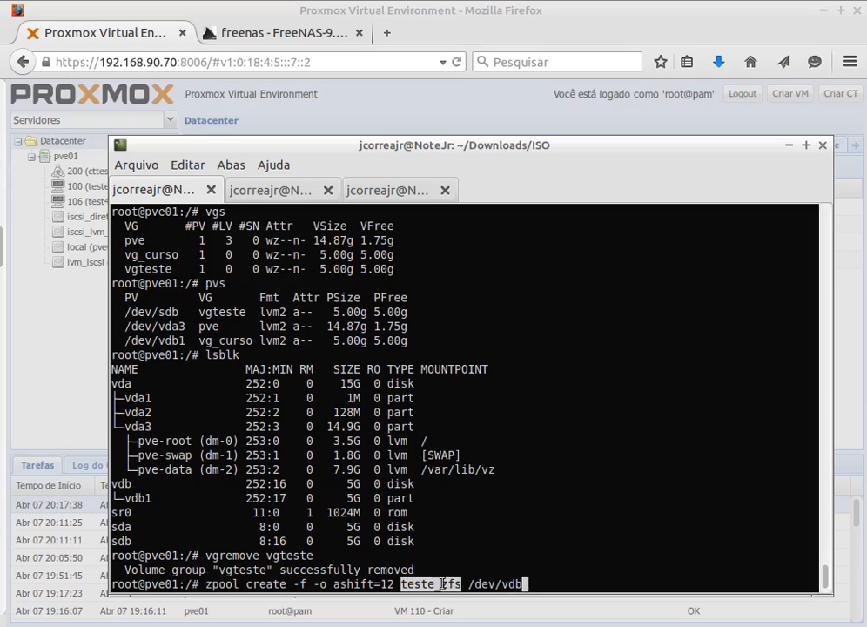
Return to Proxmox, discard the unfinished ZFS storage, and examine the ZFS over iSCSI form and the available storage types without adding any
{"action": "left_click", "coordinate": [407, 9]}
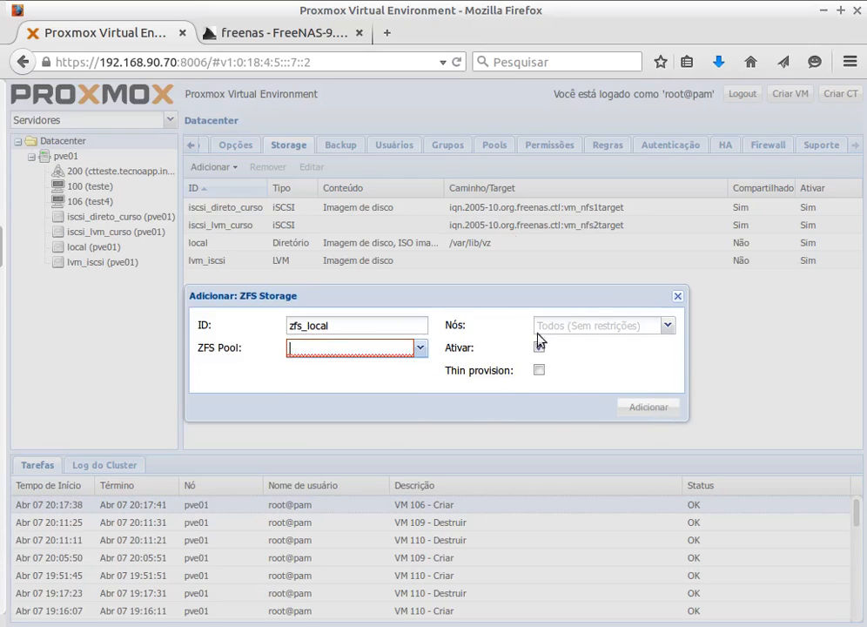
{"action": "left_click", "coordinate": [678, 297]}
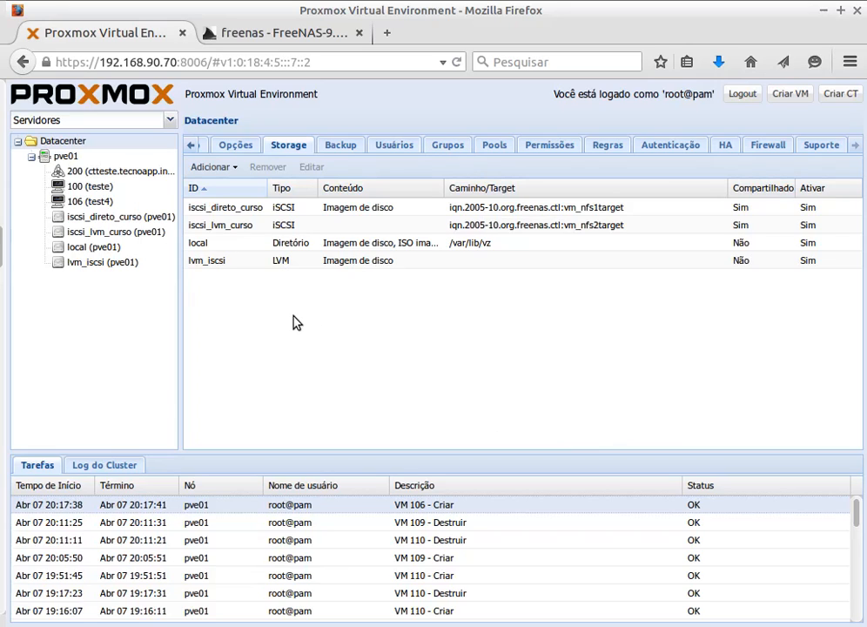
{"action": "left_click", "coordinate": [232, 167]}
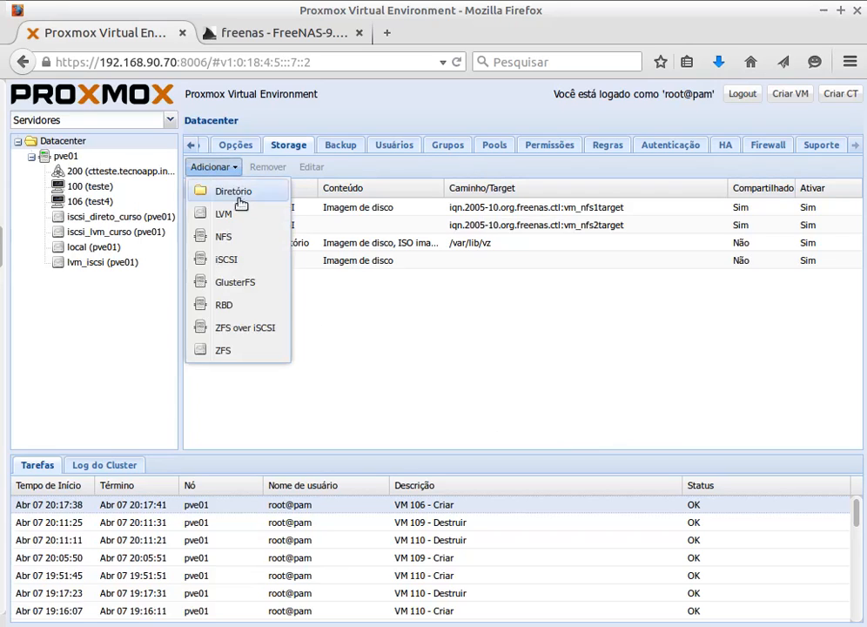
{"action": "left_click", "coordinate": [226, 331]}
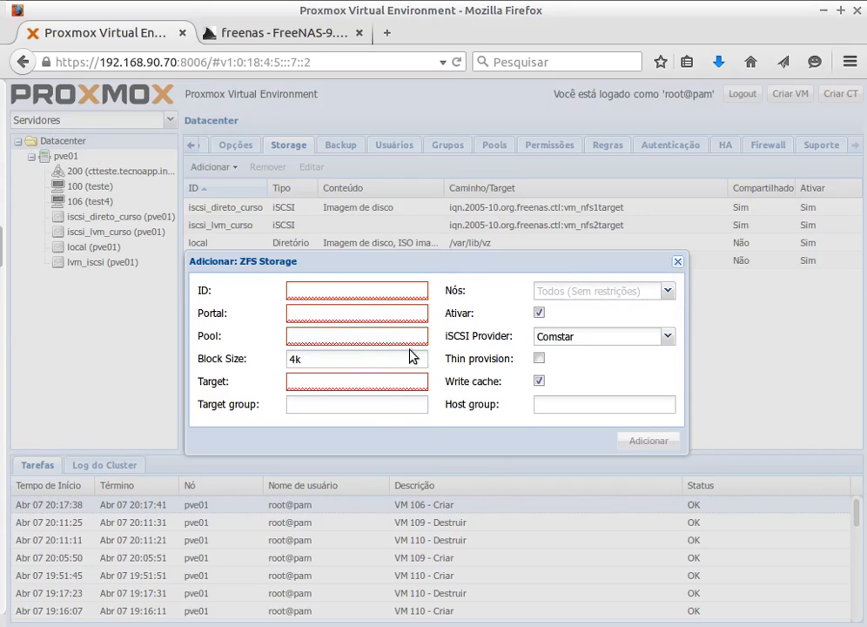
{"action": "left_click", "coordinate": [679, 263]}
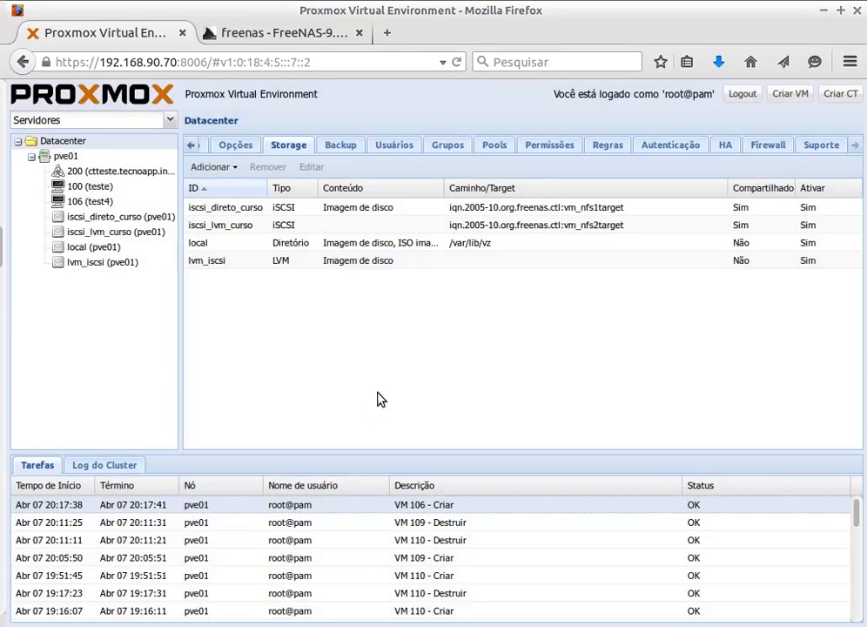
{"action": "left_click", "coordinate": [231, 168]}
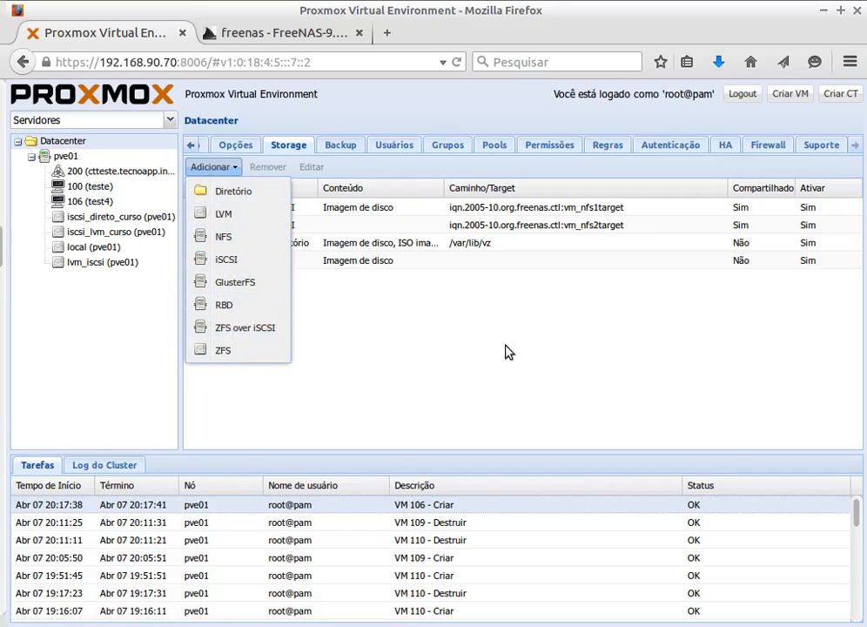
{"action": "left_click", "coordinate": [474, 354]}
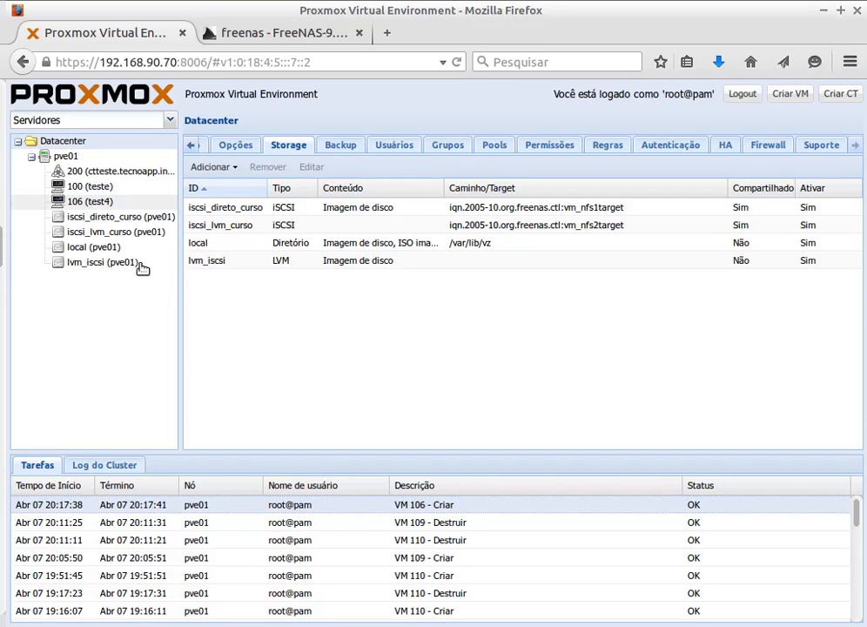
Examine the hardware of virtual machines 106 and 100, including the edit options of VM 100's ide0 disk, without changing anything
{"action": "left_click", "coordinate": [83, 201]}
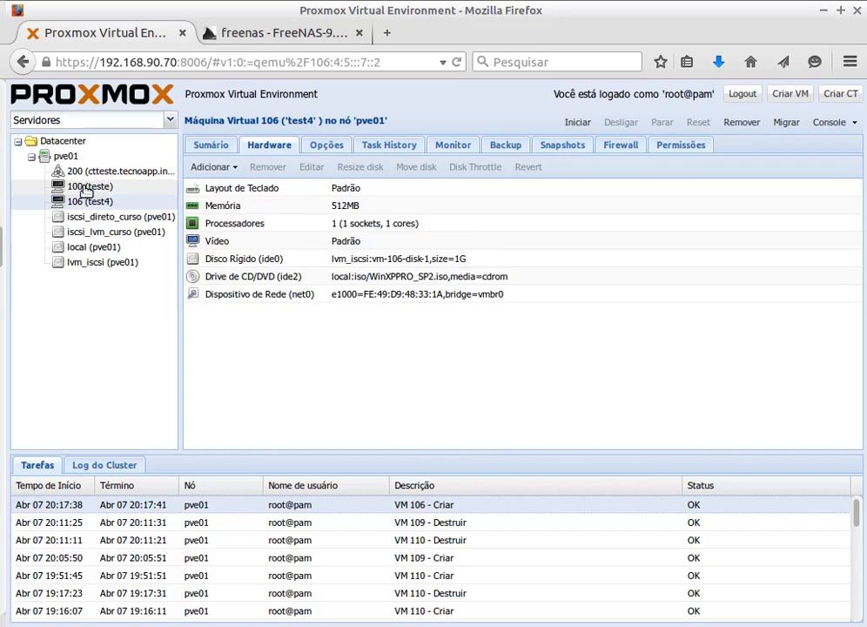
{"action": "left_click", "coordinate": [84, 188]}
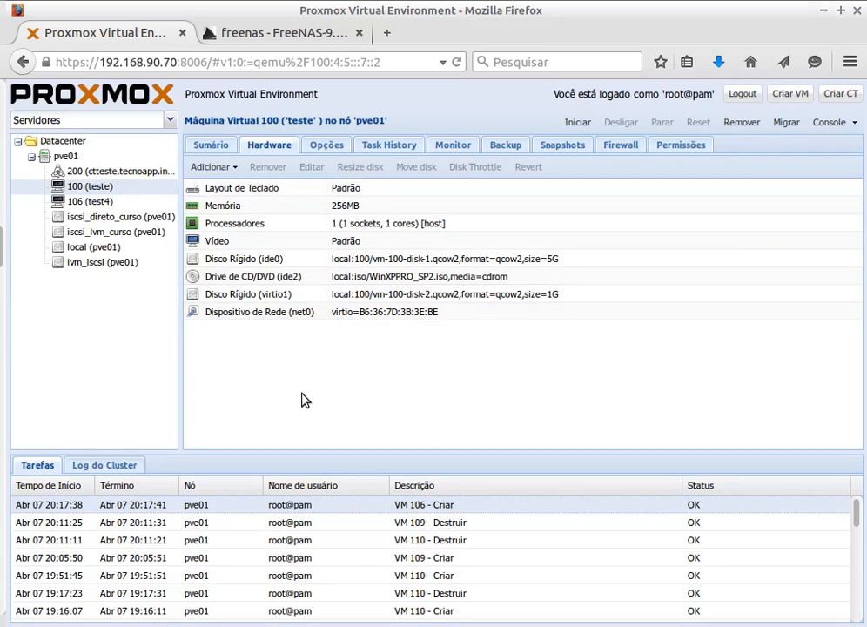
{"action": "left_click", "coordinate": [231, 300]}
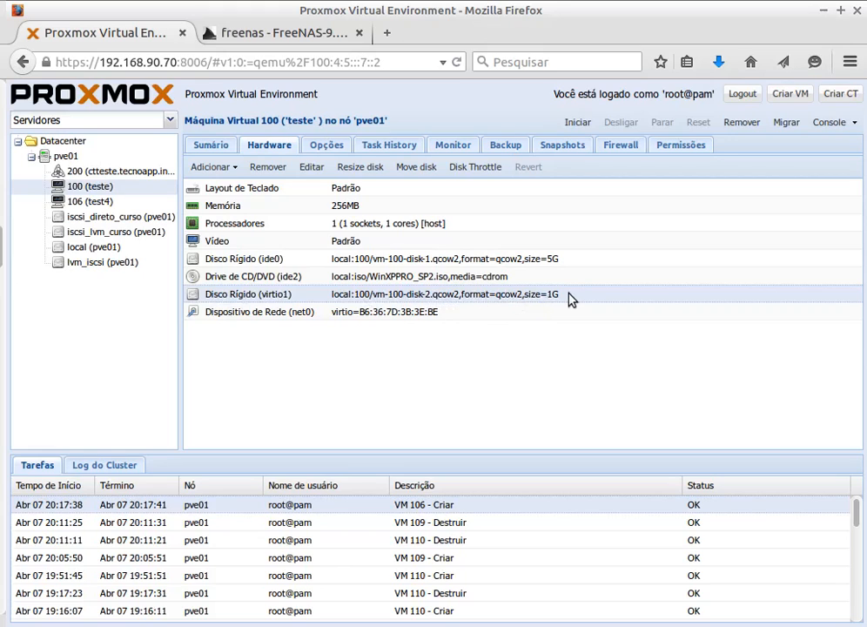
{"action": "left_click", "coordinate": [448, 265]}
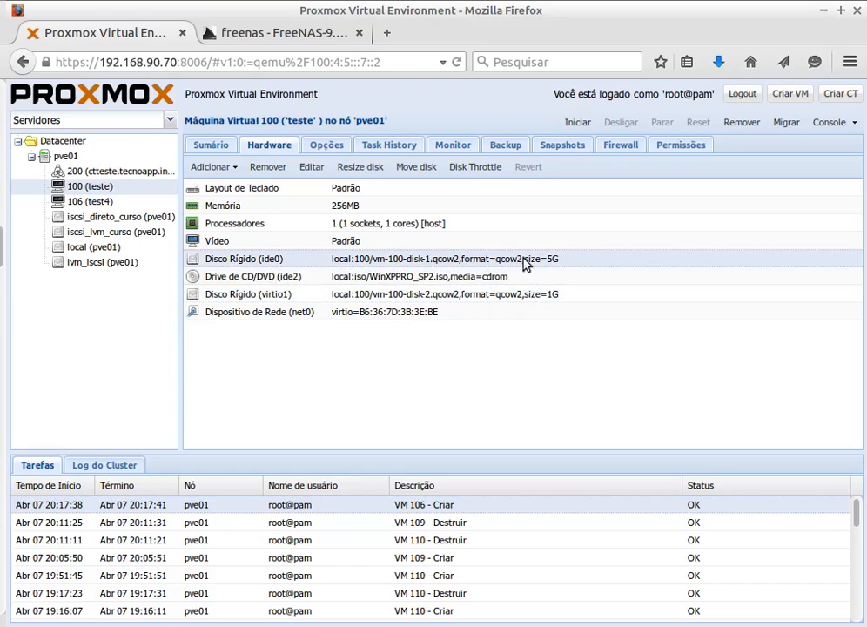
{"action": "left_click", "coordinate": [311, 166]}
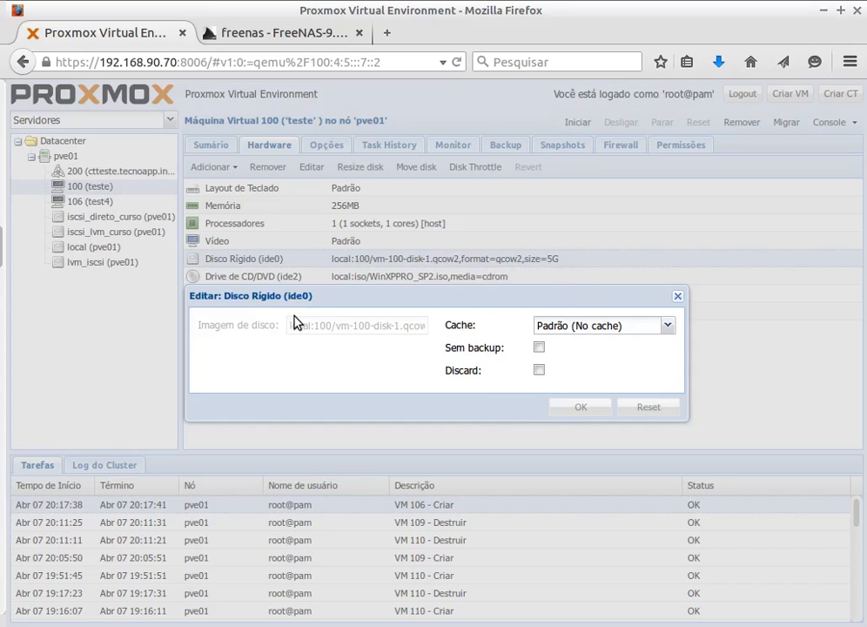
{"action": "left_click", "coordinate": [678, 297]}
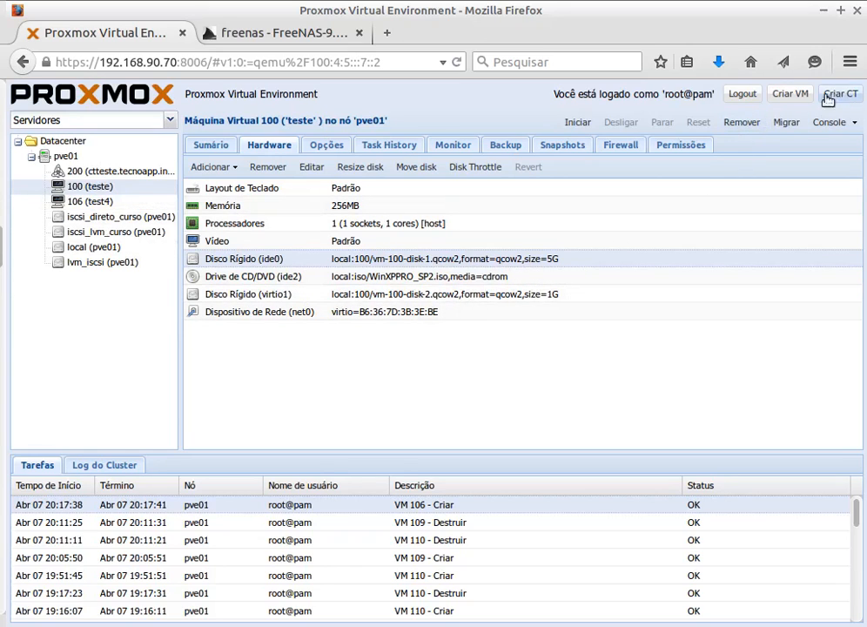
Start creating virtual machine 101 on node pve01 named "tested", with Microsoft Windows XP/2003 (wxp) as its operating system
{"action": "left_click", "coordinate": [790, 93]}
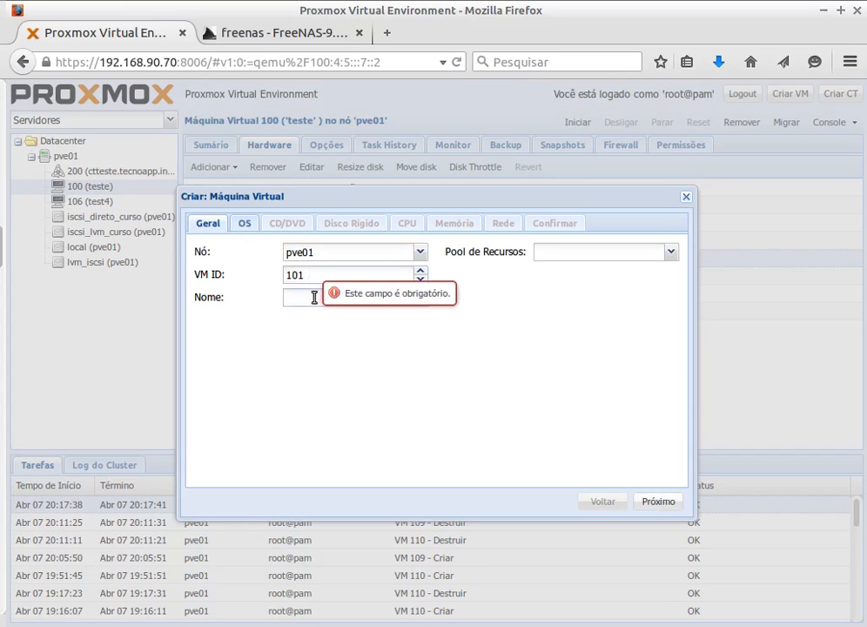
{"action": "left_click", "coordinate": [310, 299]}
{"action": "type", "text": "teste"}
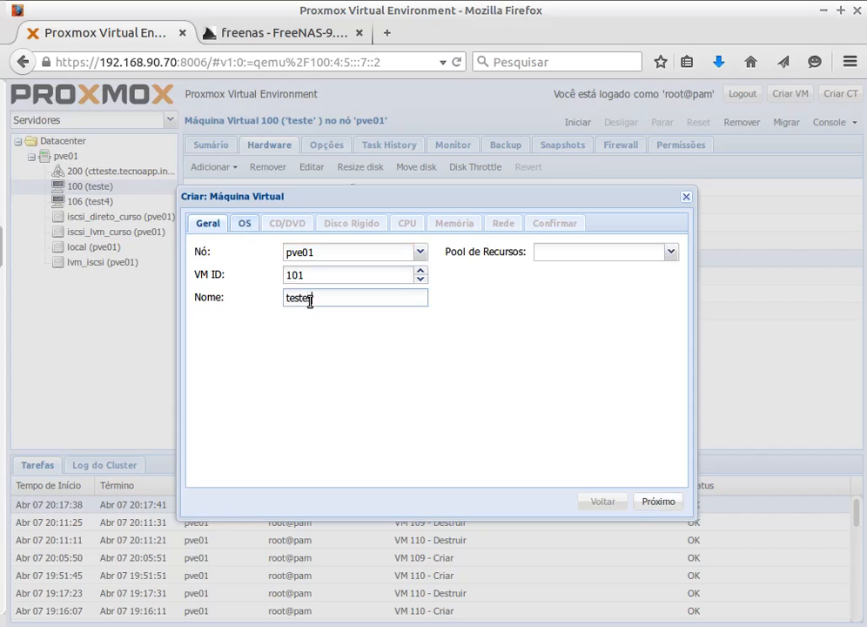
{"action": "type", "text": "d"}
{"action": "left_click", "coordinate": [245, 225]}
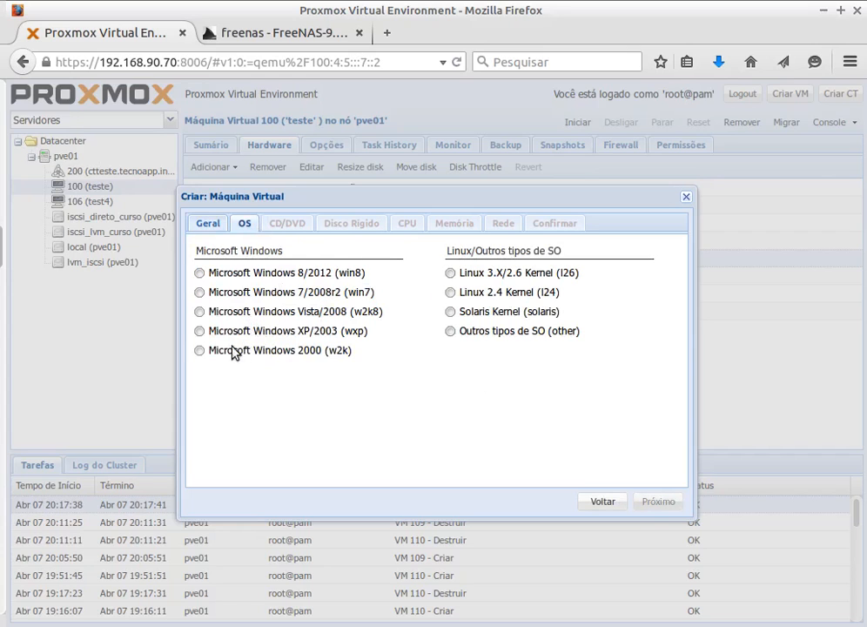
{"action": "left_click", "coordinate": [200, 331]}
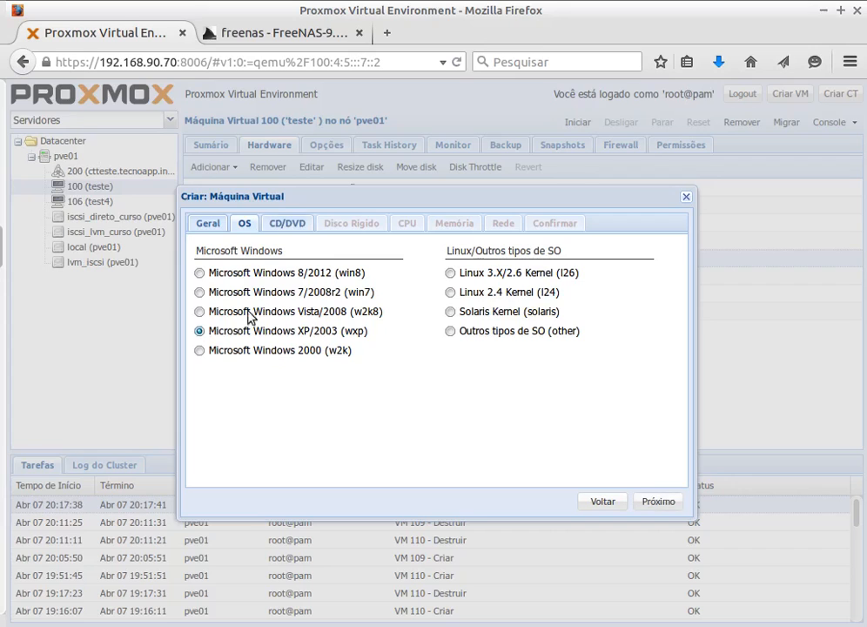
Choose the WinXPPRO_SP2.iso image from the local storage as the new virtual machine's CD/DVD media
{"action": "left_click", "coordinate": [290, 228]}
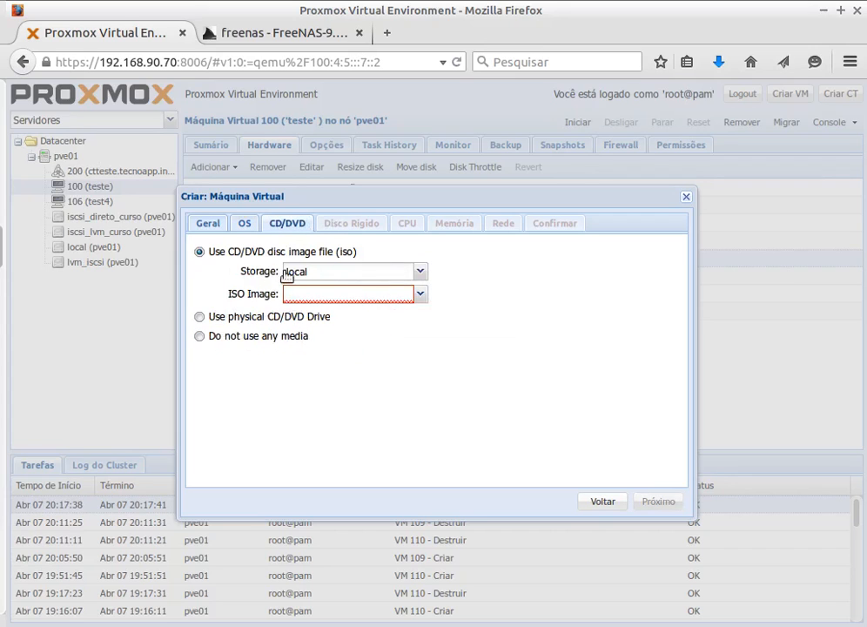
{"action": "left_click", "coordinate": [414, 294]}
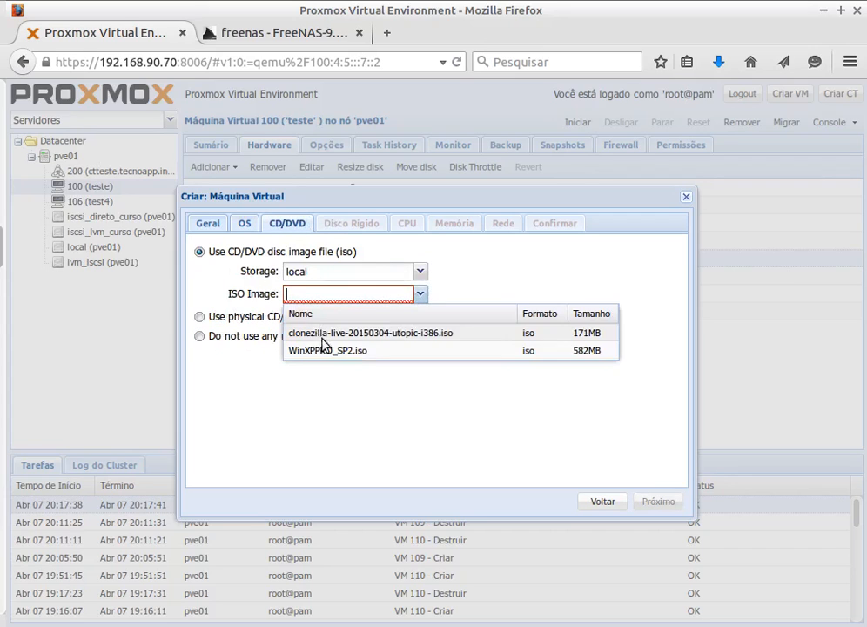
{"action": "left_click", "coordinate": [310, 351]}
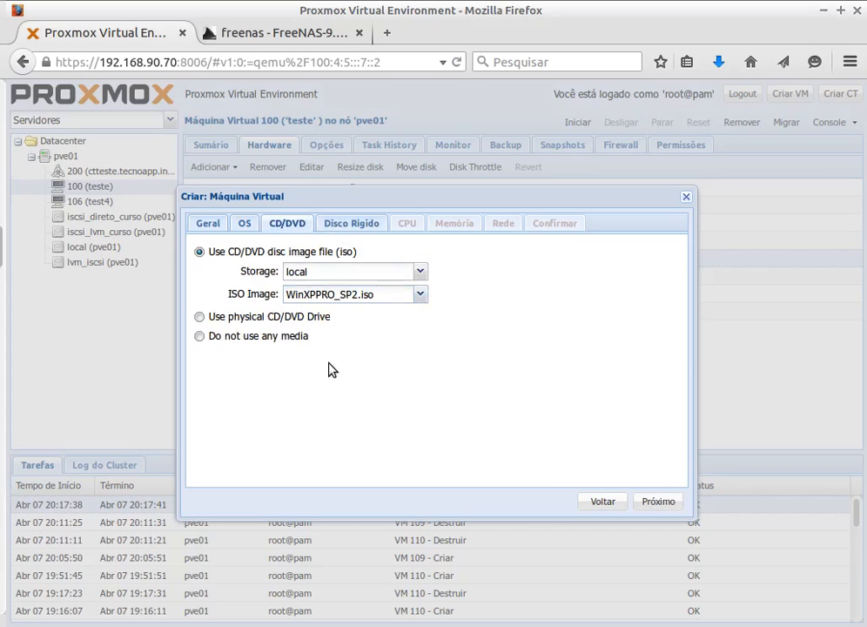
Compare the hard disk format options for the local and lvm_iscsi storages, including raw on local, and discard the new virtual machine
{"action": "left_click", "coordinate": [331, 228]}
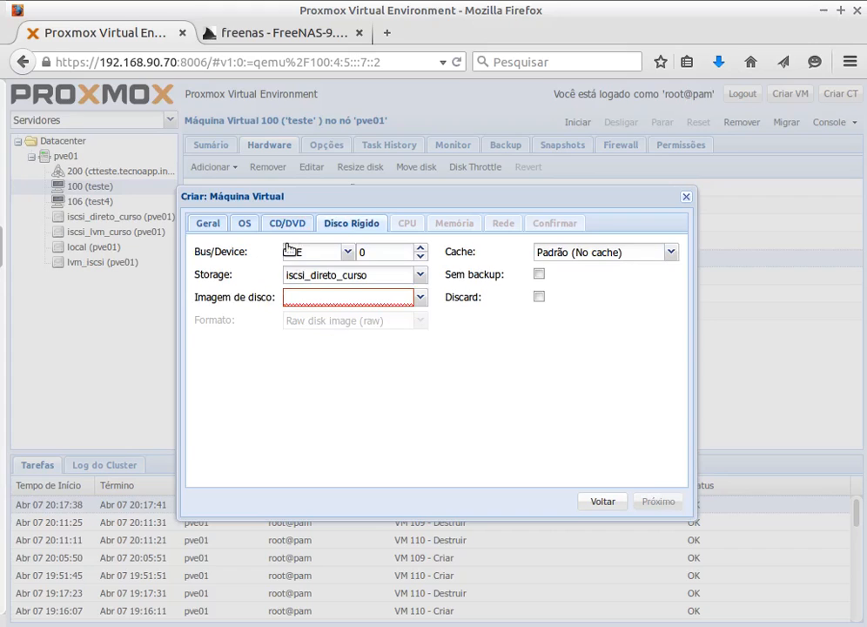
{"action": "left_click", "coordinate": [418, 276]}
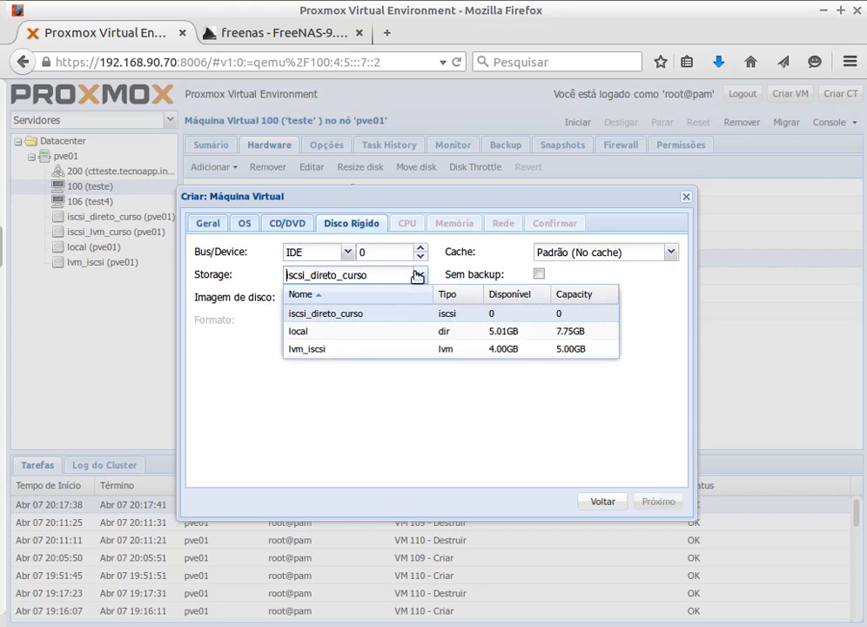
{"action": "left_click", "coordinate": [300, 332]}
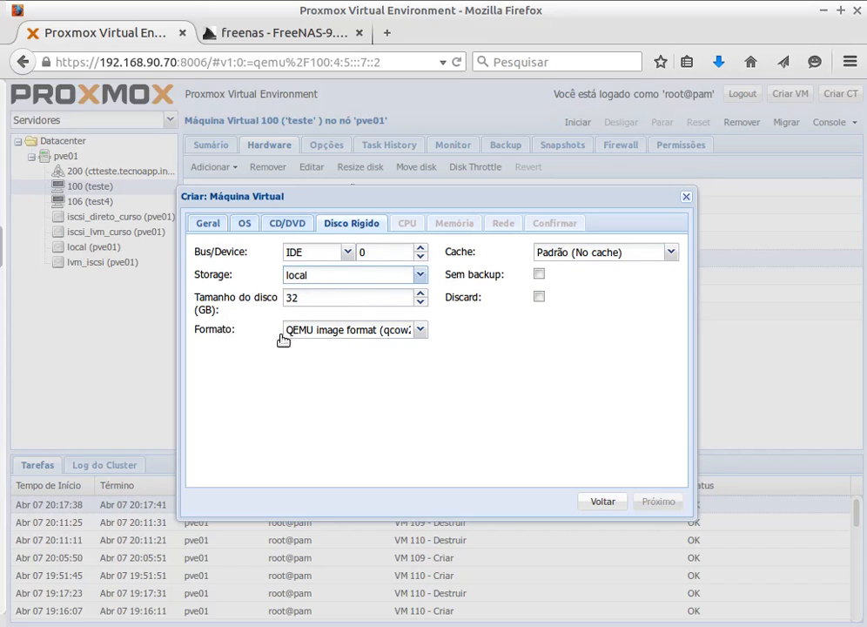
{"action": "left_click", "coordinate": [418, 333]}
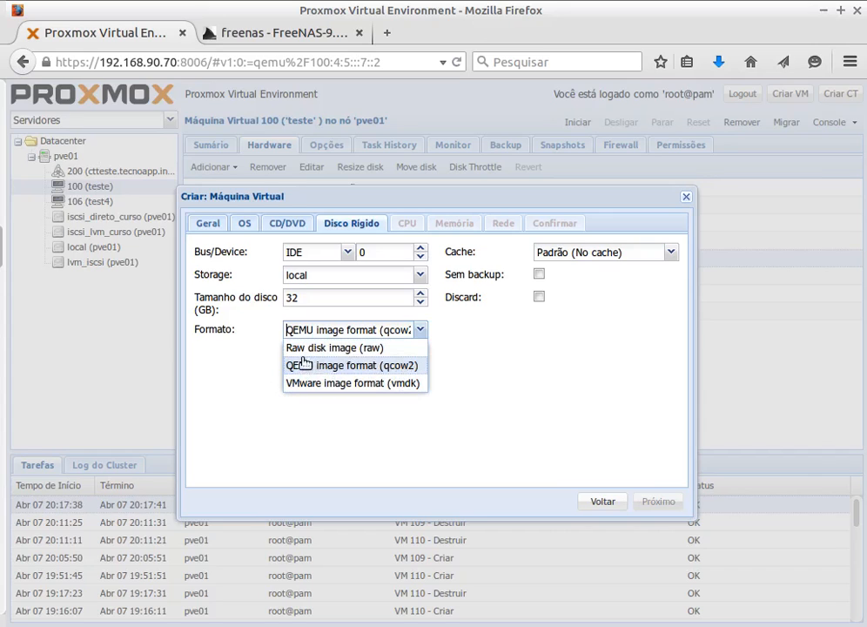
{"action": "left_click", "coordinate": [384, 348]}
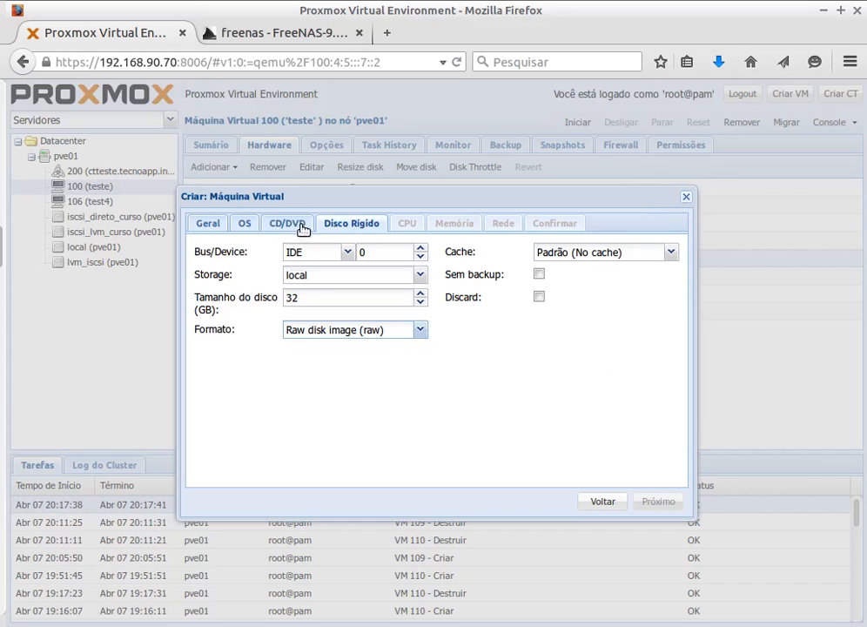
{"action": "left_click", "coordinate": [348, 279]}
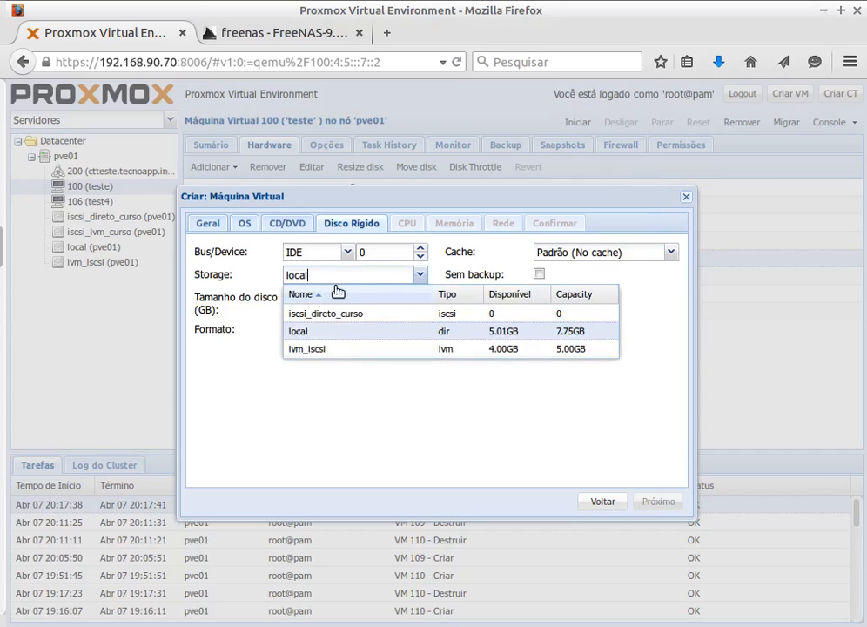
{"action": "left_click", "coordinate": [318, 351]}
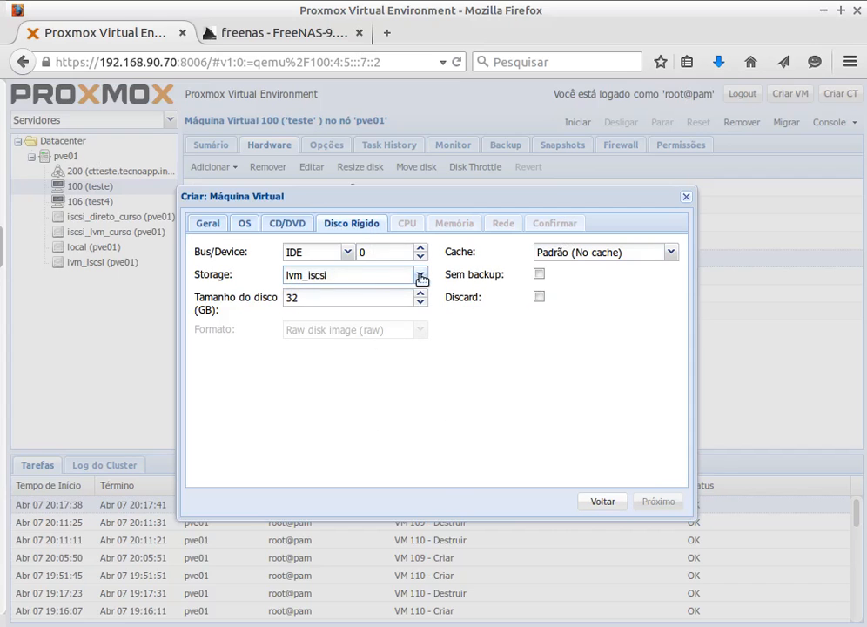
{"action": "left_click", "coordinate": [686, 199]}
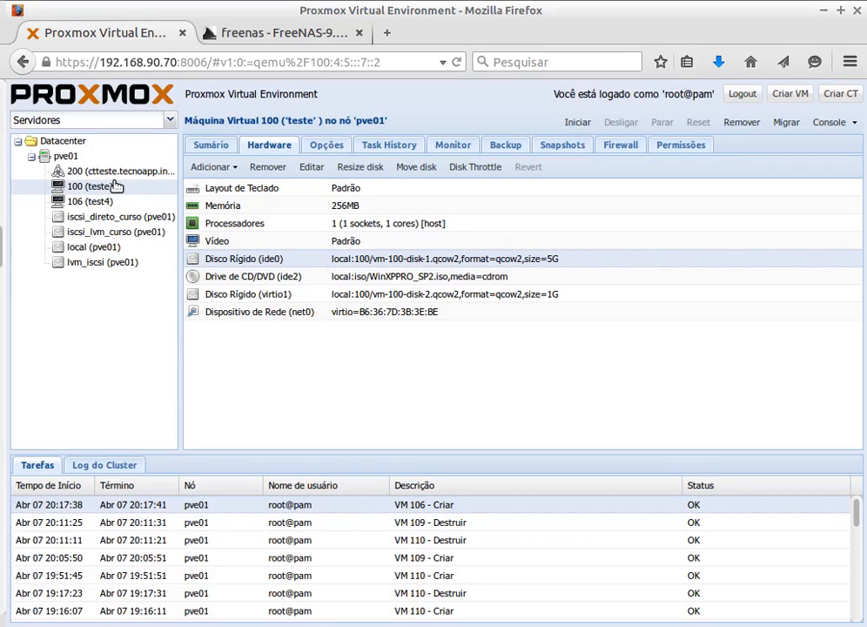
Examine the snapshot pages of virtual machines 100 and 106 without taking a snapshot
{"action": "left_click", "coordinate": [563, 150]}
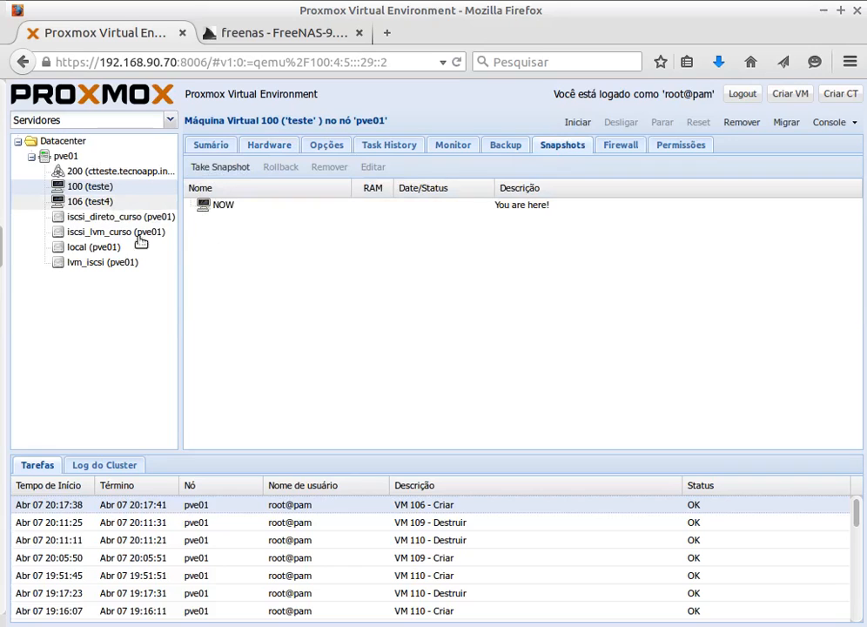
{"action": "left_click", "coordinate": [87, 201]}
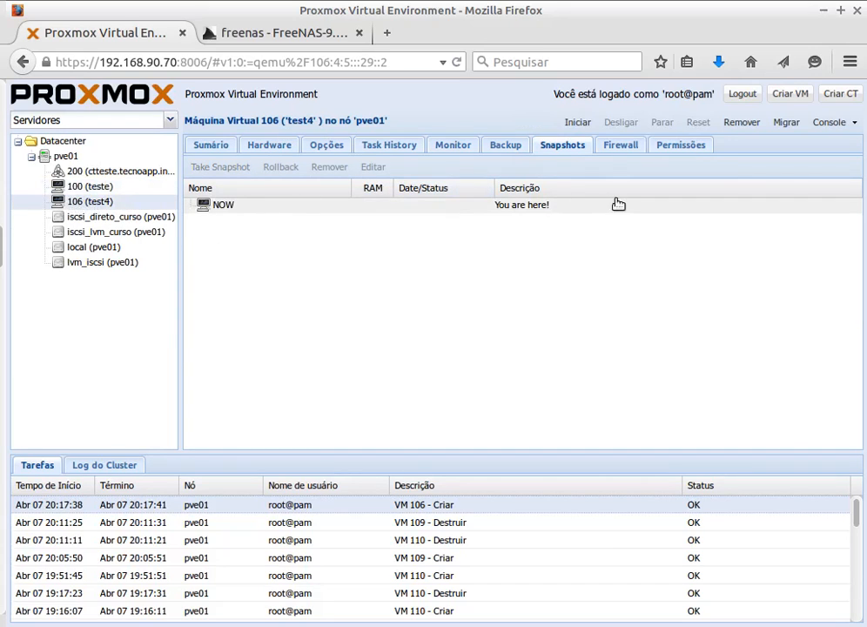
{"action": "left_click", "coordinate": [535, 209]}
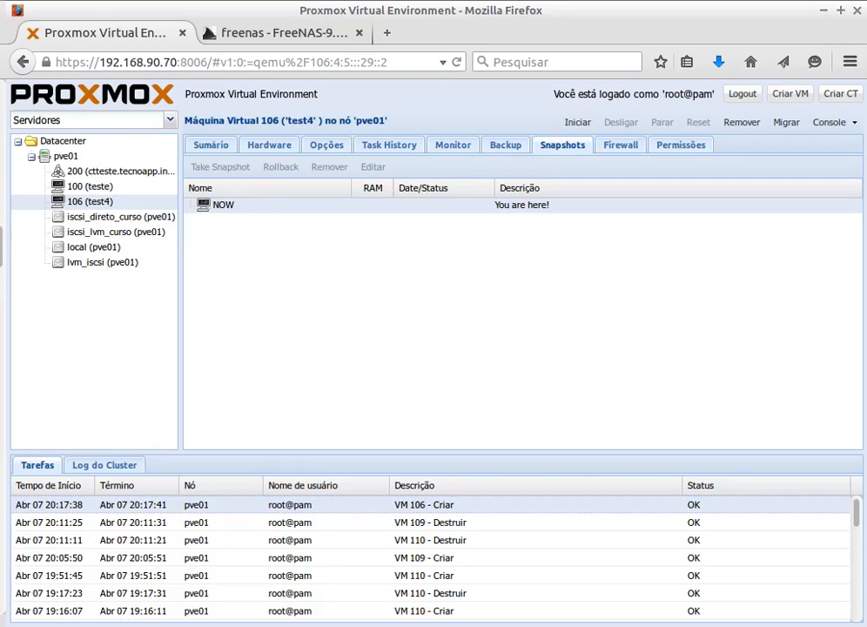
Switch to the terminal and review the class notes on storage maintenance and adding disks during virtual machine creation
{"action": "key", "text": "alt+Tab"}
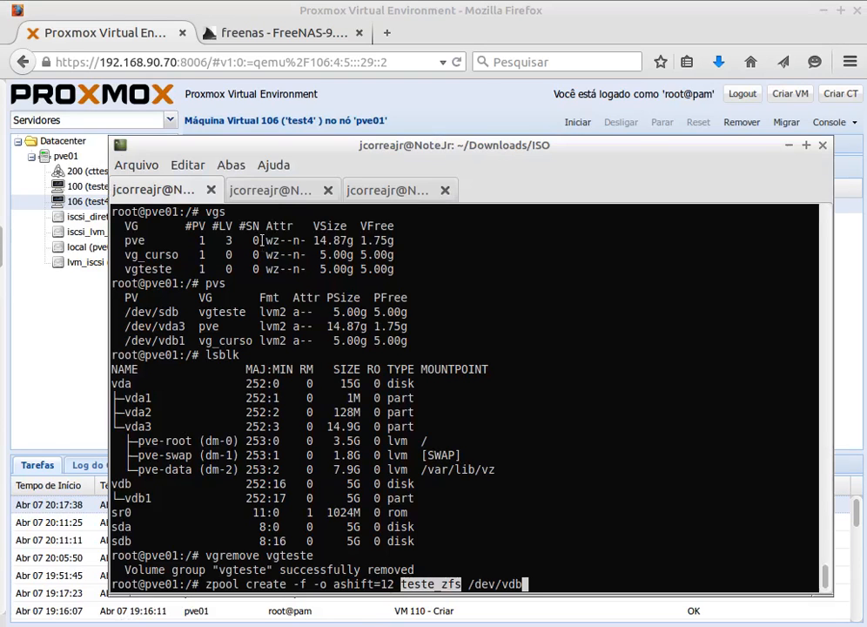
{"action": "left_click", "coordinate": [277, 193]}
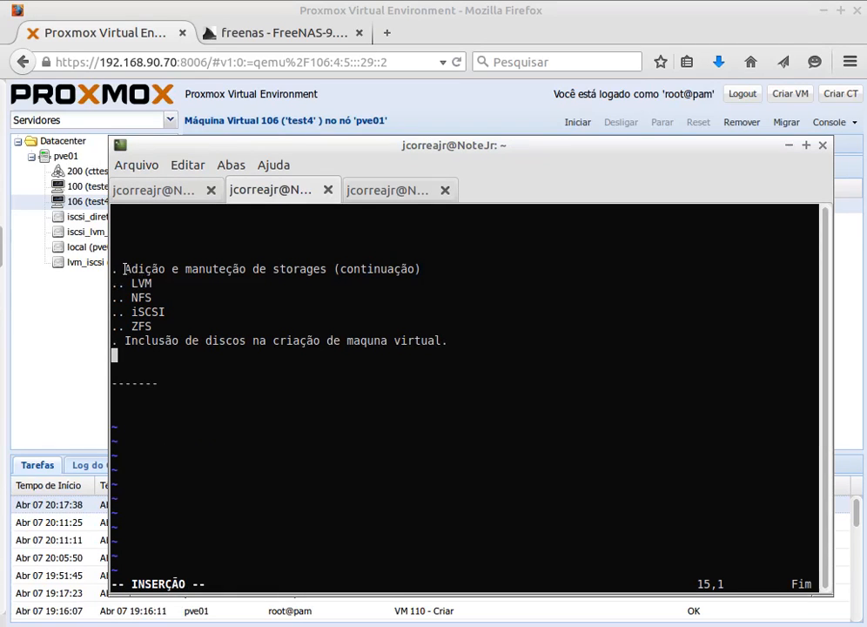
{"action": "left_click_drag", "start_coordinate": [125, 269], "coordinate": [468, 352]}
{"action": "left_click", "coordinate": [195, 380]}
Return to Proxmox and examine the hardware of virtual machine 100, selecting its virtio1 hard disk
{"action": "left_click", "coordinate": [405, 8]}
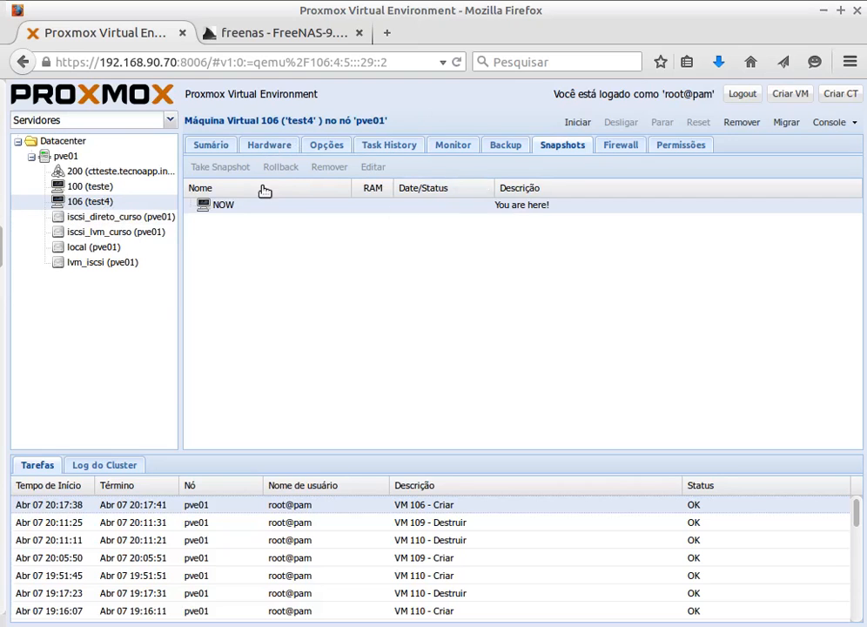
{"action": "left_click", "coordinate": [269, 145]}
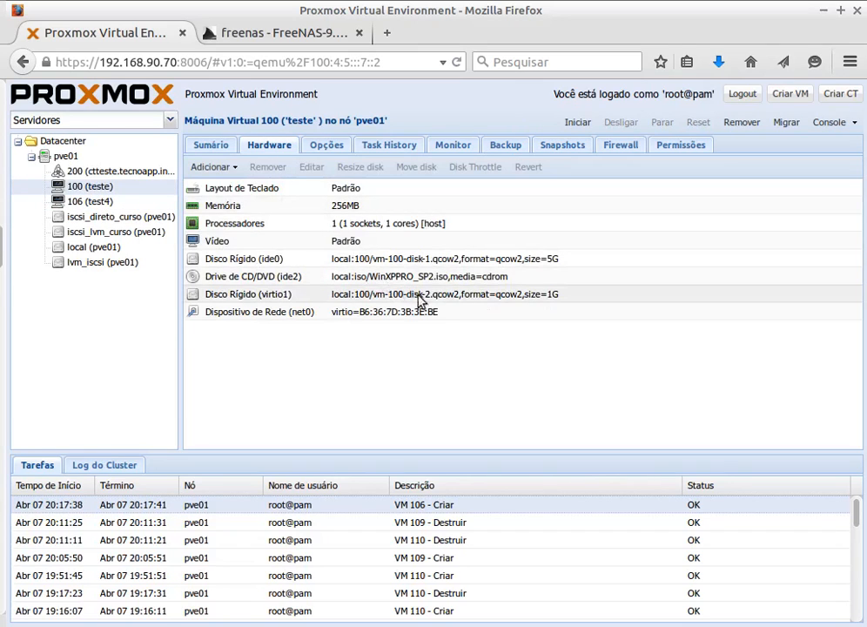
{"action": "left_click", "coordinate": [452, 299]}
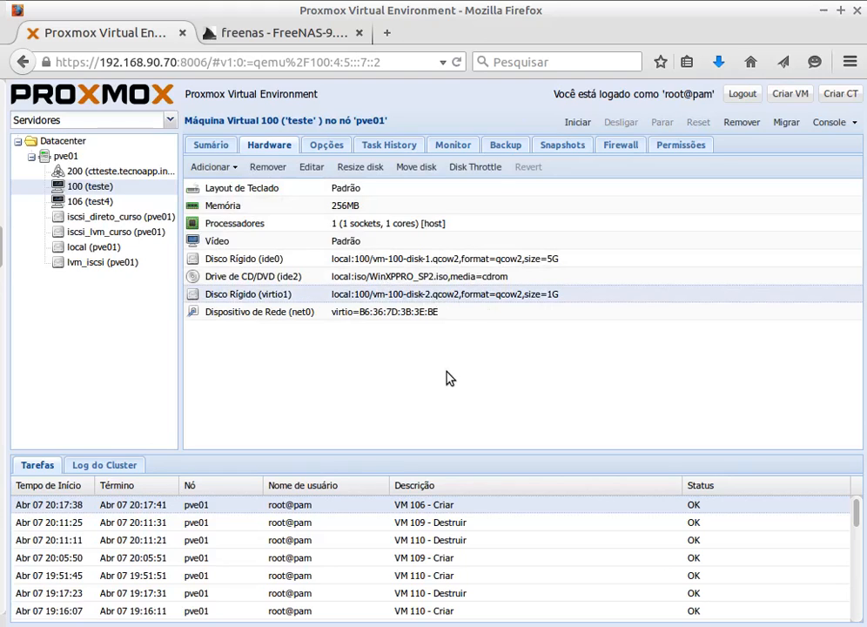